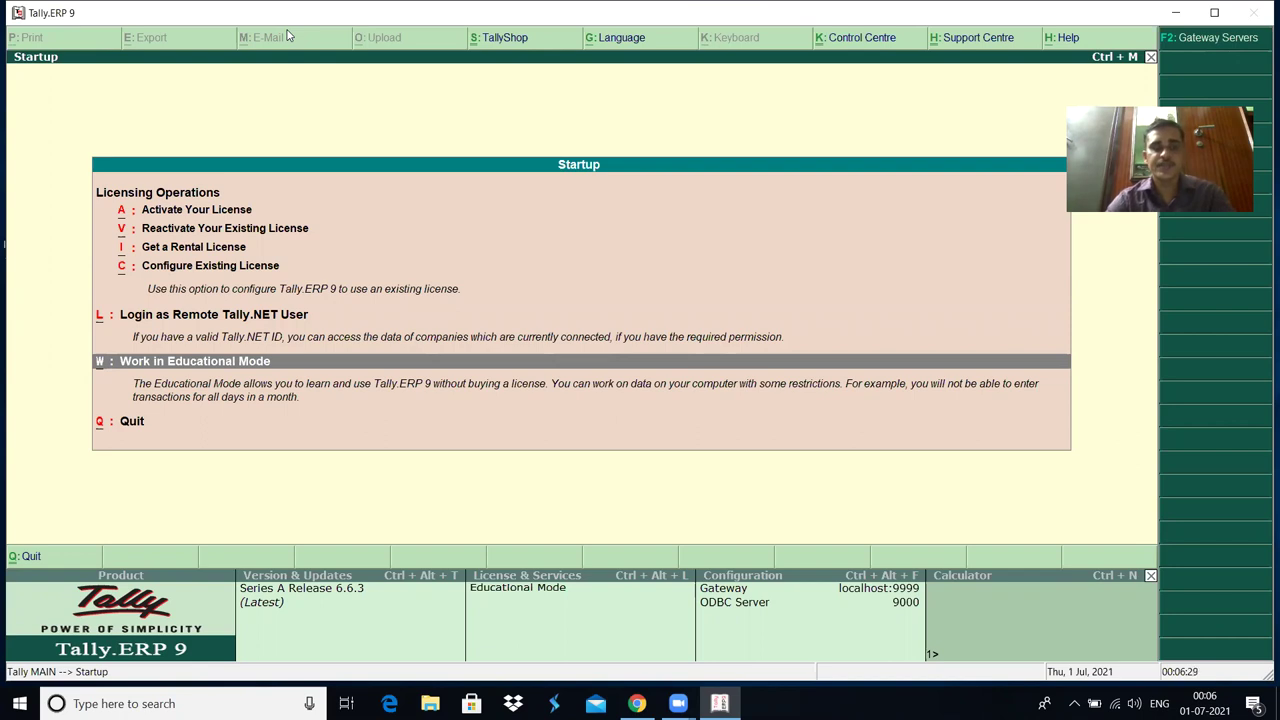
Enter Educational Mode and accept the company's period of 1-4-2021 to 31-3-2022.
{"action": "key", "text": "Return"}
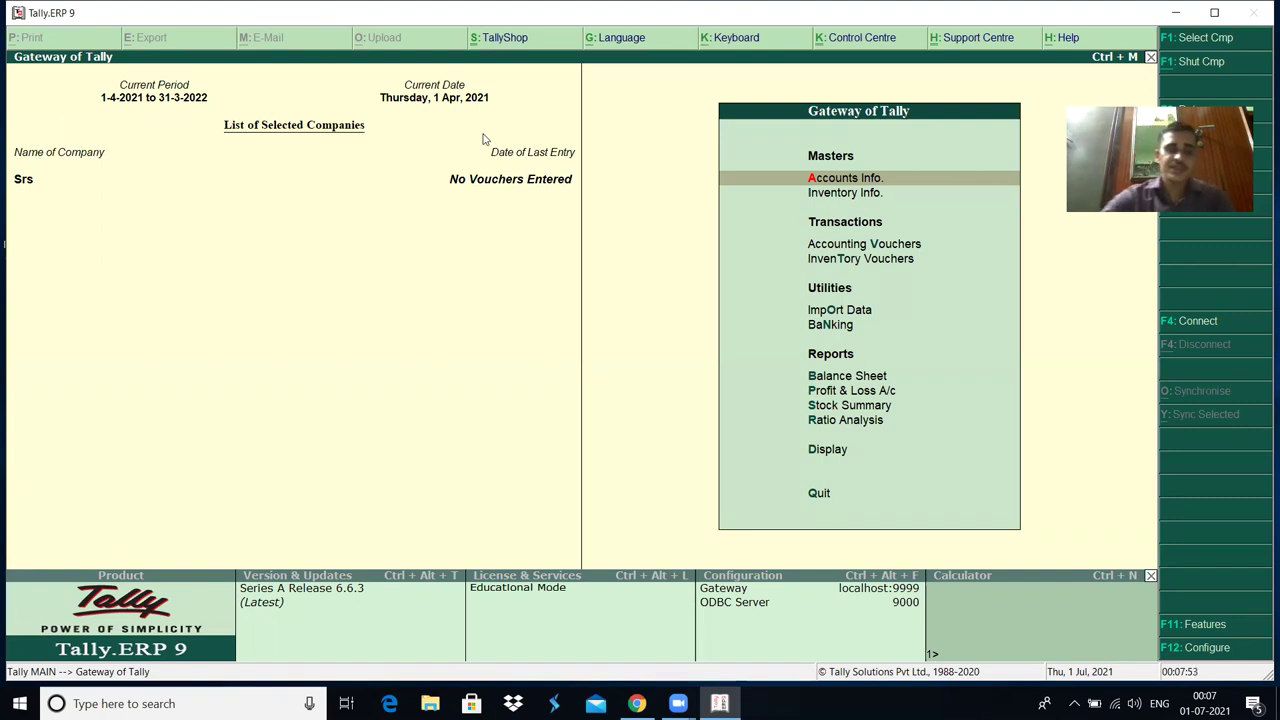
{"action": "key", "text": "alt+F2"}
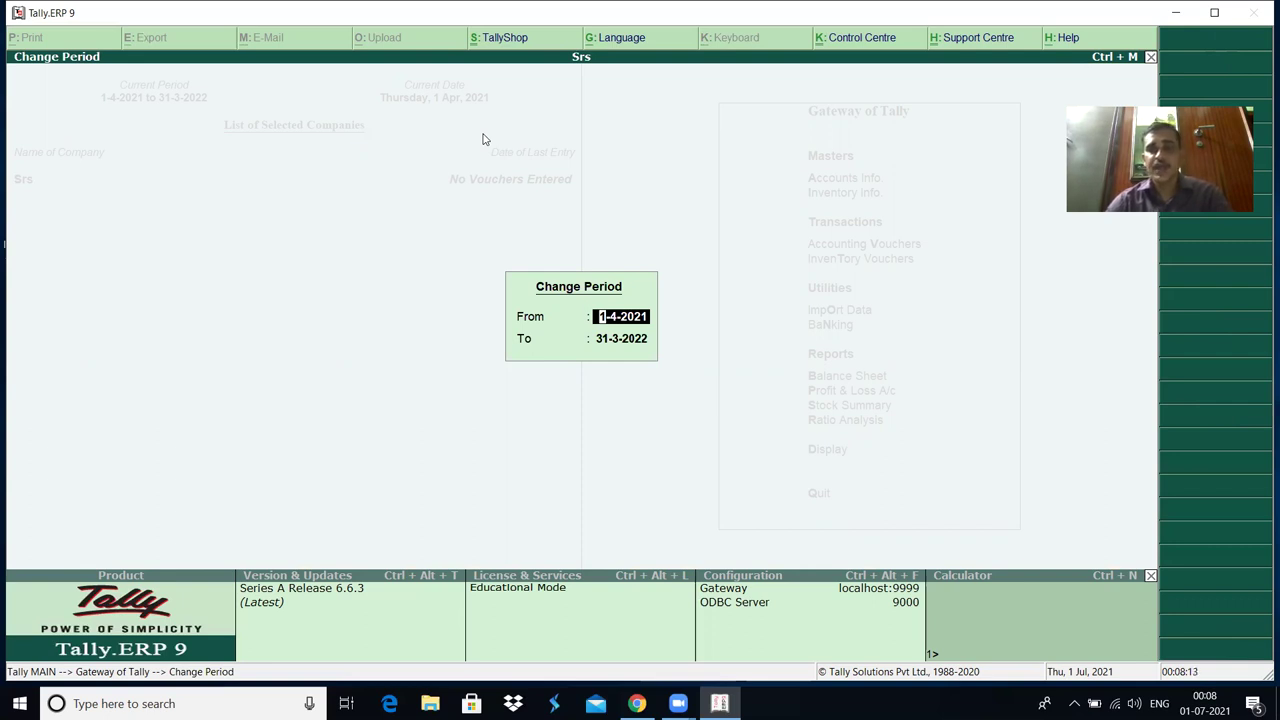
{"action": "key", "text": "Return"}
{"action": "key", "text": "Return"}
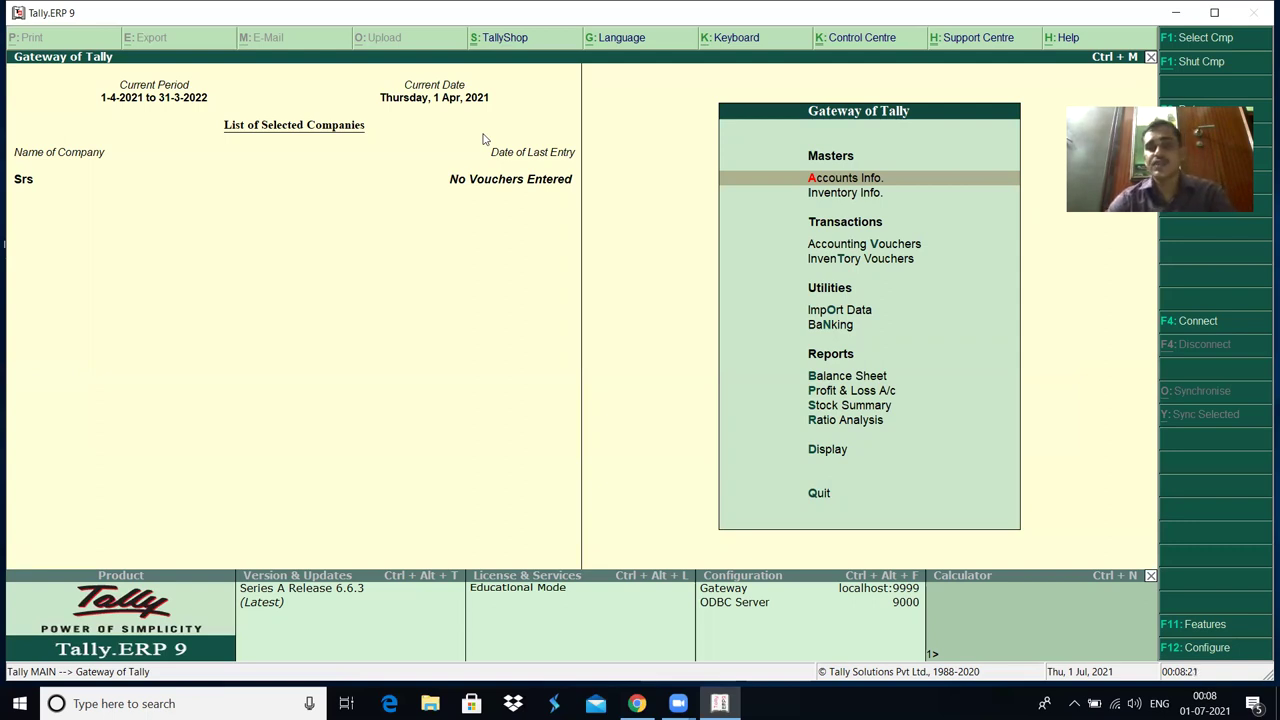
Open accounting voucher entry and set the voucher date to 1-4-2021.
{"action": "key", "text": "Down"}
{"action": "key", "text": "Down"}
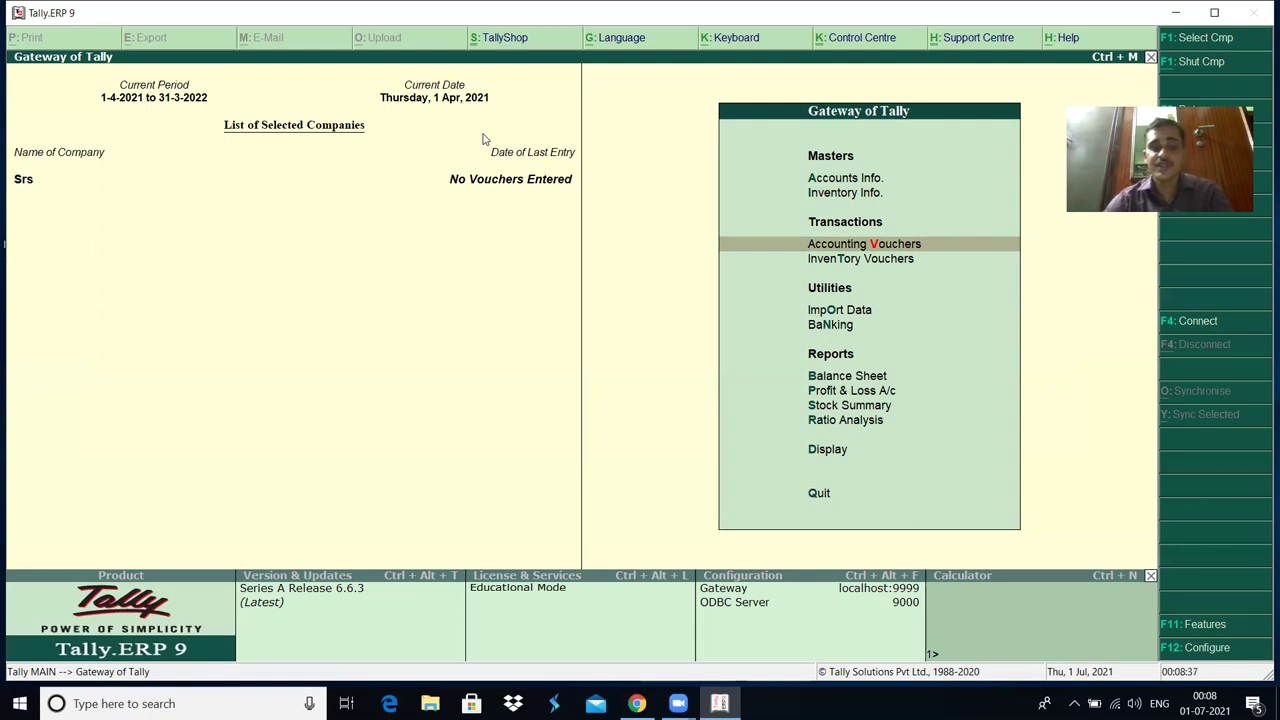
{"action": "key", "text": "Return"}
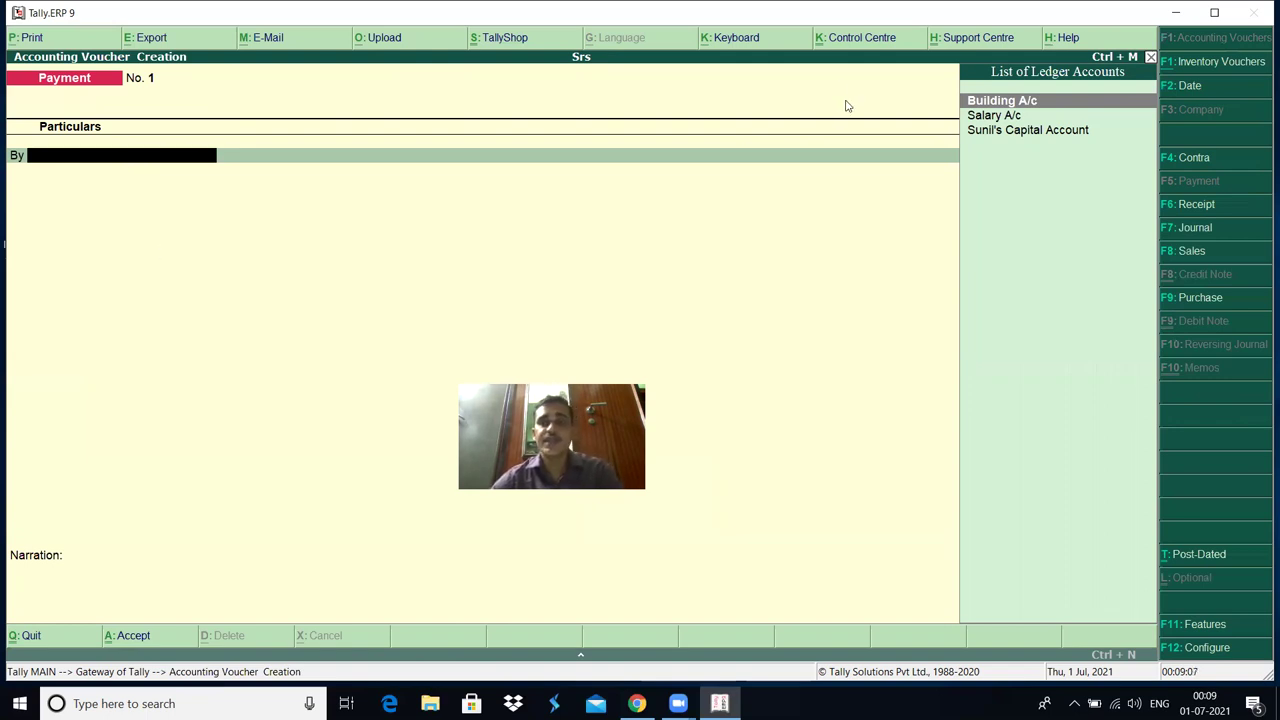
{"action": "left_click", "coordinate": [1186, 88]}
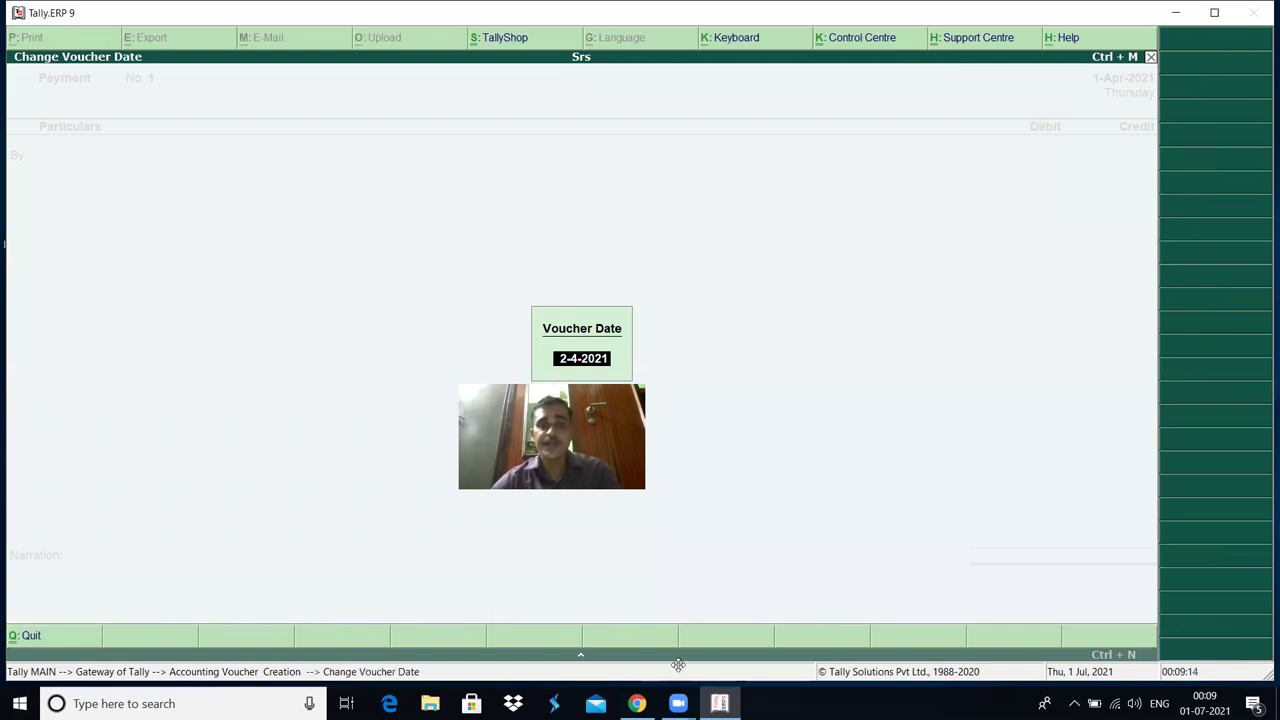
{"action": "left_click_drag", "start_coordinate": [754, 545], "coordinate": [756, 546]}
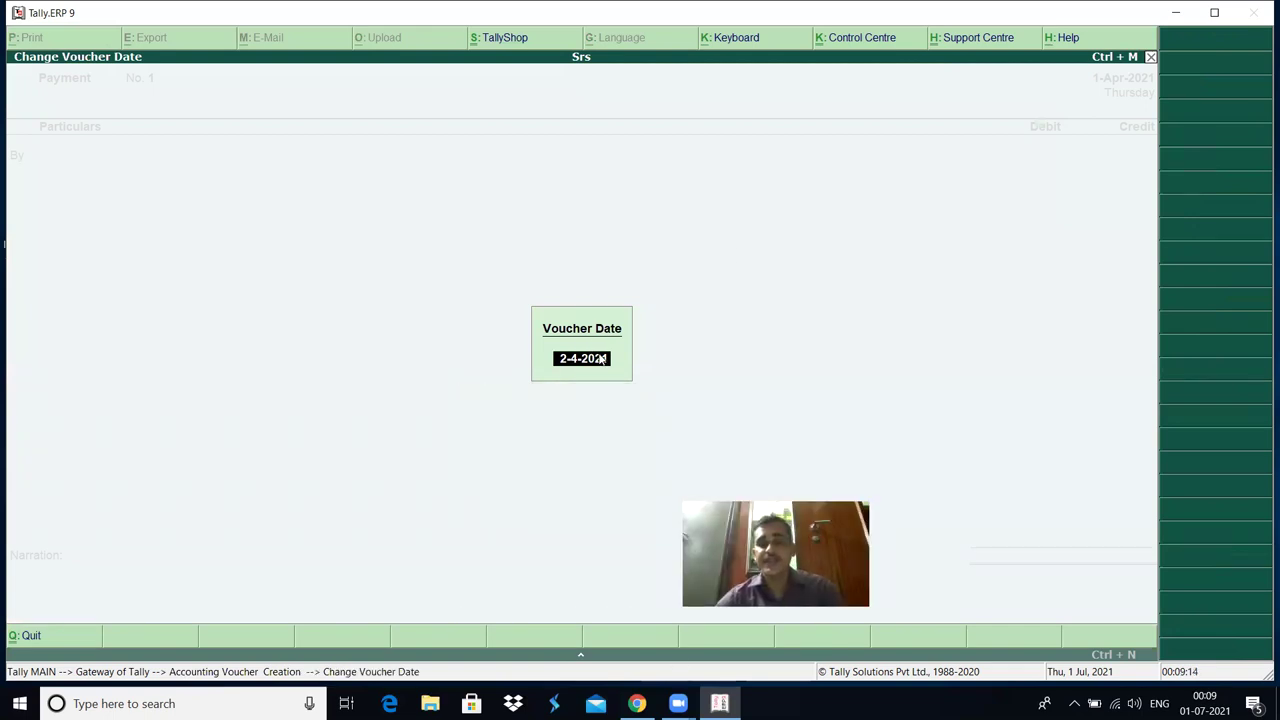
{"action": "key", "text": "BackSpace"}
{"action": "type", "text": "1-4"}
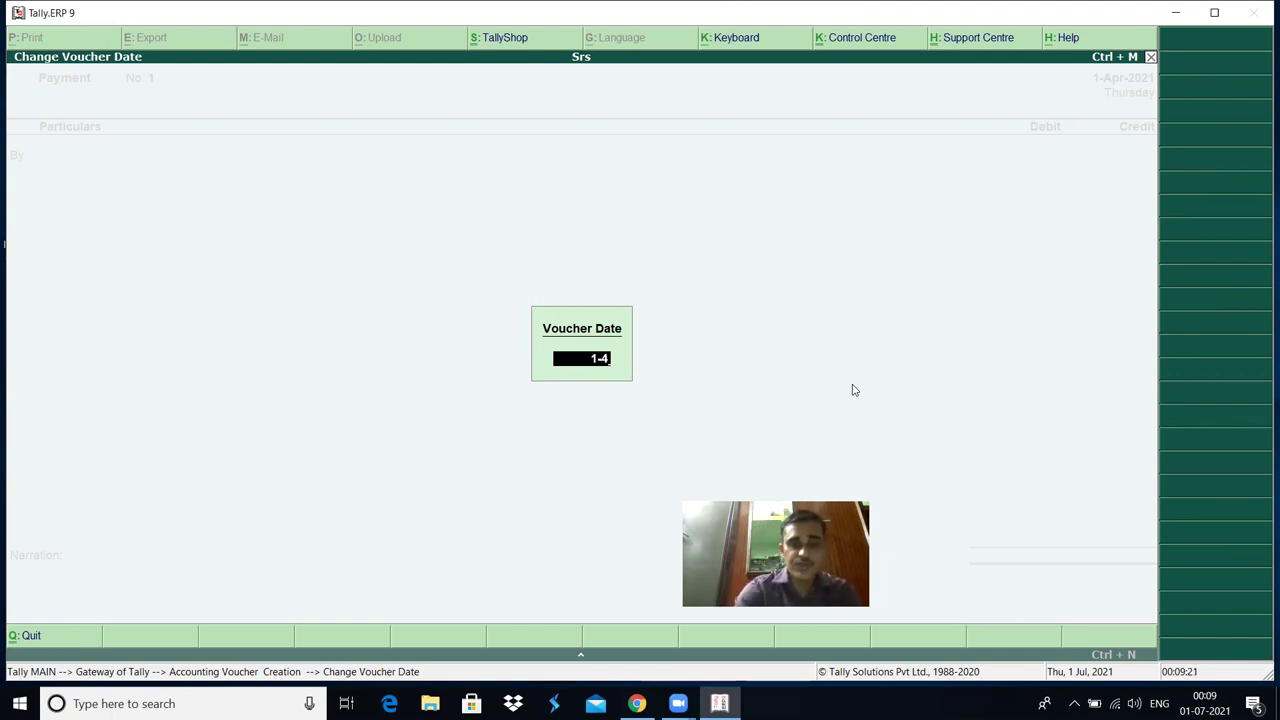
{"action": "type", "text": "-20"}
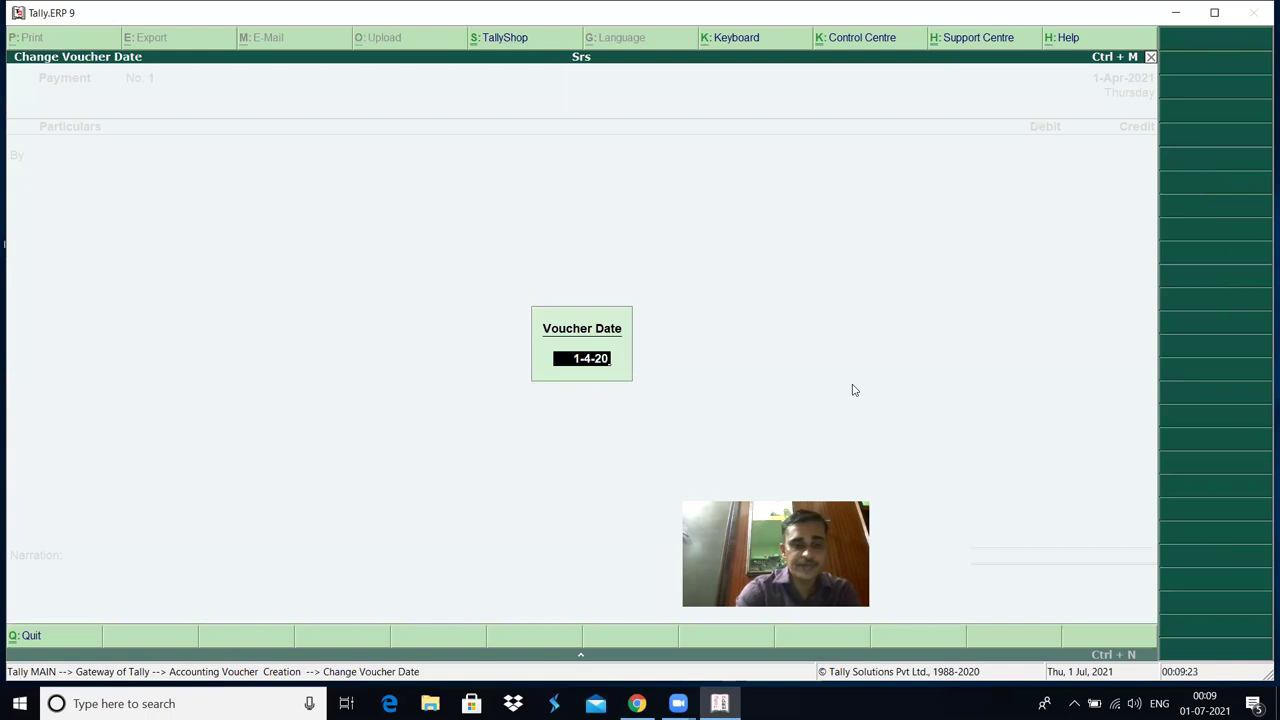
{"action": "type", "text": "21"}
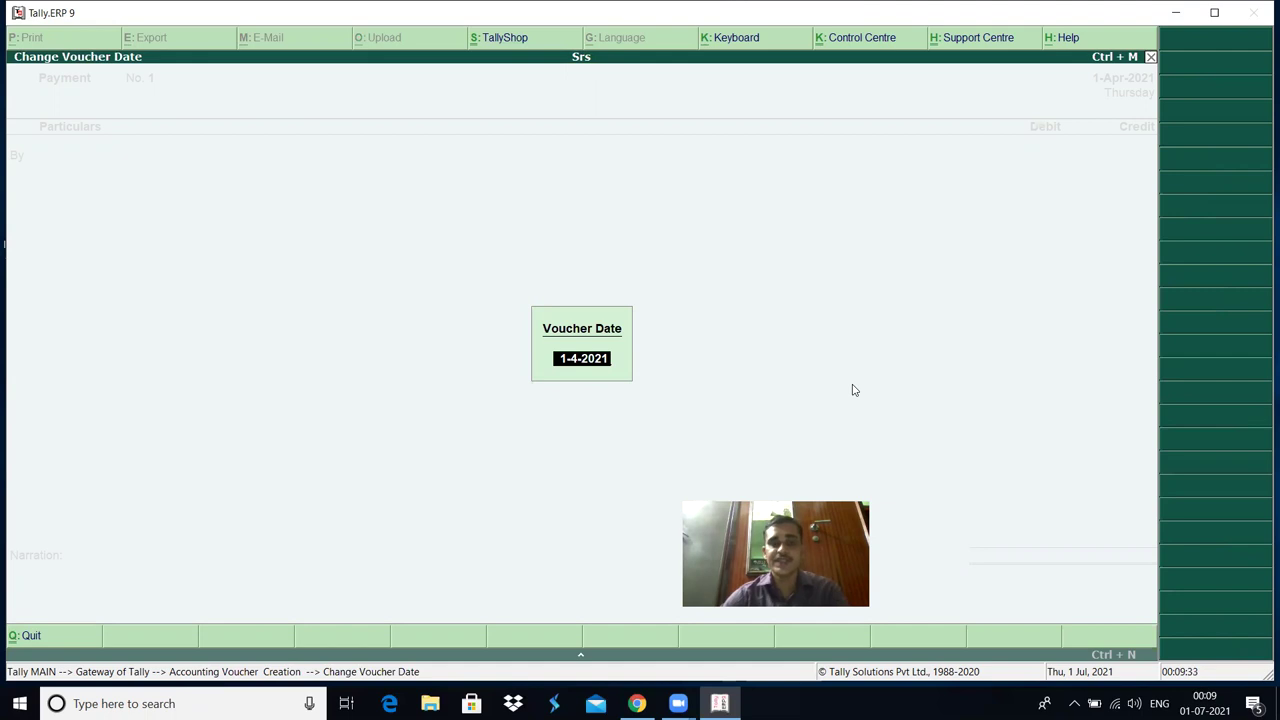
{"action": "key", "text": "Return"}
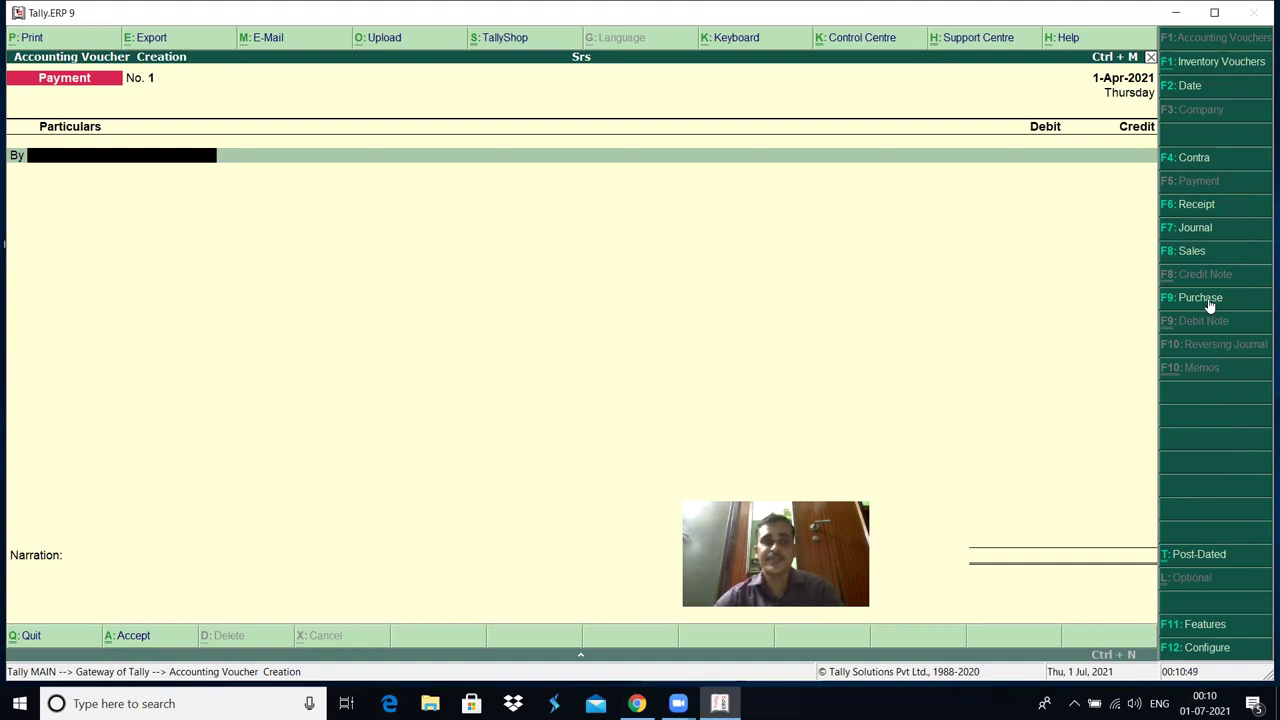
Switch to a receipt voucher and credit the owner's capital account with 100000.
{"action": "left_click", "coordinate": [1208, 205]}
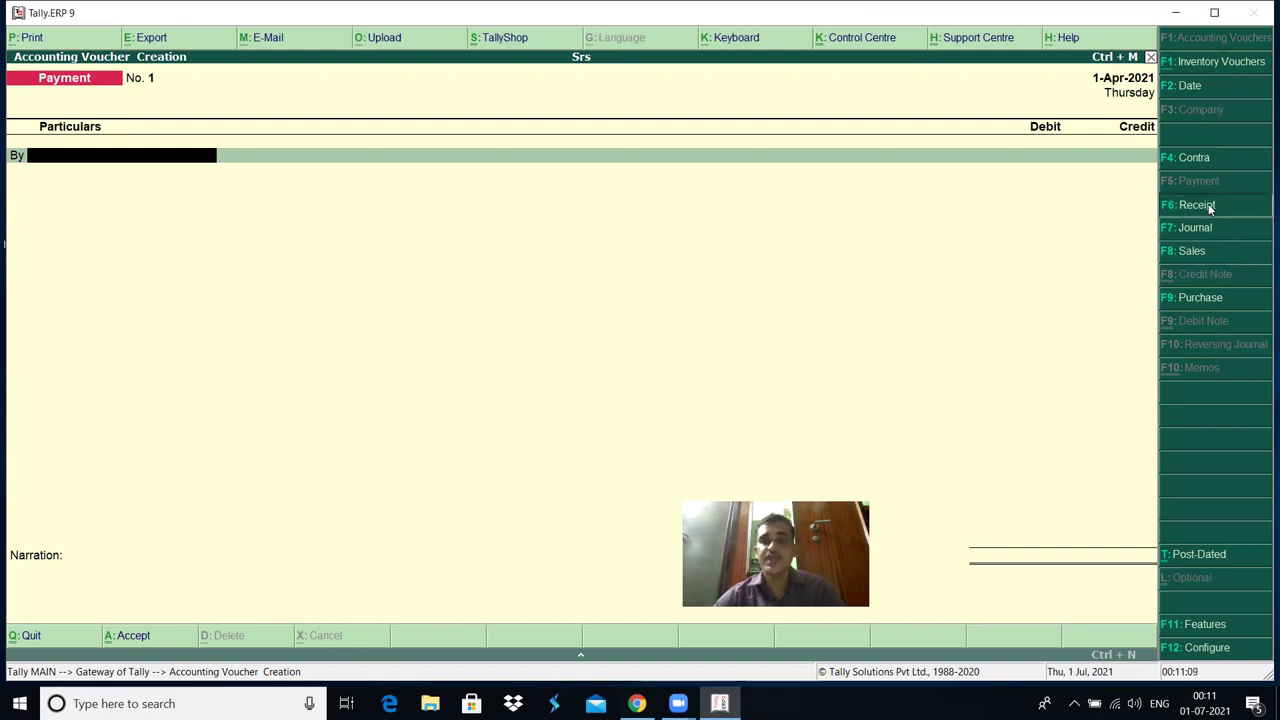
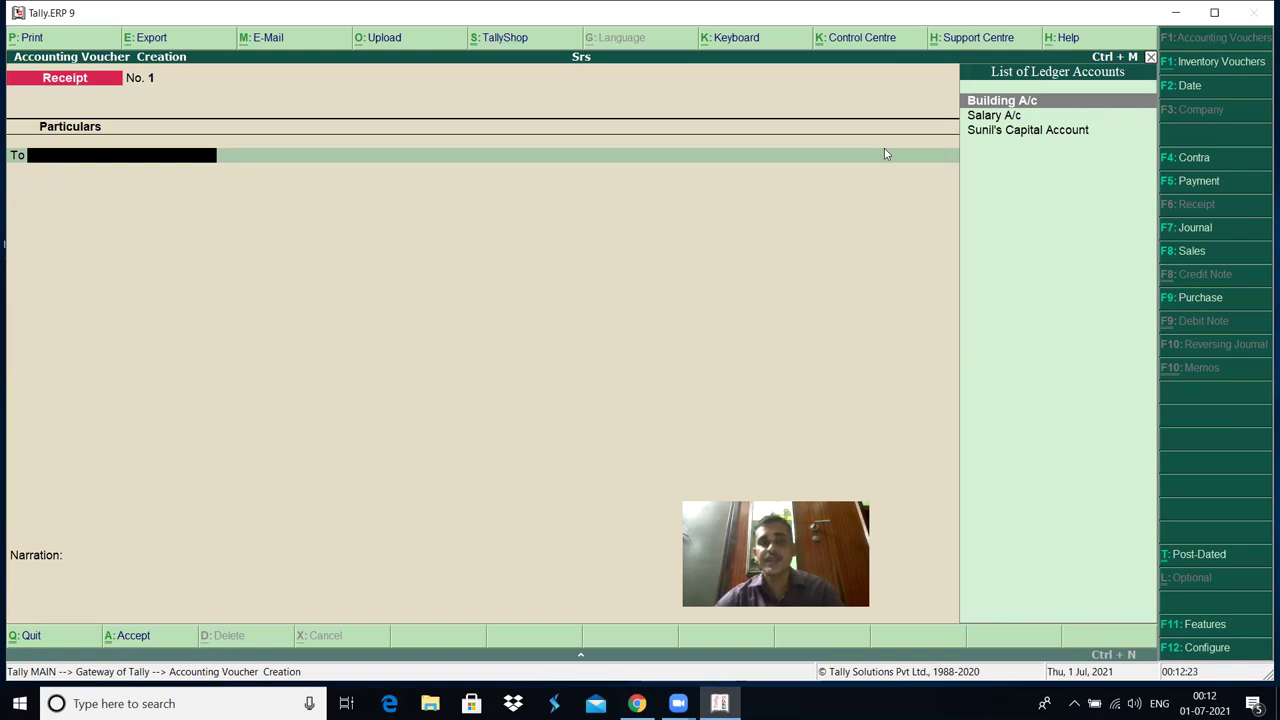
{"action": "left_click", "coordinate": [1000, 135]}
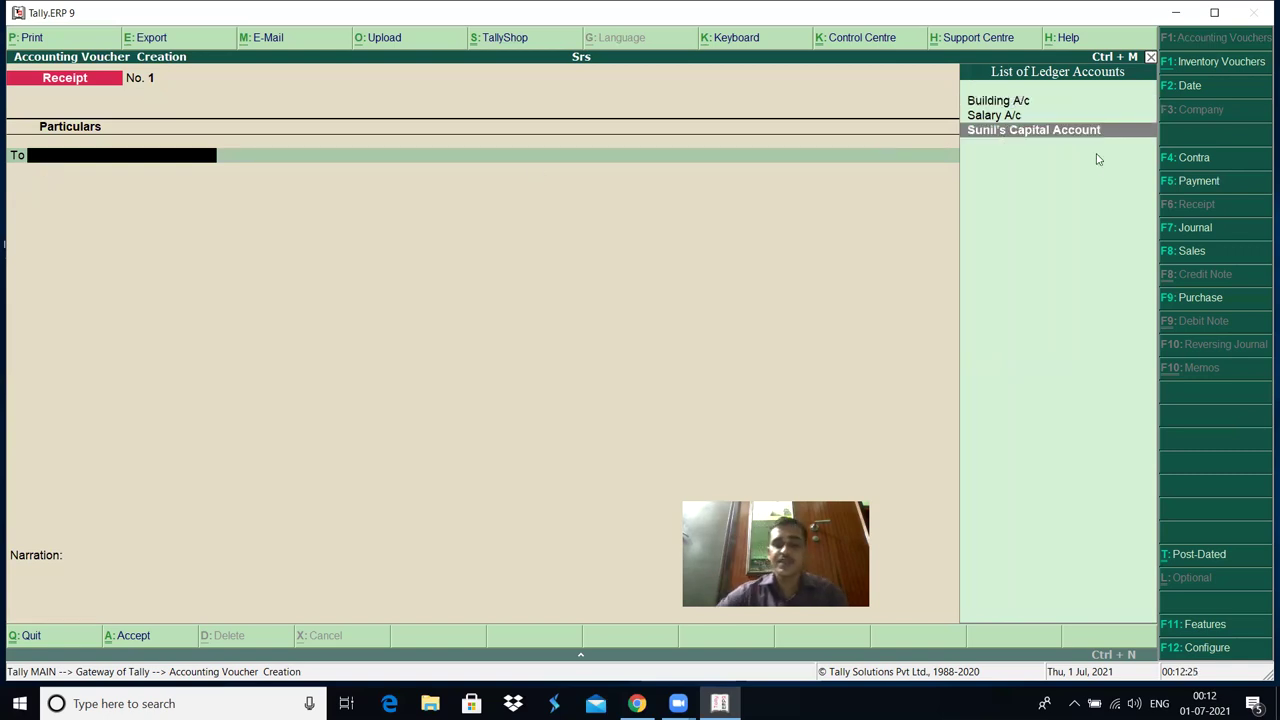
{"action": "key", "text": "Return"}
{"action": "type", "text": "1"}
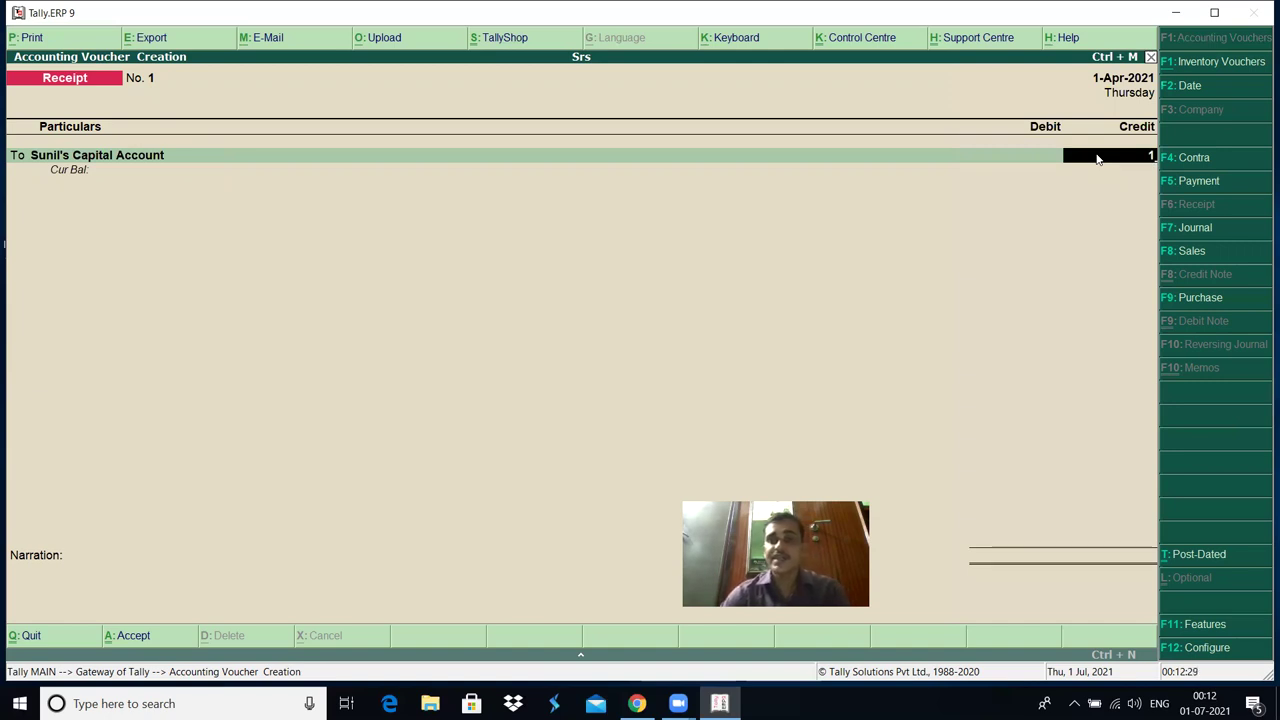
{"action": "type", "text": "00000"}
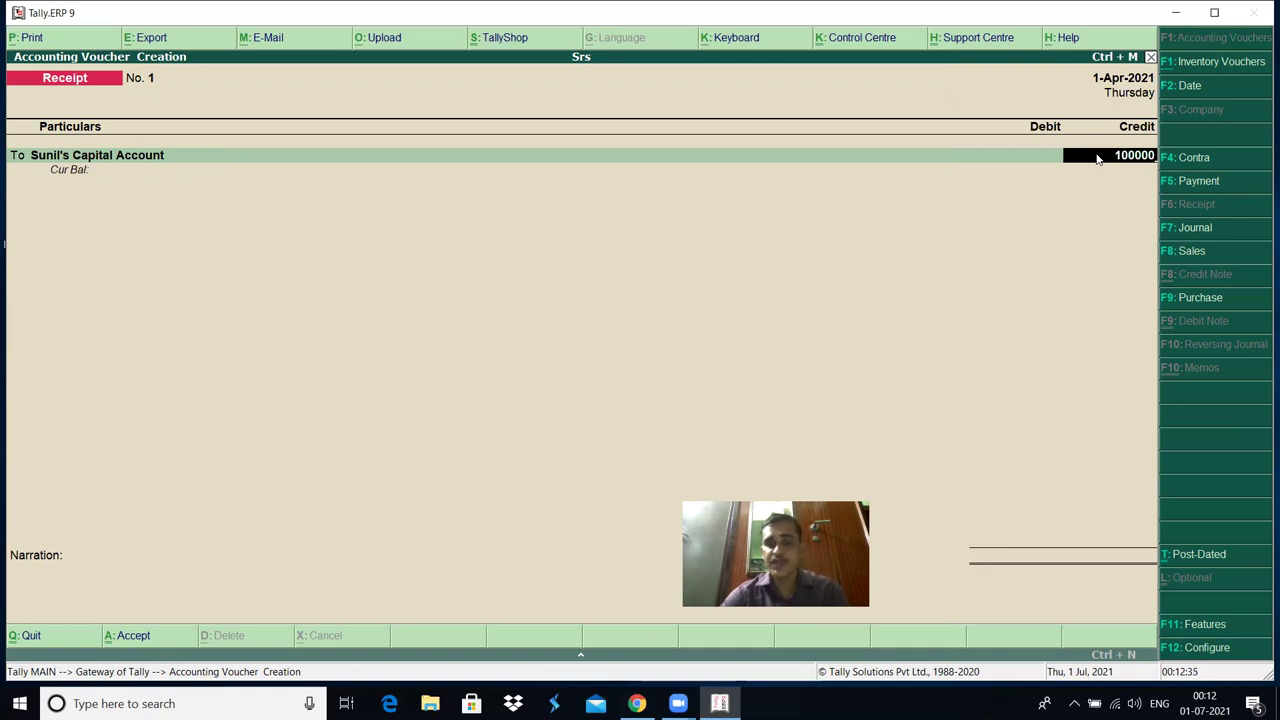
{"action": "key", "text": "Return"}
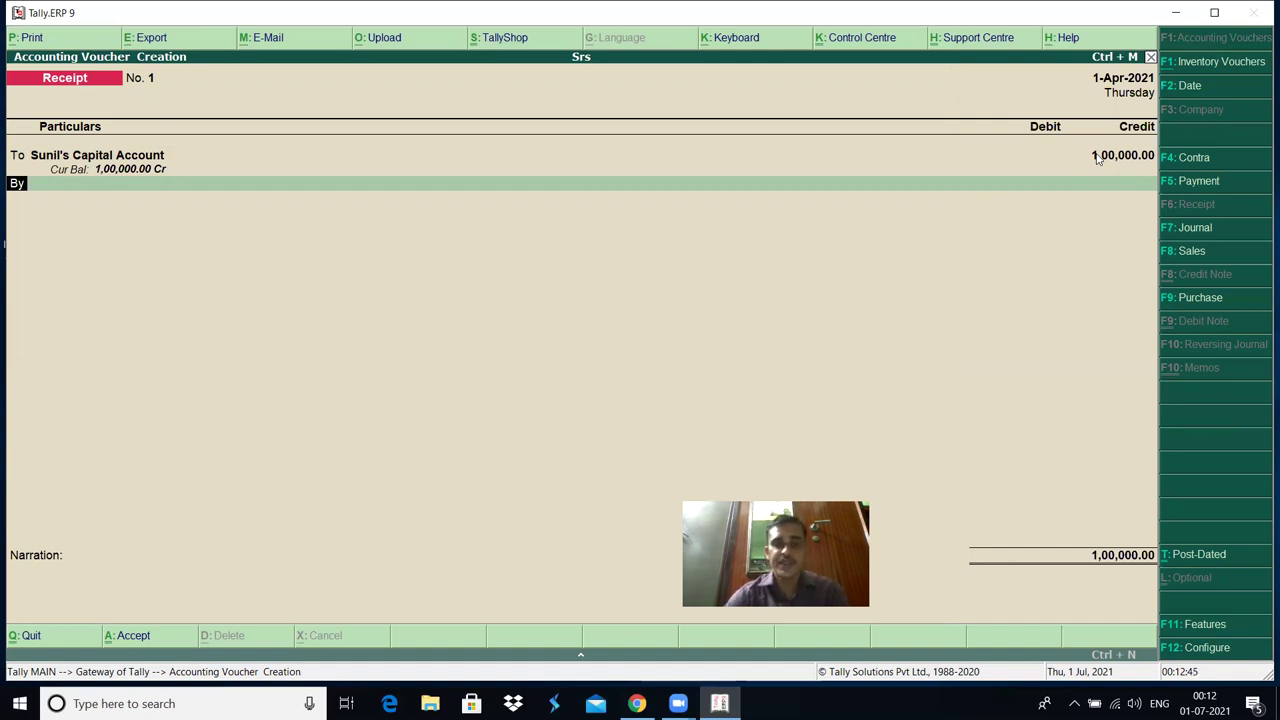
Debit Cash with 1,00,000.00 and save the receipt voucher with an empty narration.
{"action": "key", "text": "Return"}
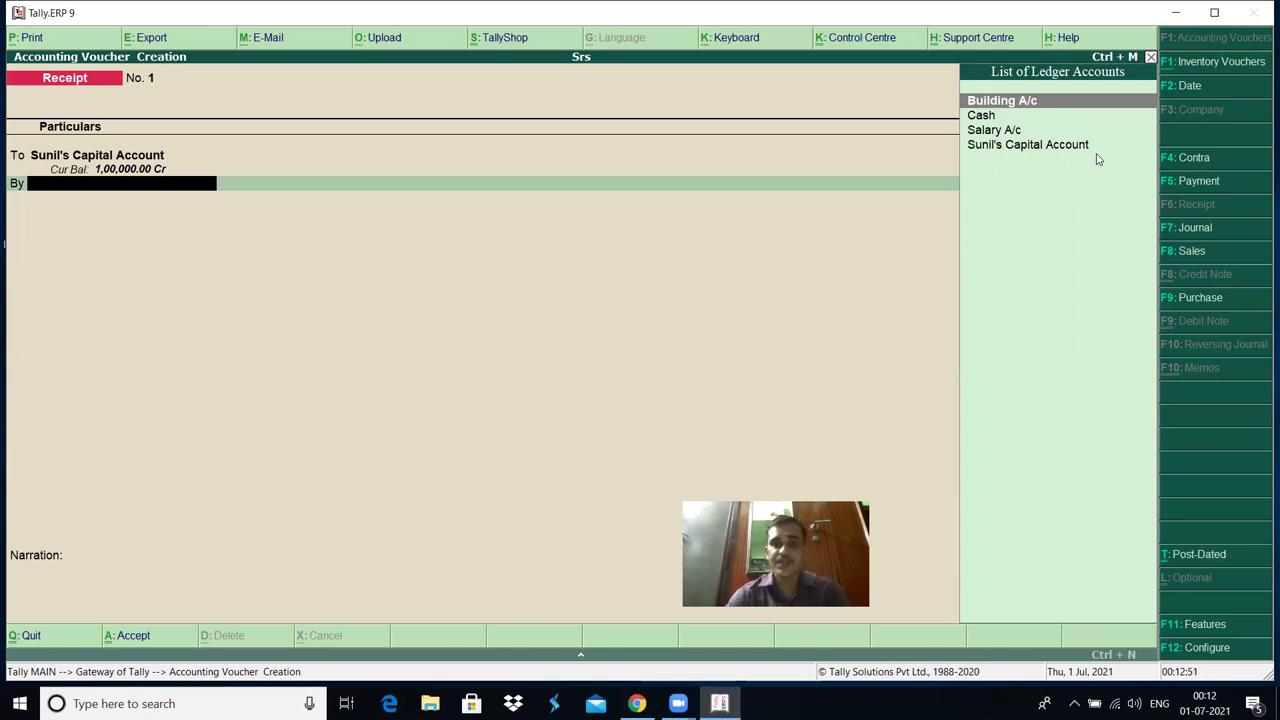
{"action": "key", "text": "Down"}
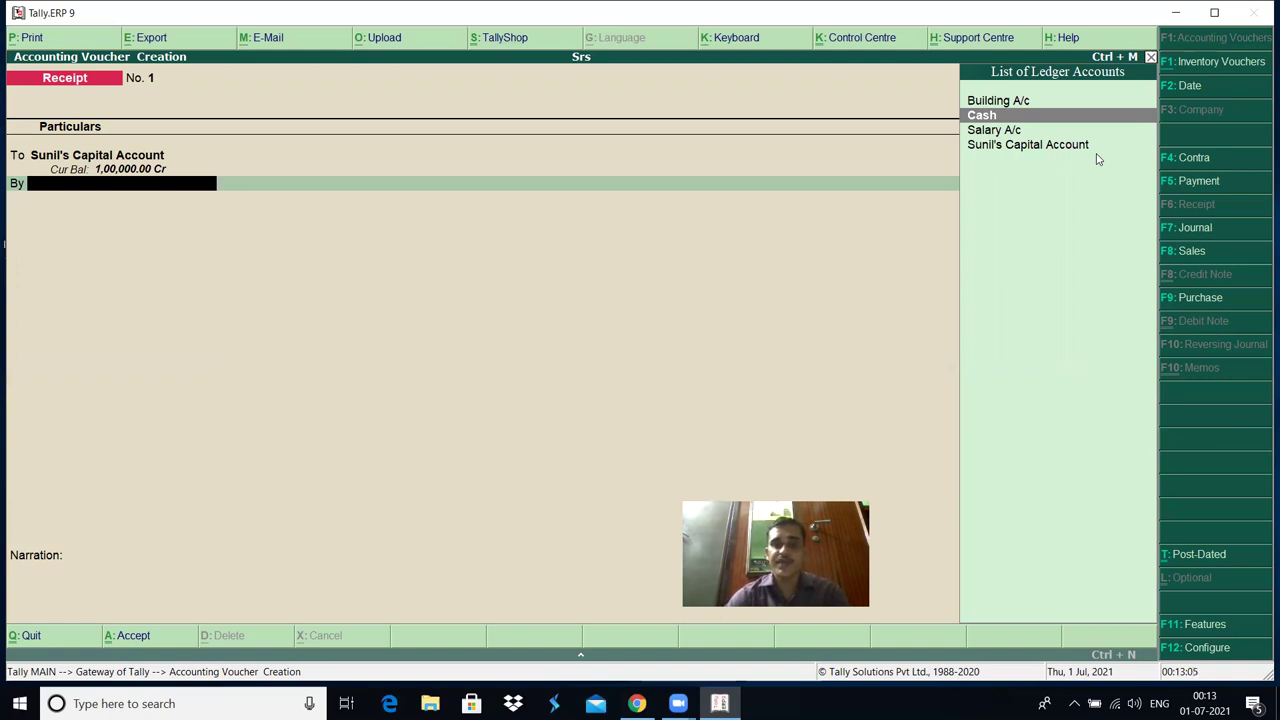
{"action": "key", "text": "Return"}
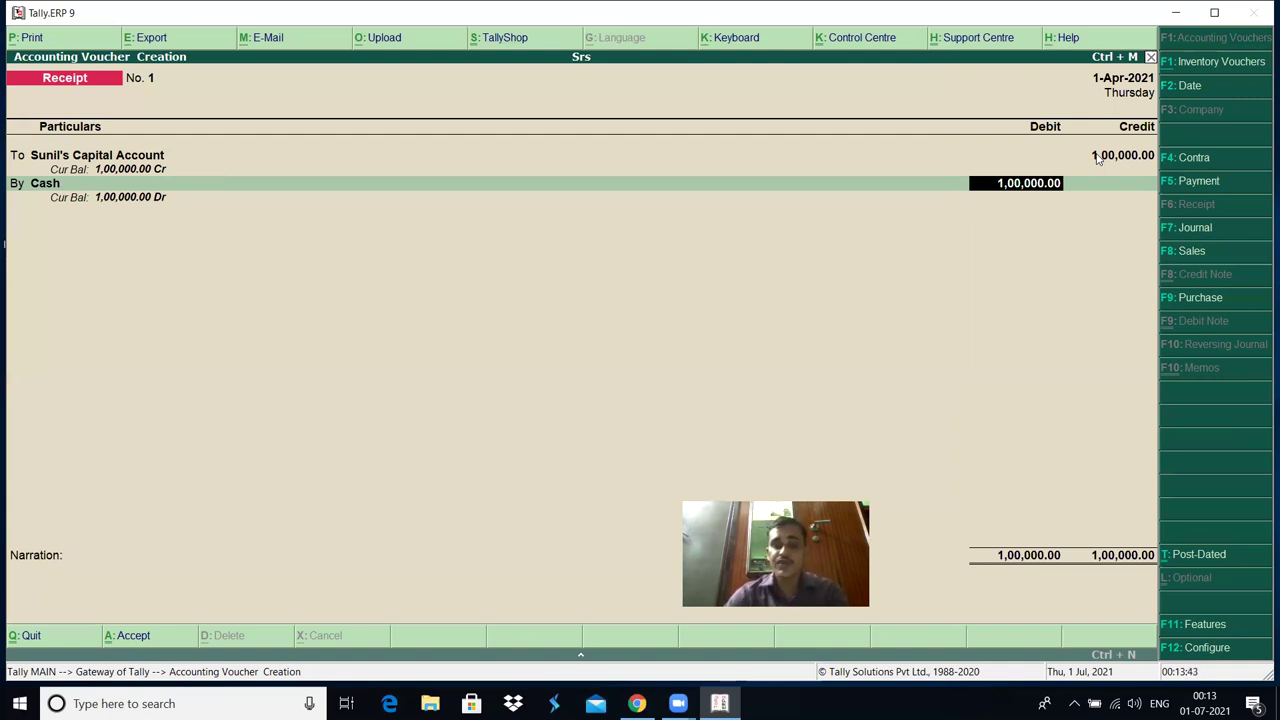
{"action": "key", "text": "Return"}
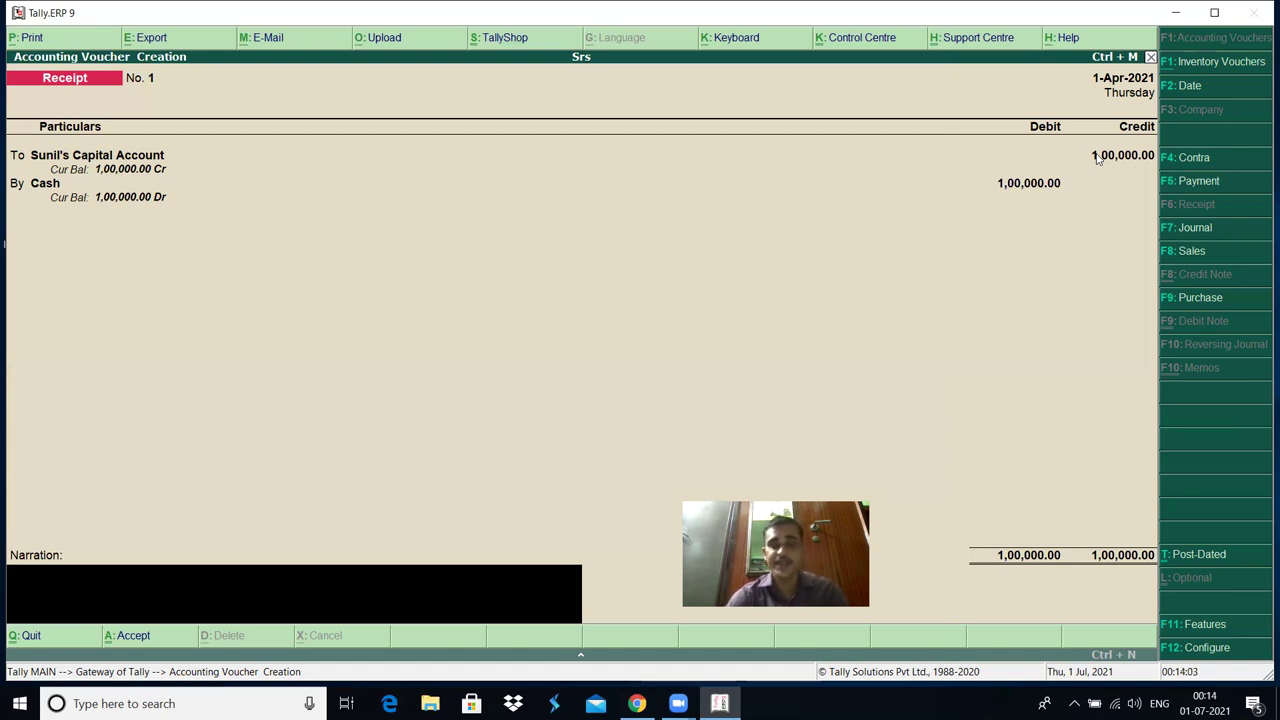
{"action": "key", "text": "Return"}
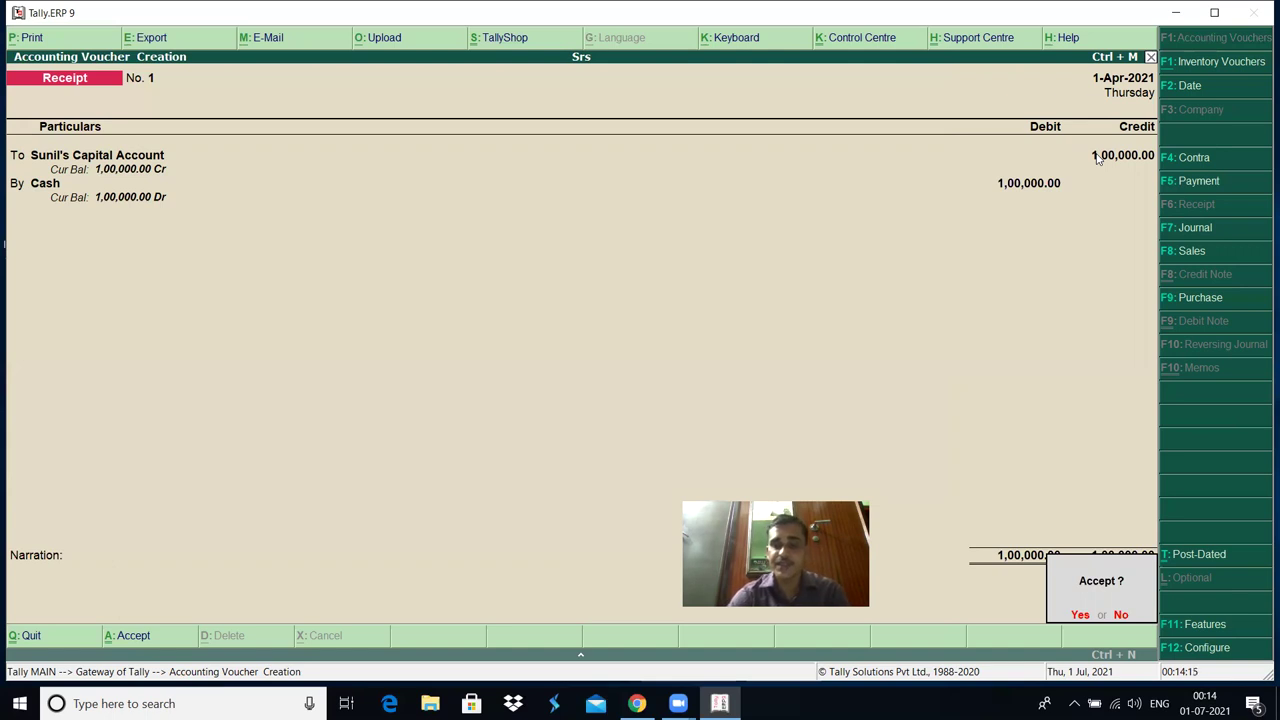
{"action": "left_click", "coordinate": [1080, 615]}
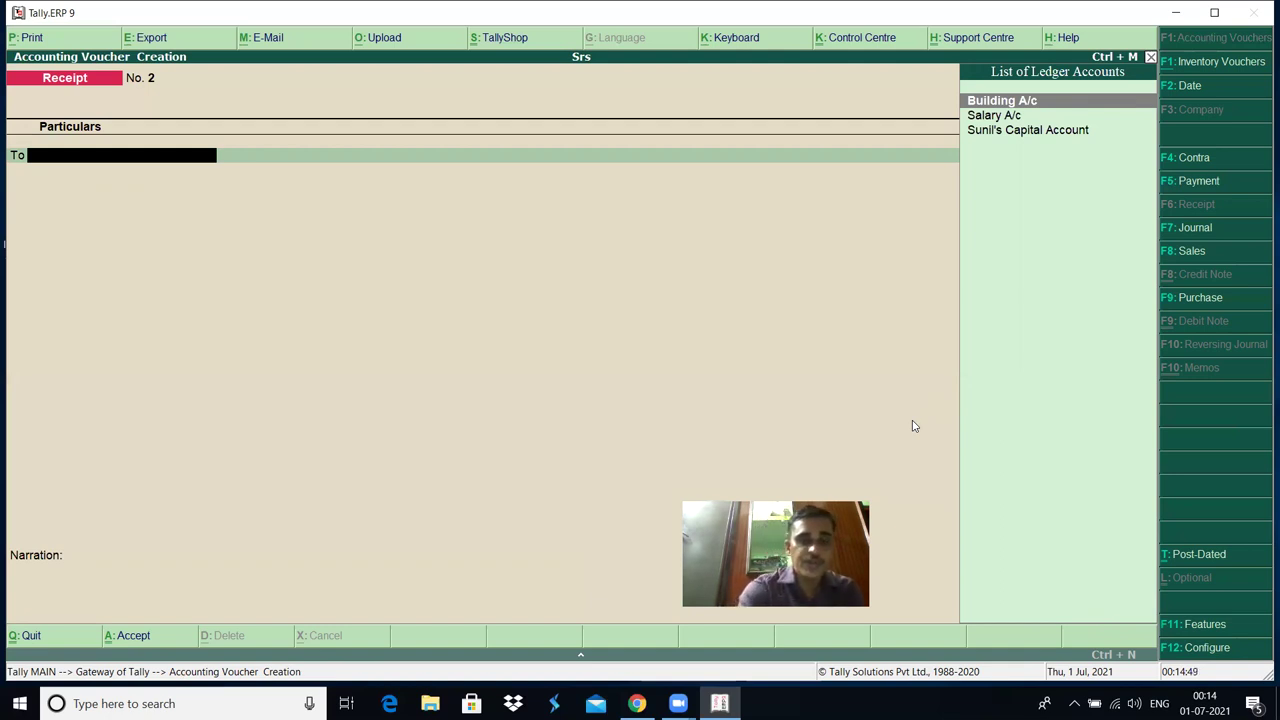
Set the voucher date to 2-4-2021 and switch to a contra voucher.
{"action": "left_click", "coordinate": [1206, 91]}
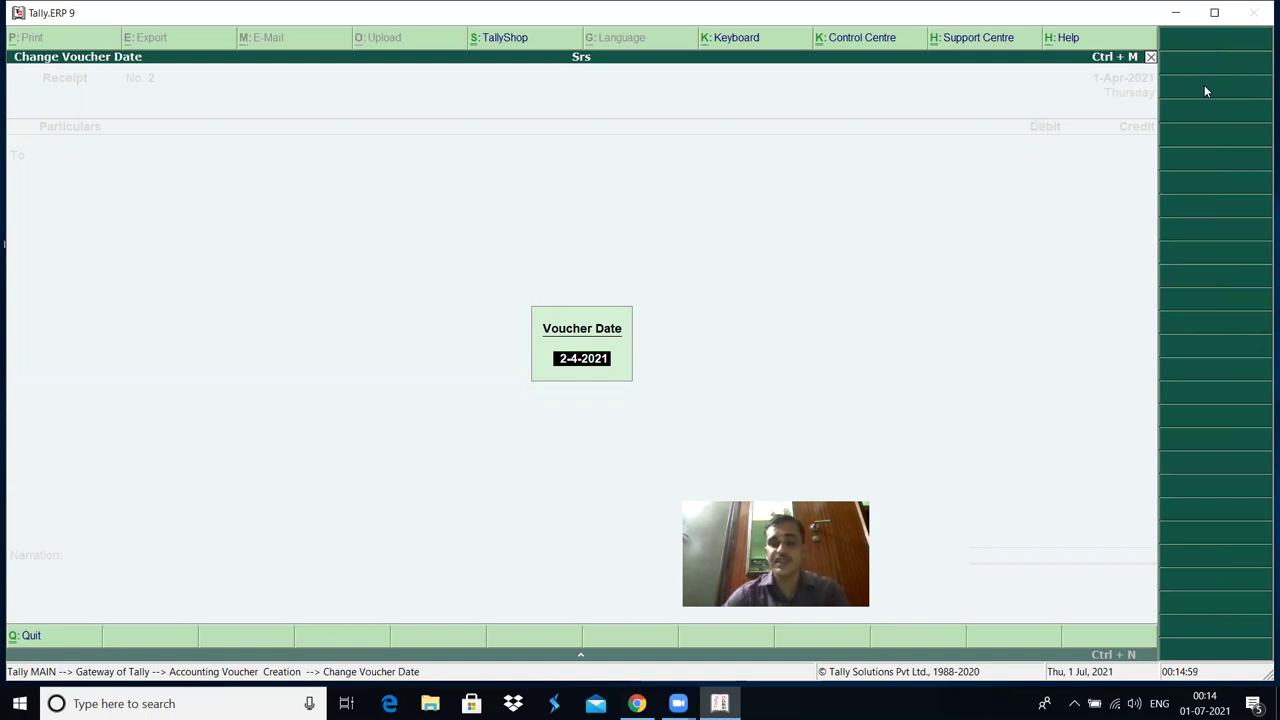
{"action": "key", "text": "Return"}
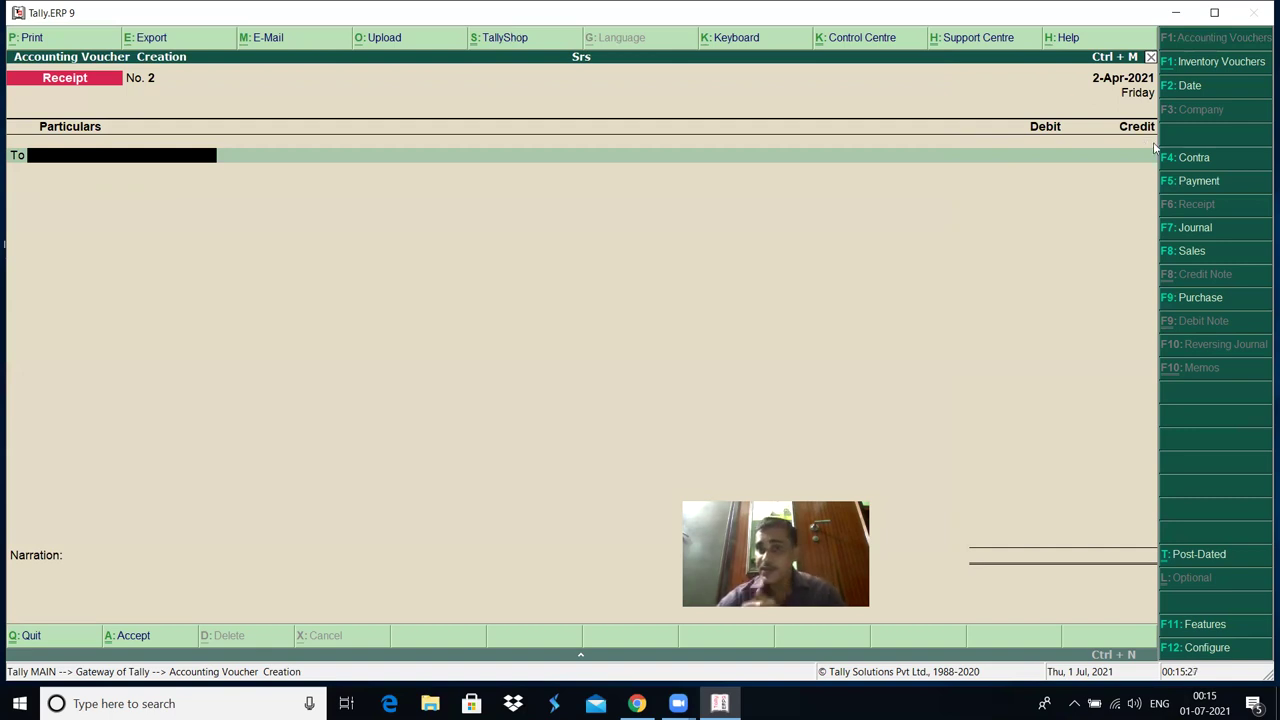
{"action": "left_click", "coordinate": [1204, 166]}
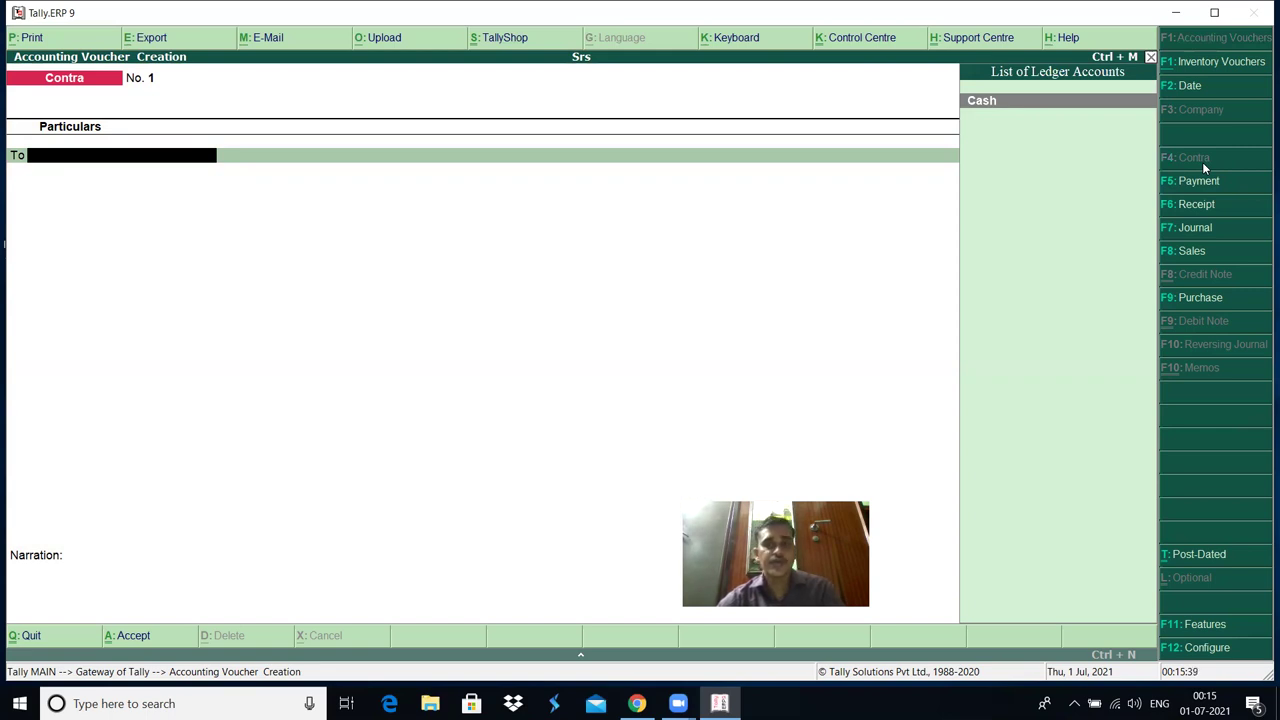
Credit Cash with 25000 in the contra voucher.
{"action": "key", "text": "Return"}
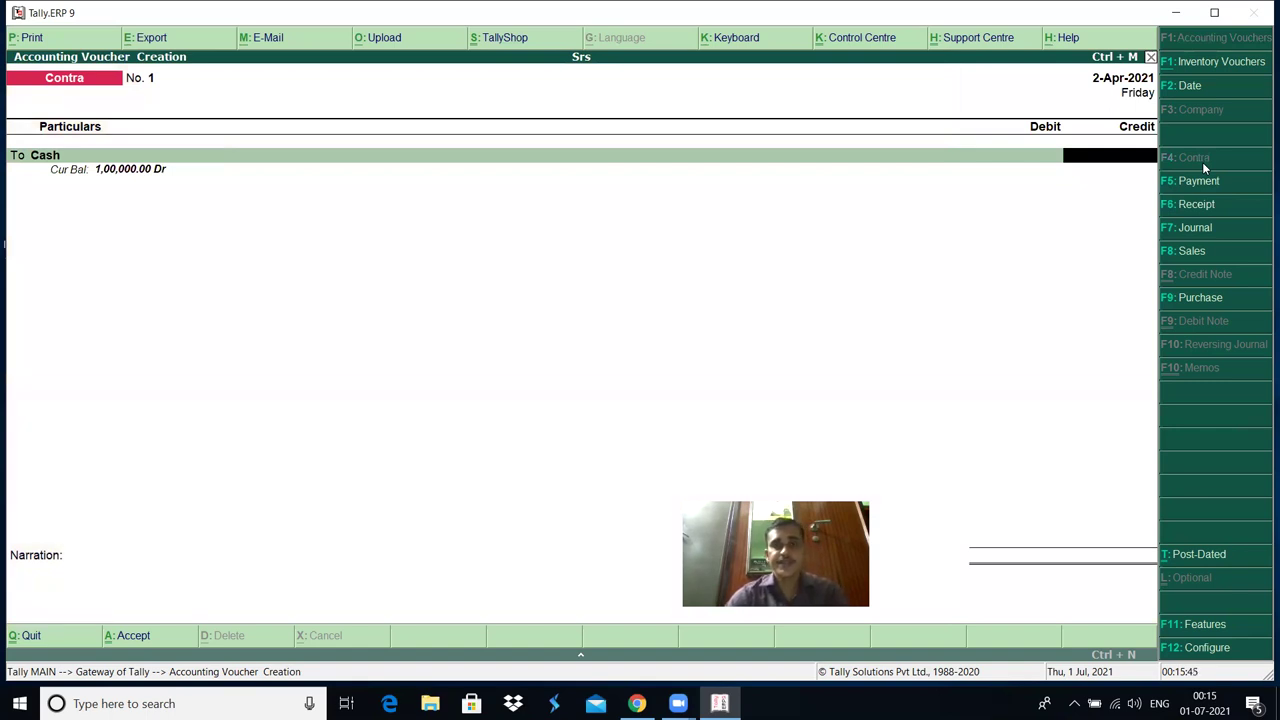
{"action": "type", "text": "250000.00"}
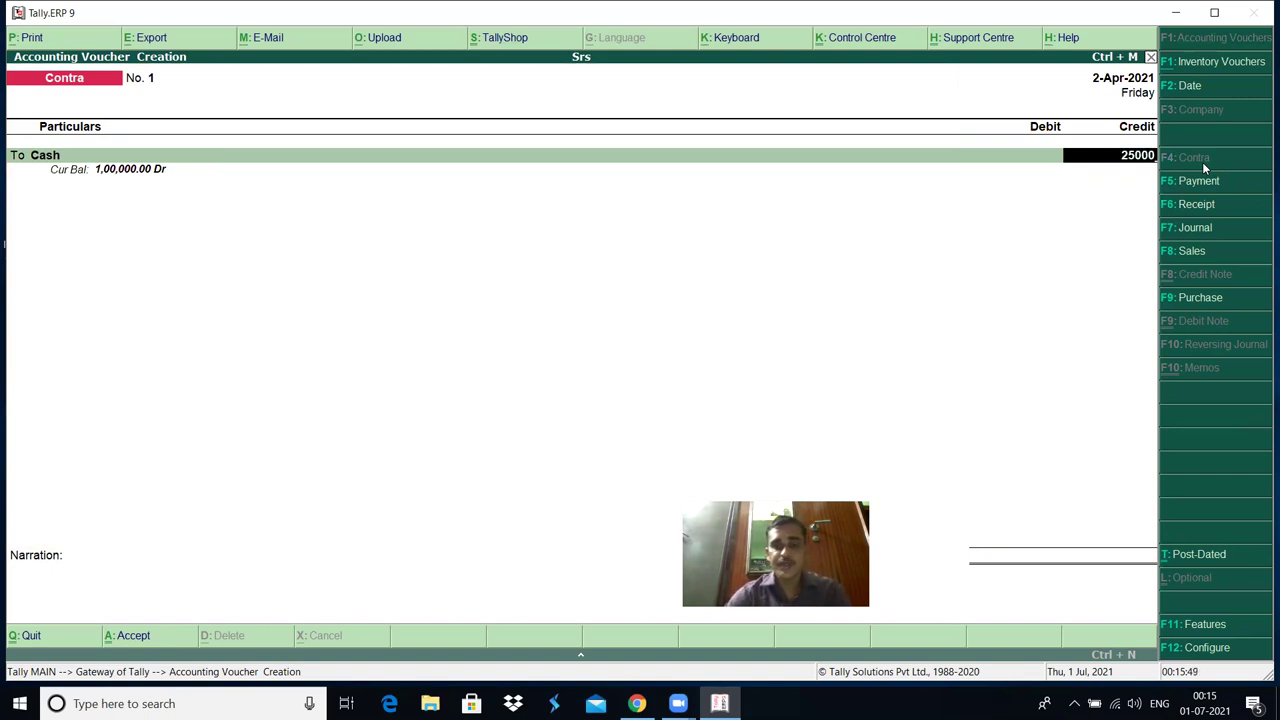
{"action": "key", "text": "Return"}
Create a ledger named Canara Bank A/c for the contra voucher's debit line and place it under Bank Accounts.
{"action": "key", "text": "Return"}
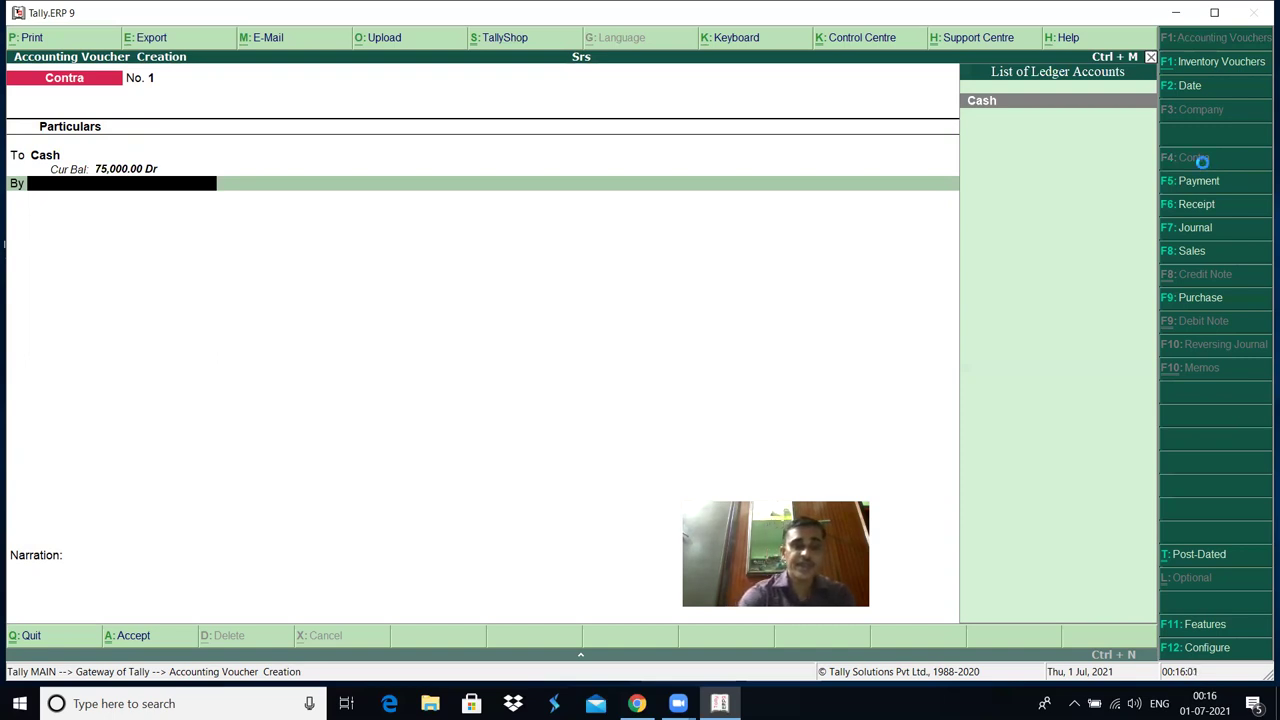
{"action": "key", "text": "alt+c"}
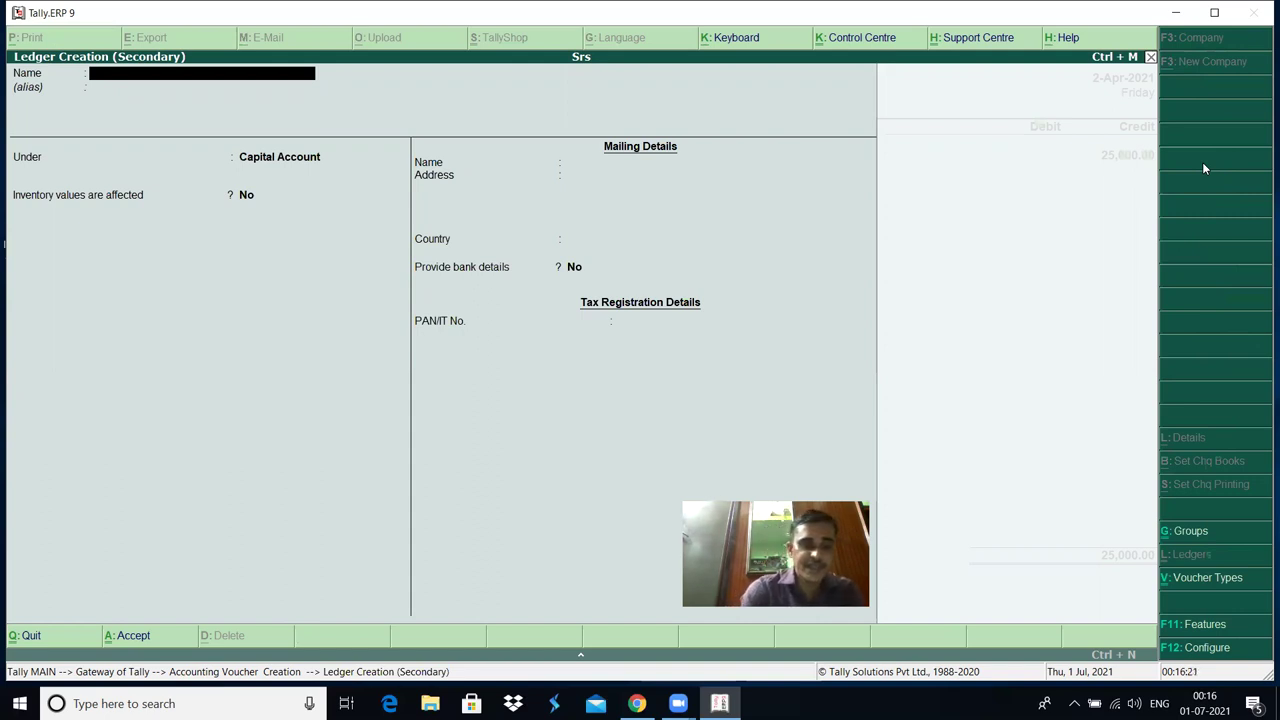
{"action": "type", "text": "Canara"}
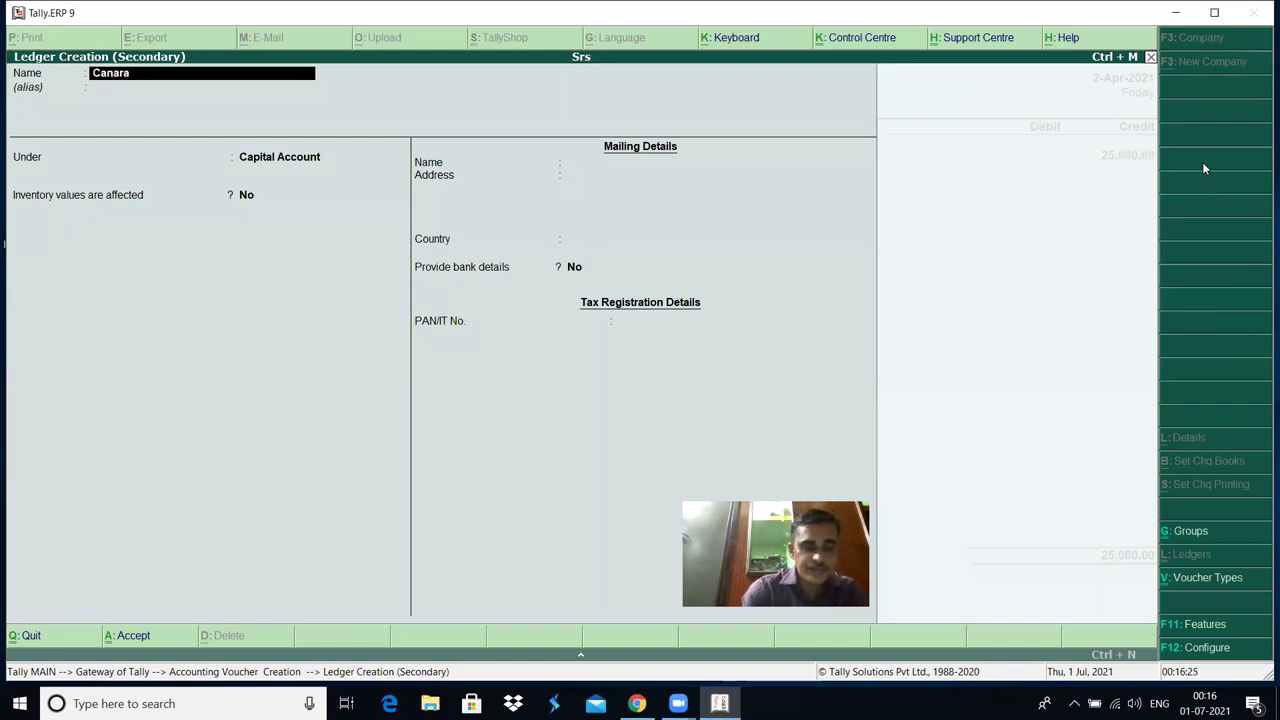
{"action": "type", "text": " Bank"}
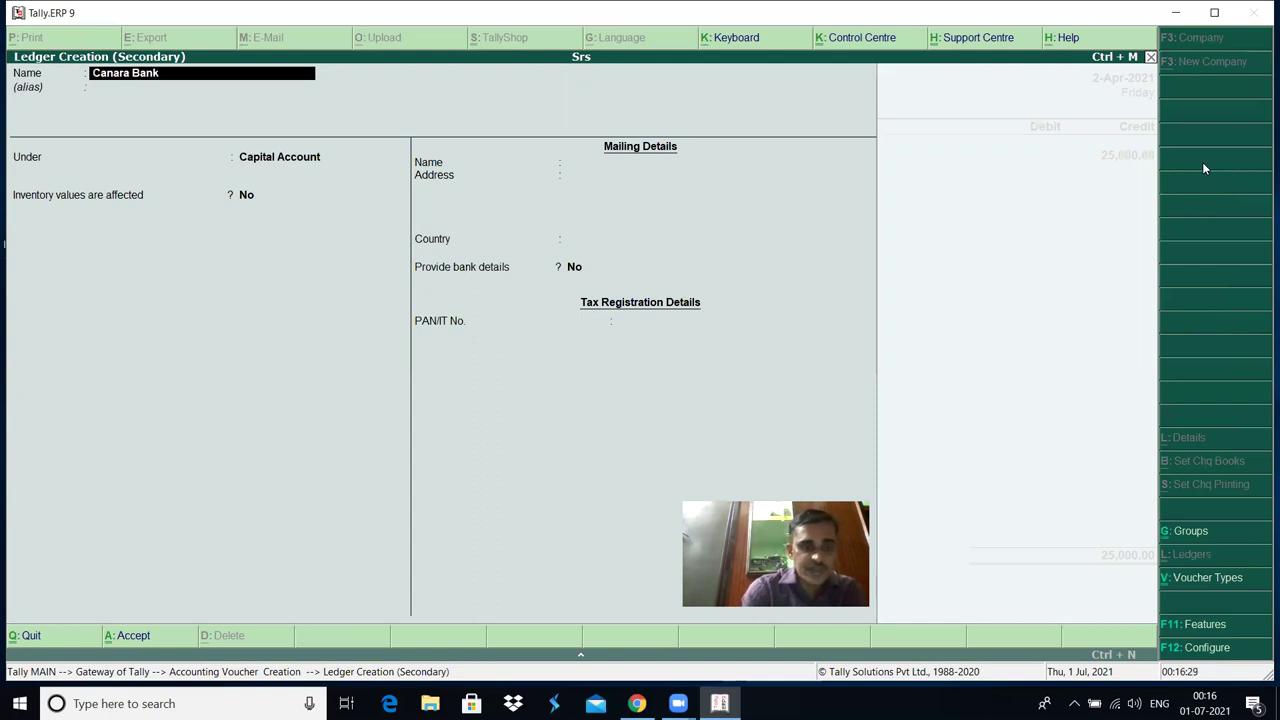
{"action": "type", "text": " A/c"}
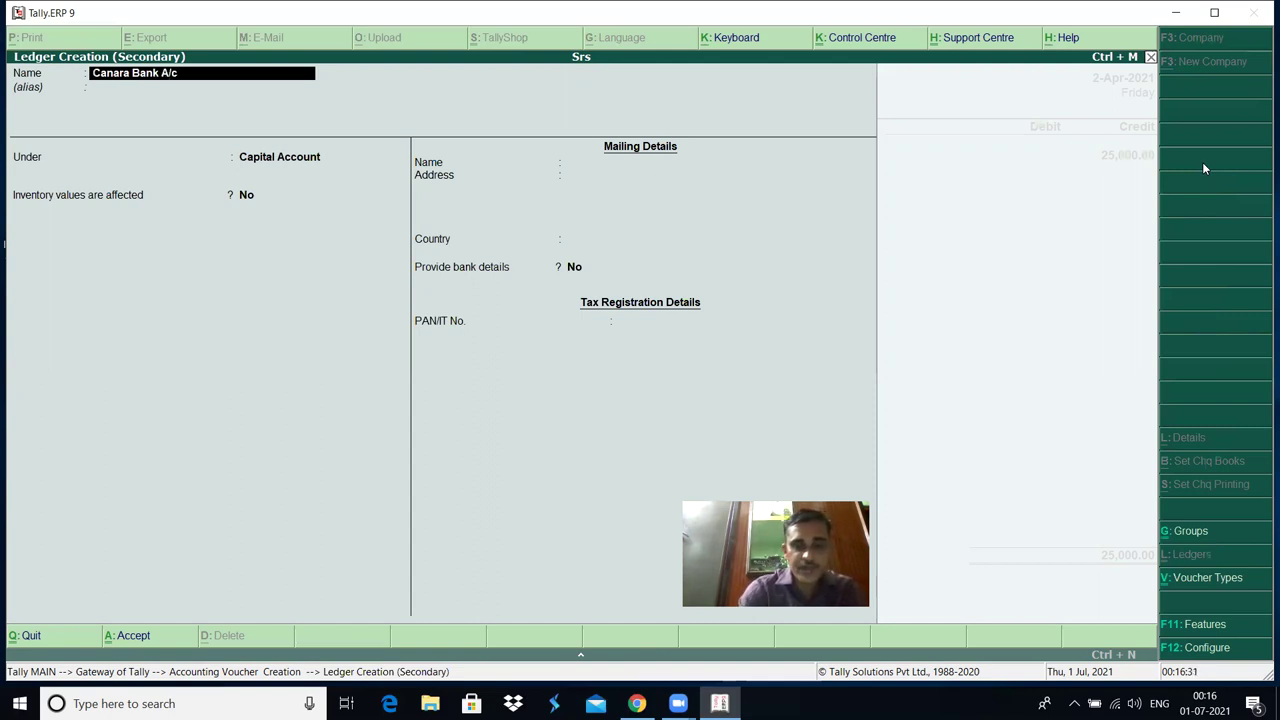
{"action": "key", "text": "Return"}
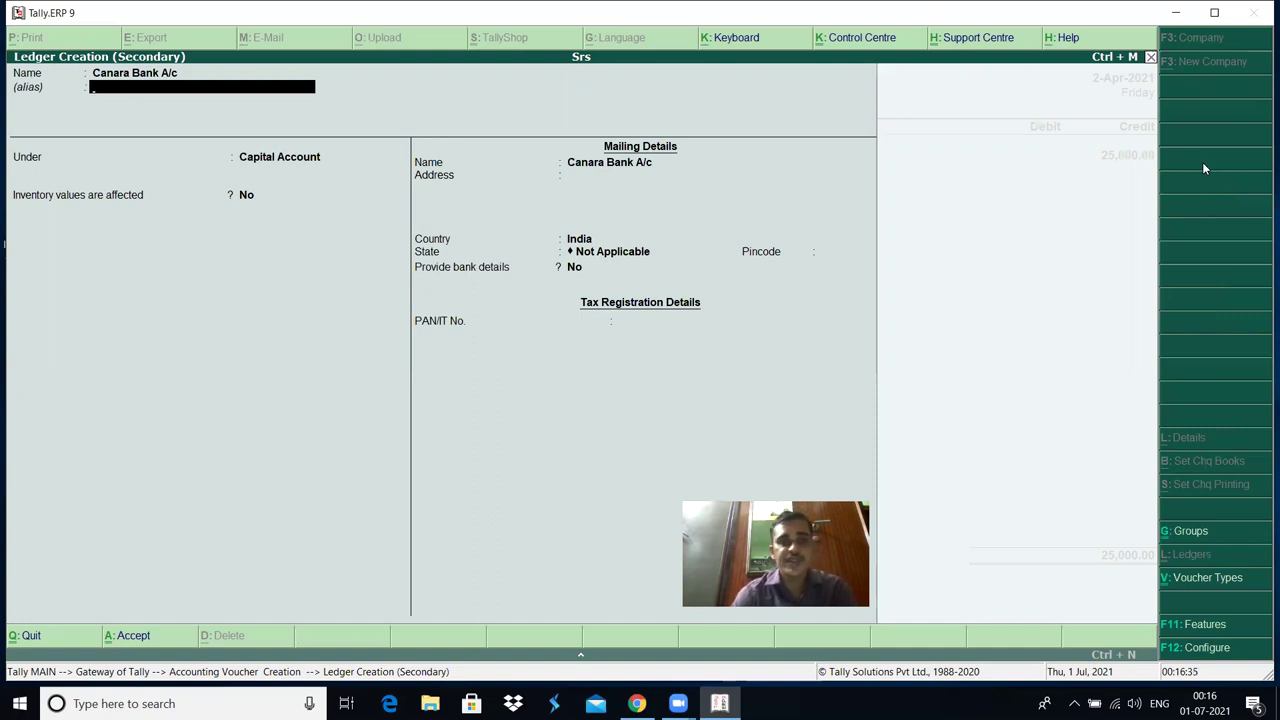
{"action": "key", "text": "Return"}
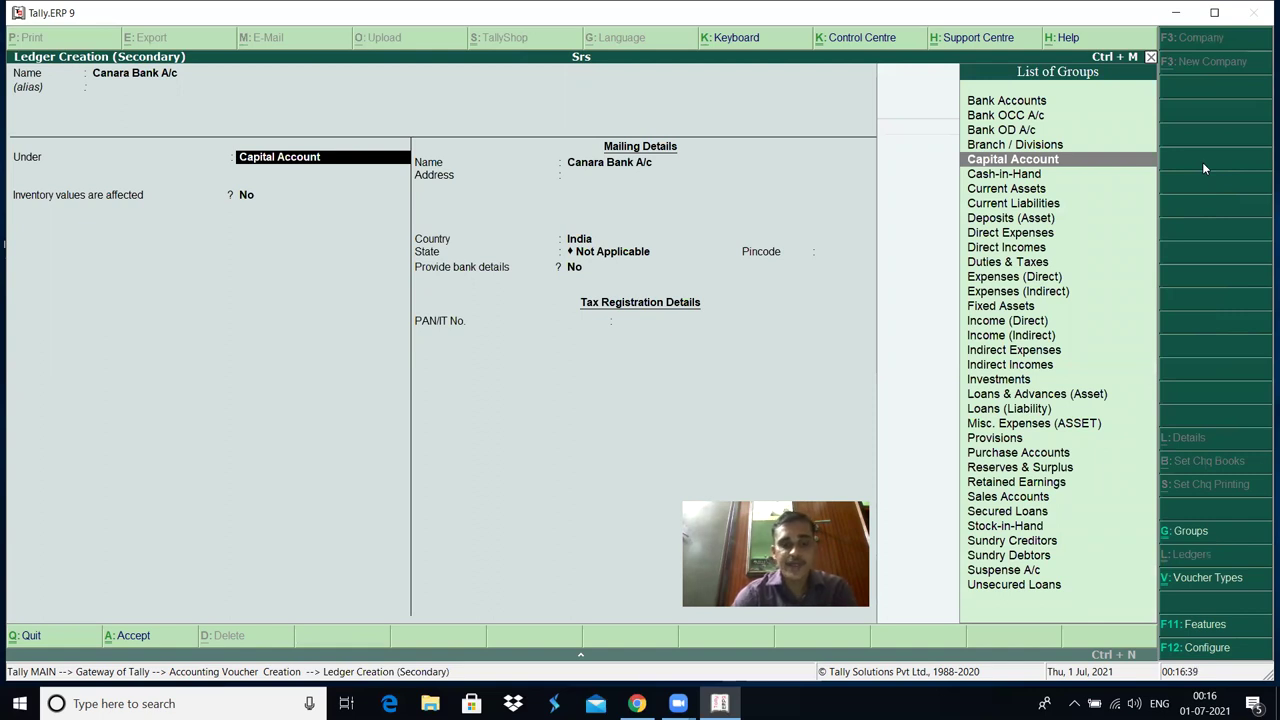
{"action": "type", "text": "B"}
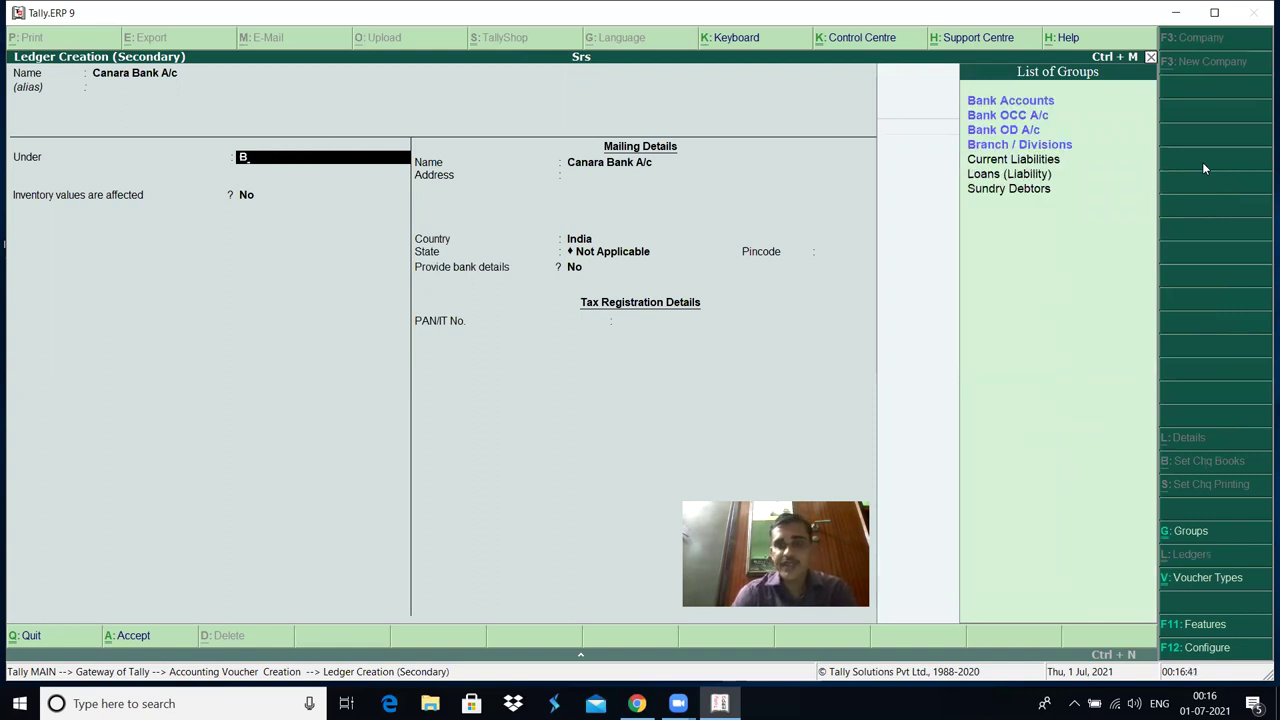
{"action": "key", "text": "Down"}
{"action": "key", "text": "Return"}
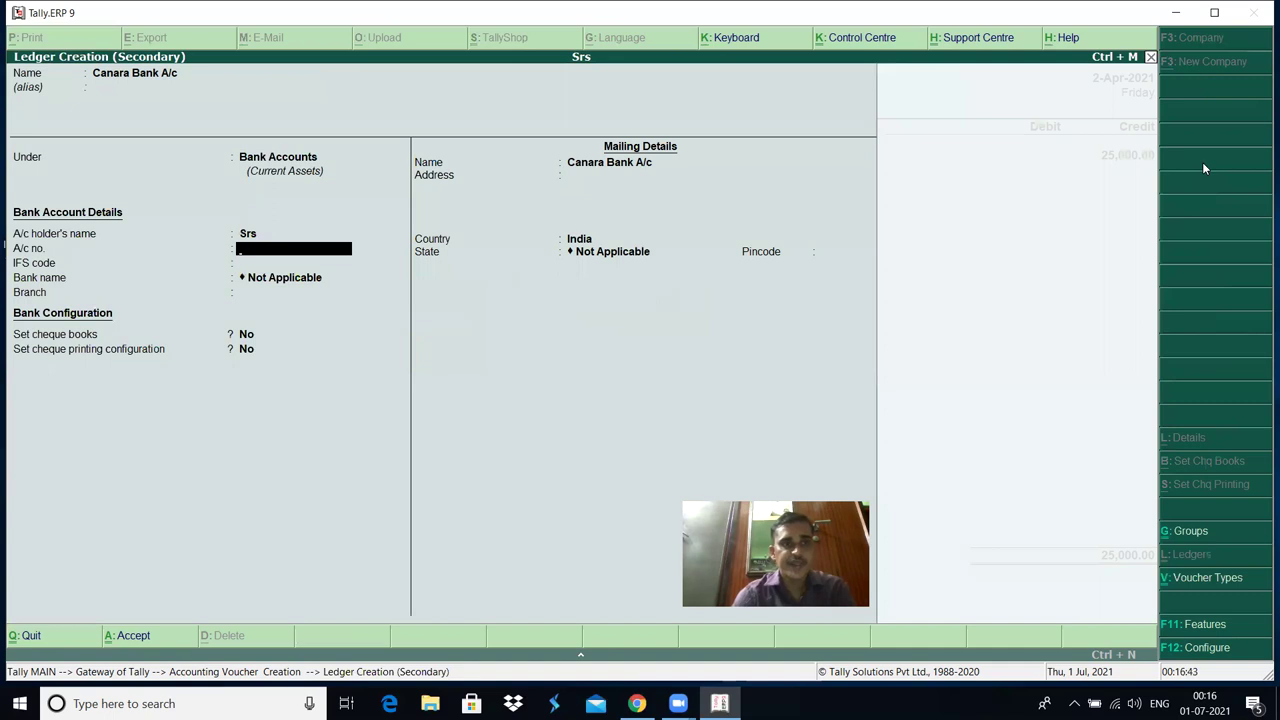
Keep the default bank, cheque and mailing details for the Canara Bank A/c ledger and save it.
{"action": "key", "text": "Return"}
{"action": "key", "text": "Return"}
{"action": "key", "text": "Return"}
{"action": "key", "text": "Return"}
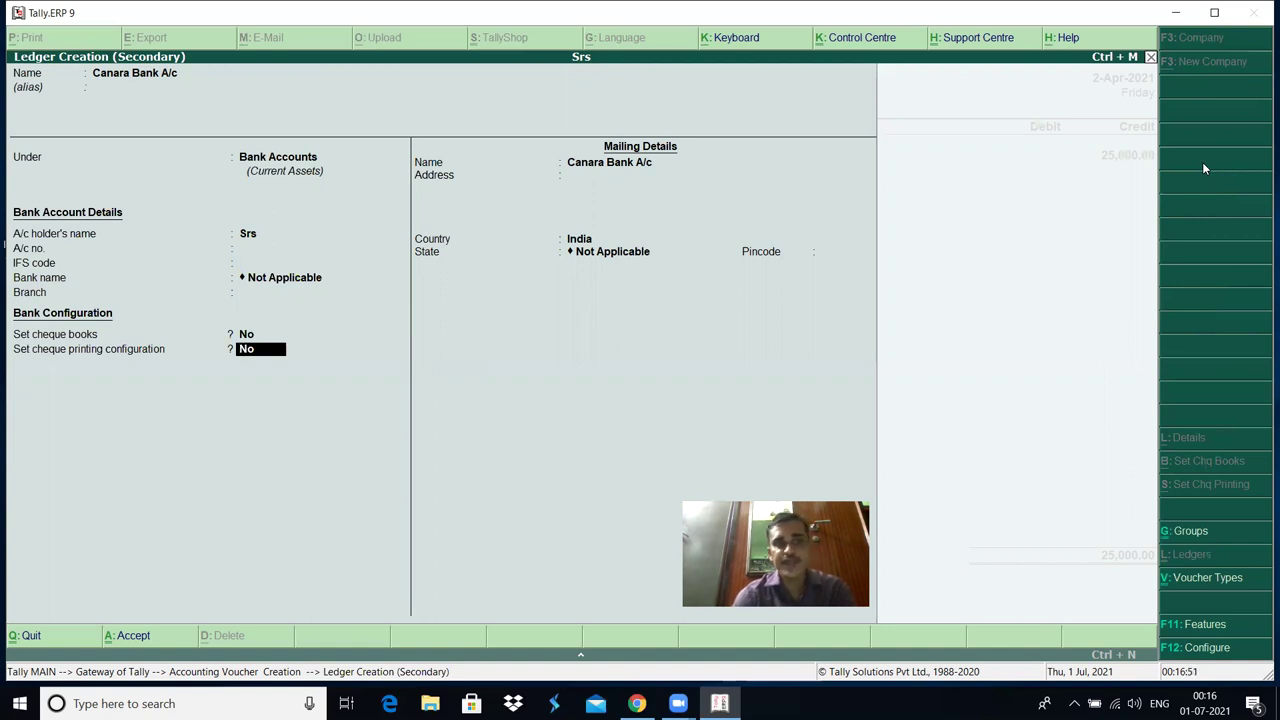
{"action": "key", "text": "Return"}
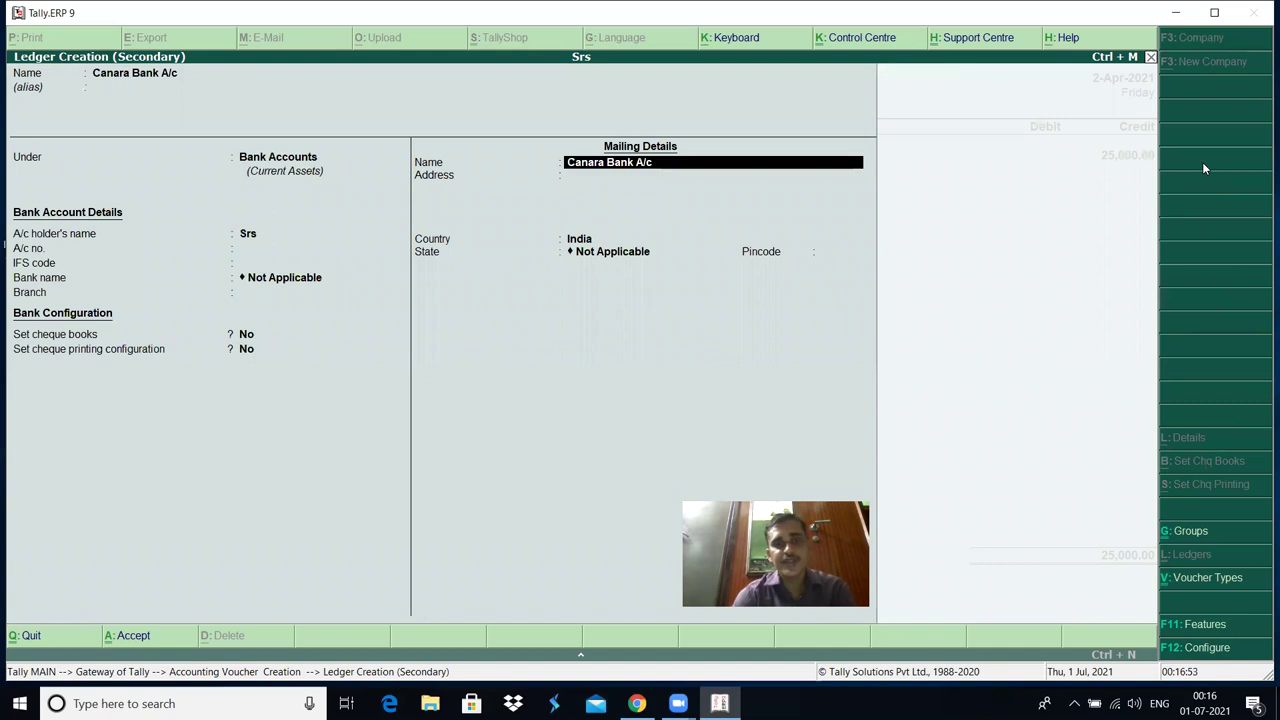
{"action": "key", "text": "Return"}
{"action": "key", "text": "Return"}
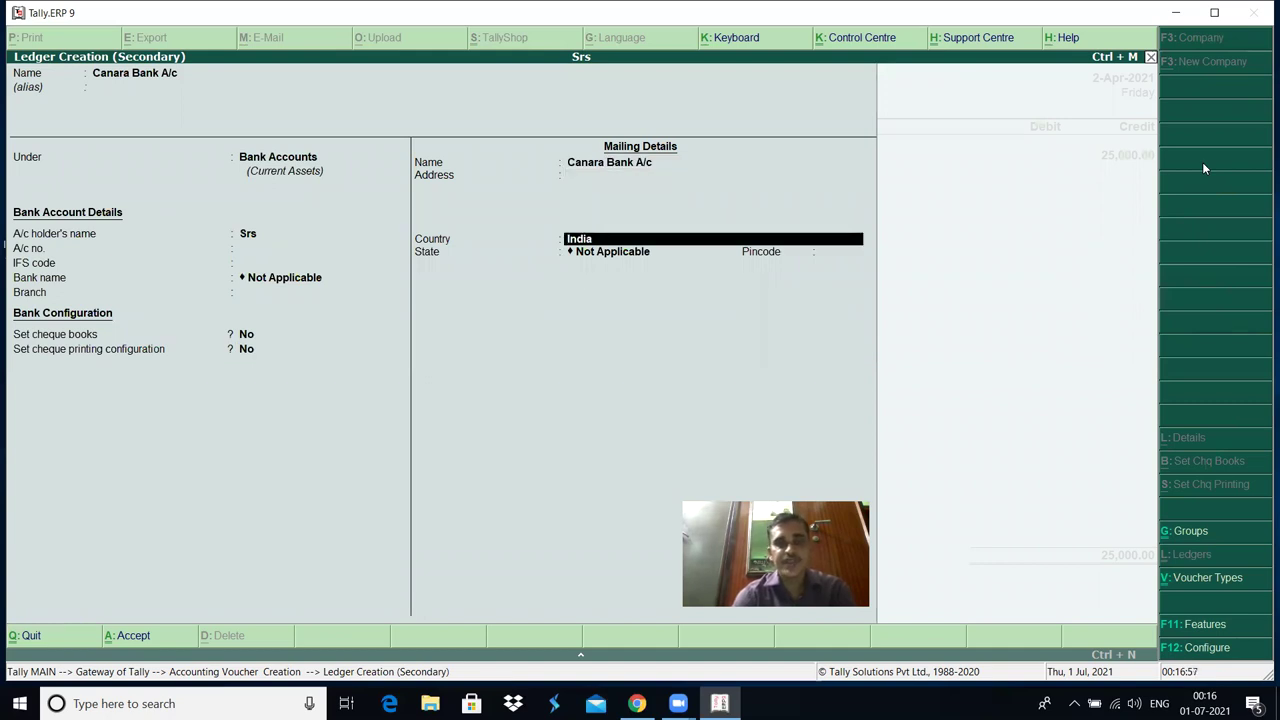
{"action": "key", "text": "Return"}
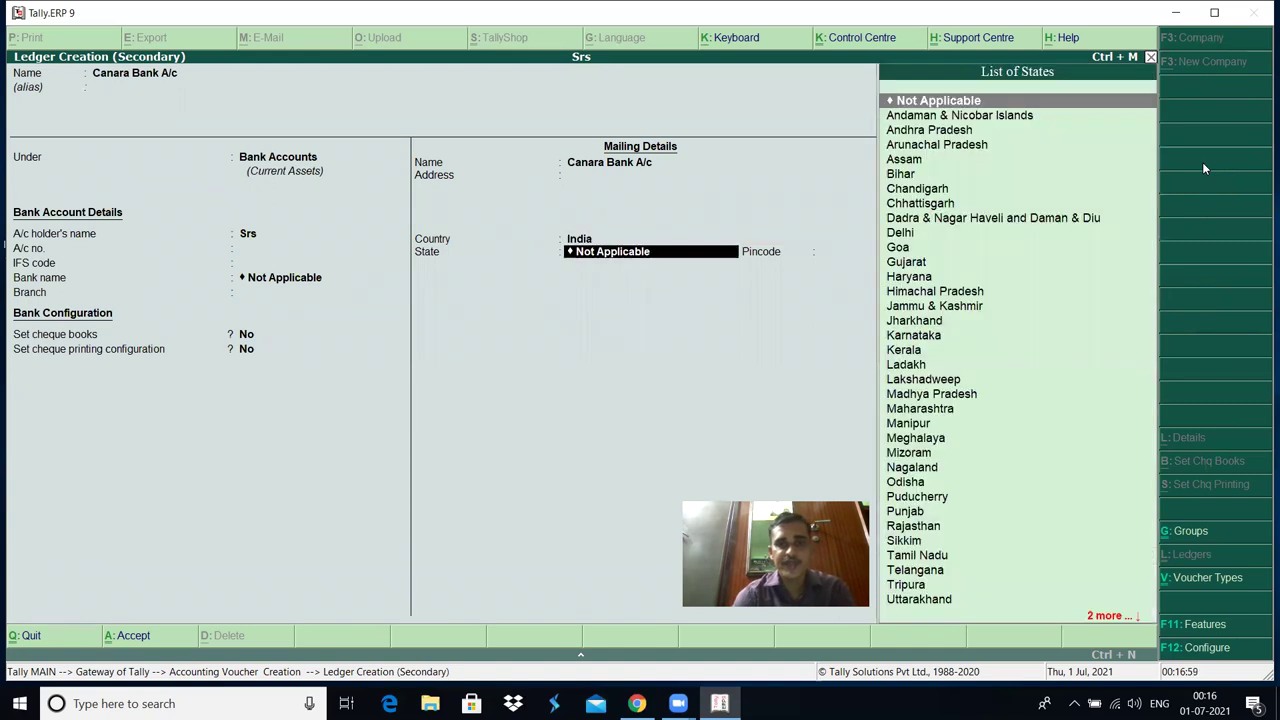
{"action": "key", "text": "Return"}
{"action": "key", "text": "Return"}
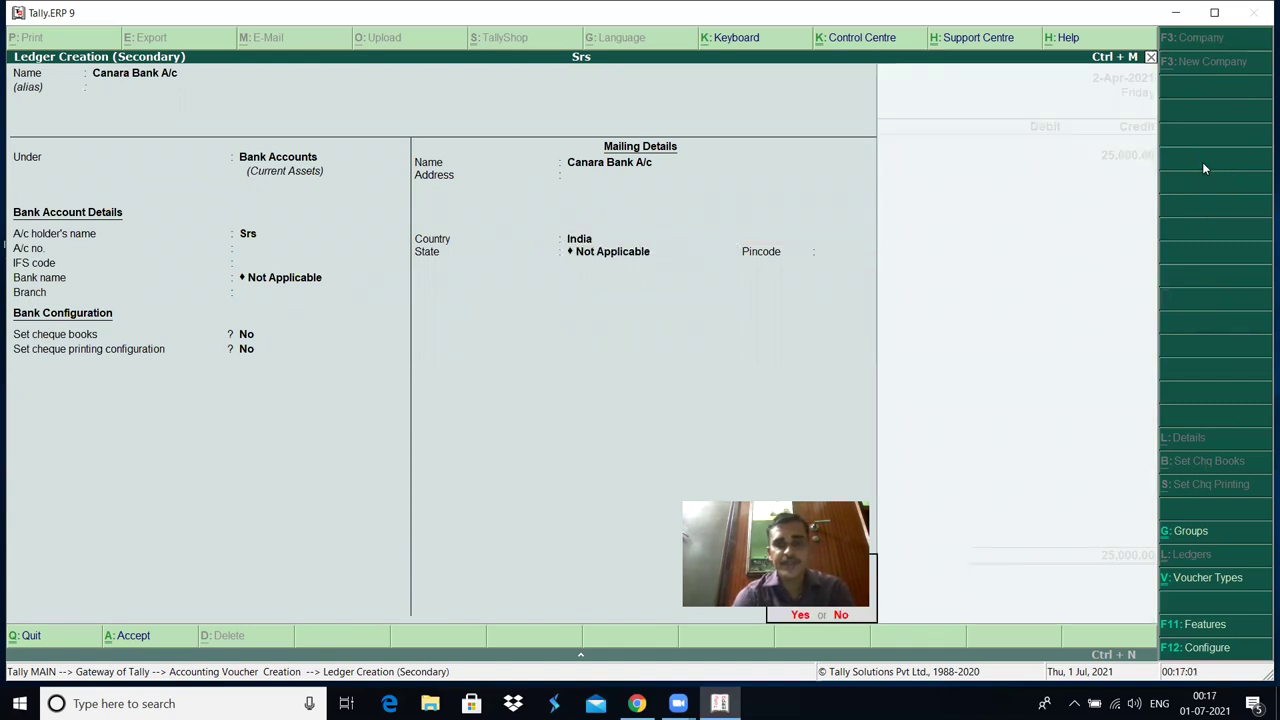
{"action": "key", "text": "Return"}
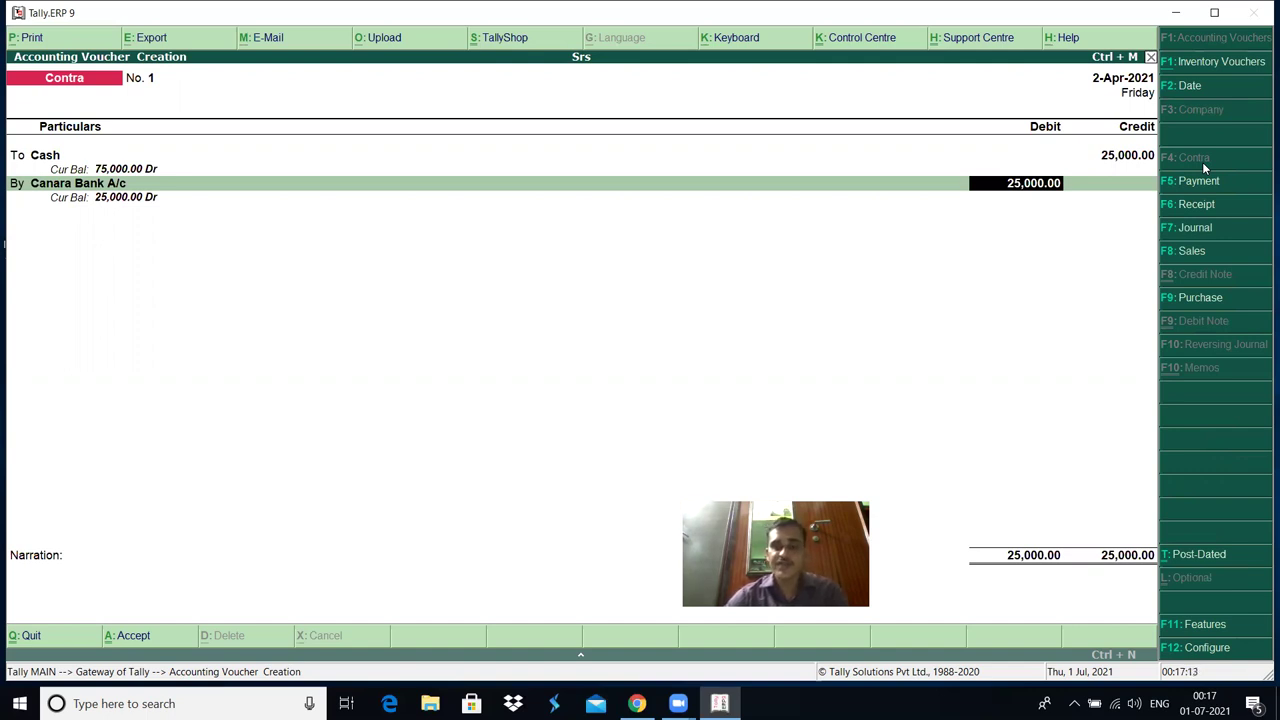
Debit Canara Bank A/c with 25,000.00 and open the cash denominations of its bank allocation.
{"action": "key", "text": "Return"}
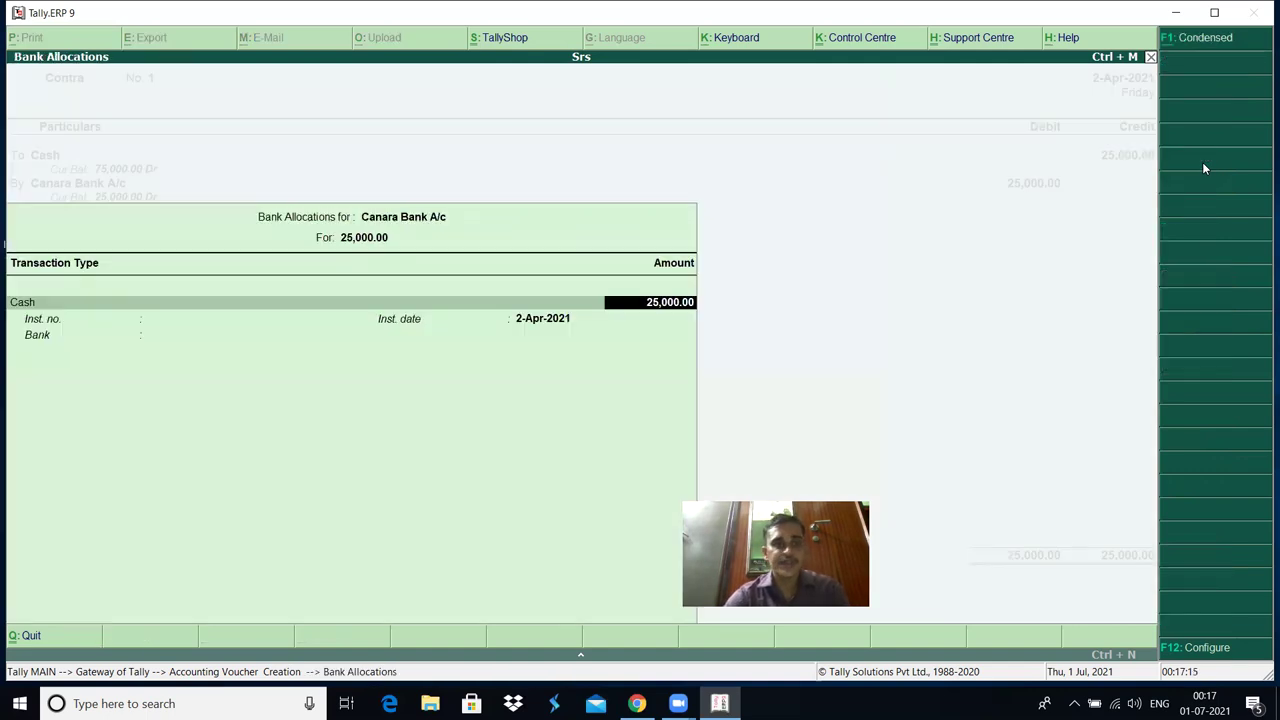
{"action": "key", "text": "Return"}
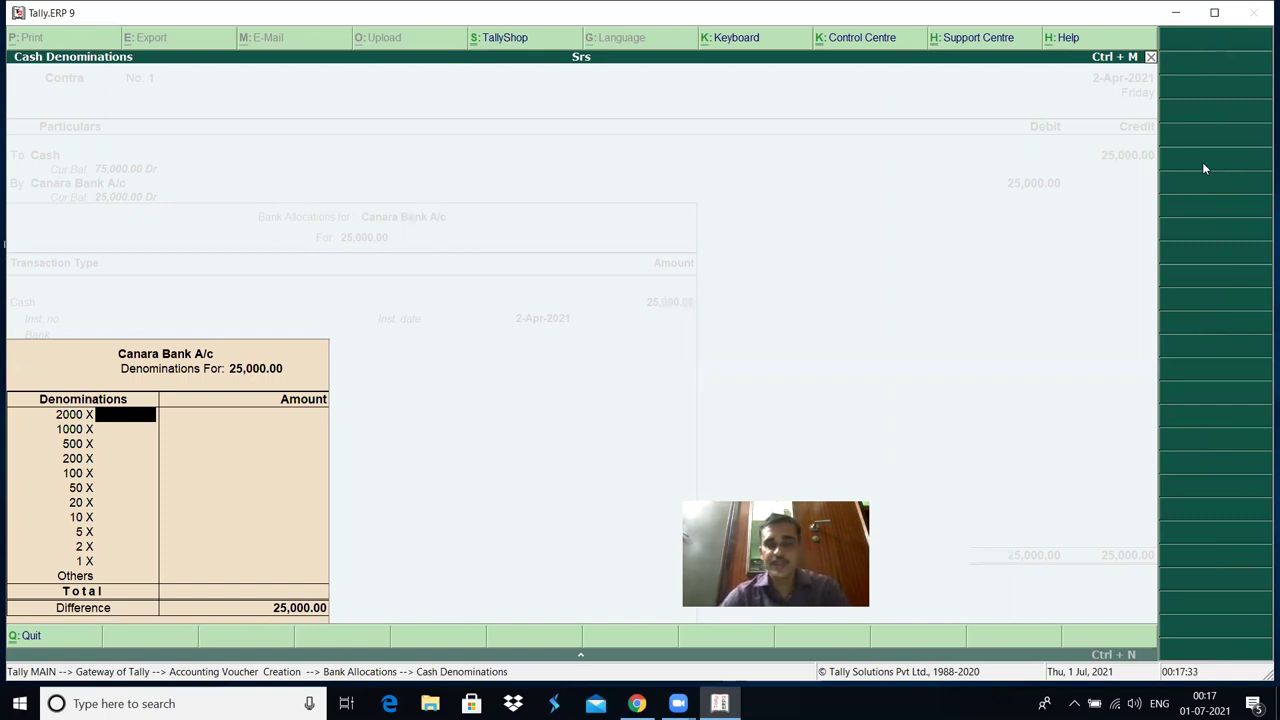
{"action": "key", "text": "Return"}
{"action": "key", "text": "Return"}
{"action": "key", "text": "Return"}
{"action": "key", "text": "Return"}
{"action": "key", "text": "Return"}
{"action": "key", "text": "Return"}
{"action": "key", "text": "Return"}
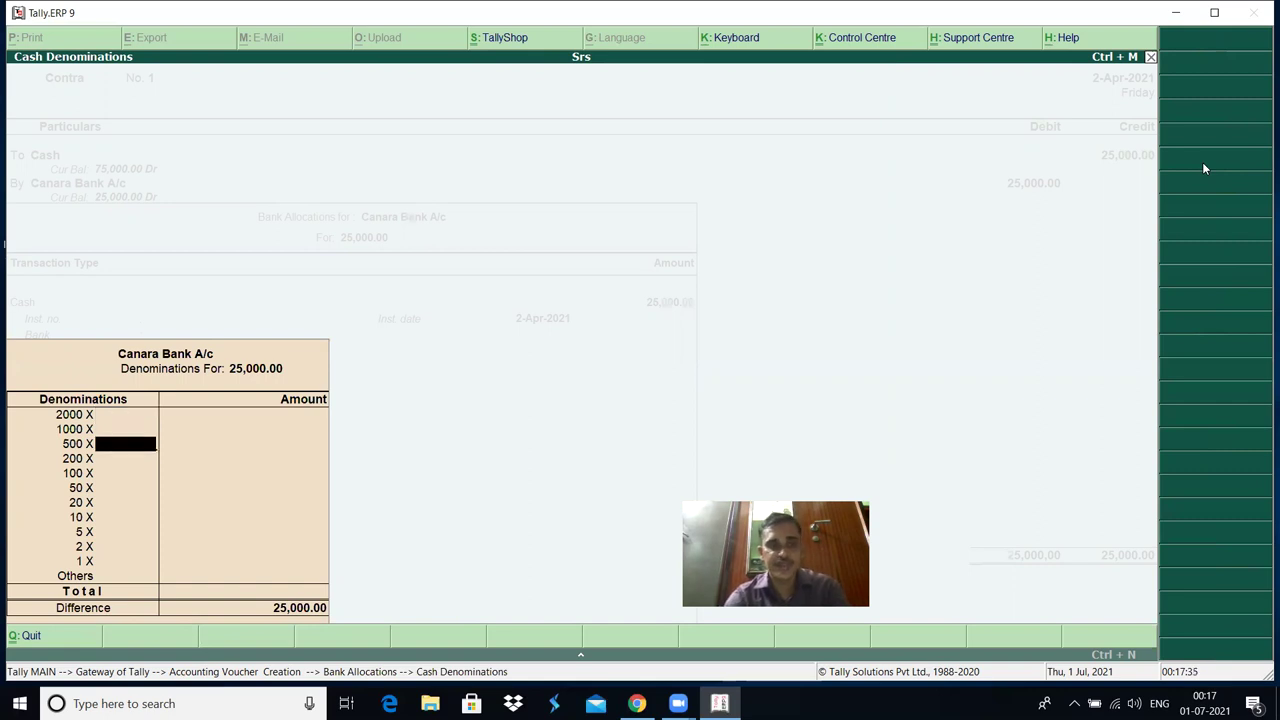
{"action": "key", "text": "Return"}
{"action": "key", "text": "Return"}
{"action": "key", "text": "Return"}
{"action": "key", "text": "Return"}
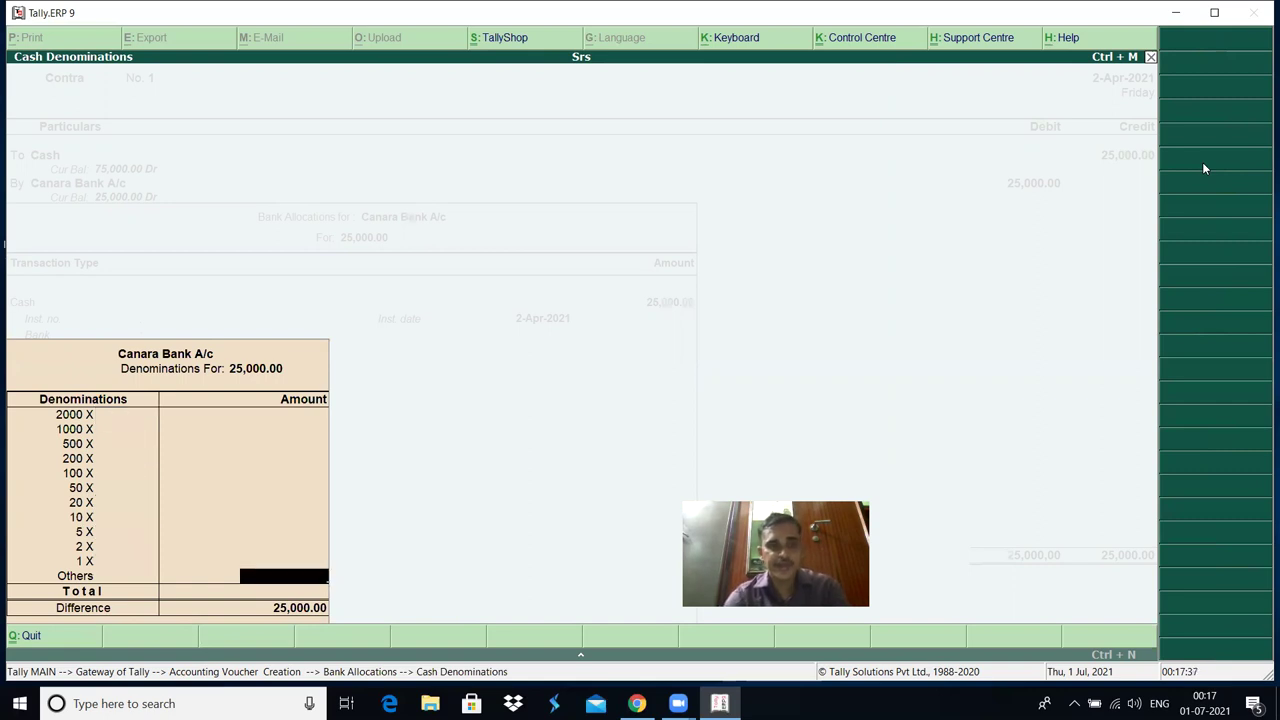
{"action": "key", "text": "Return"}
{"action": "key", "text": "Return"}
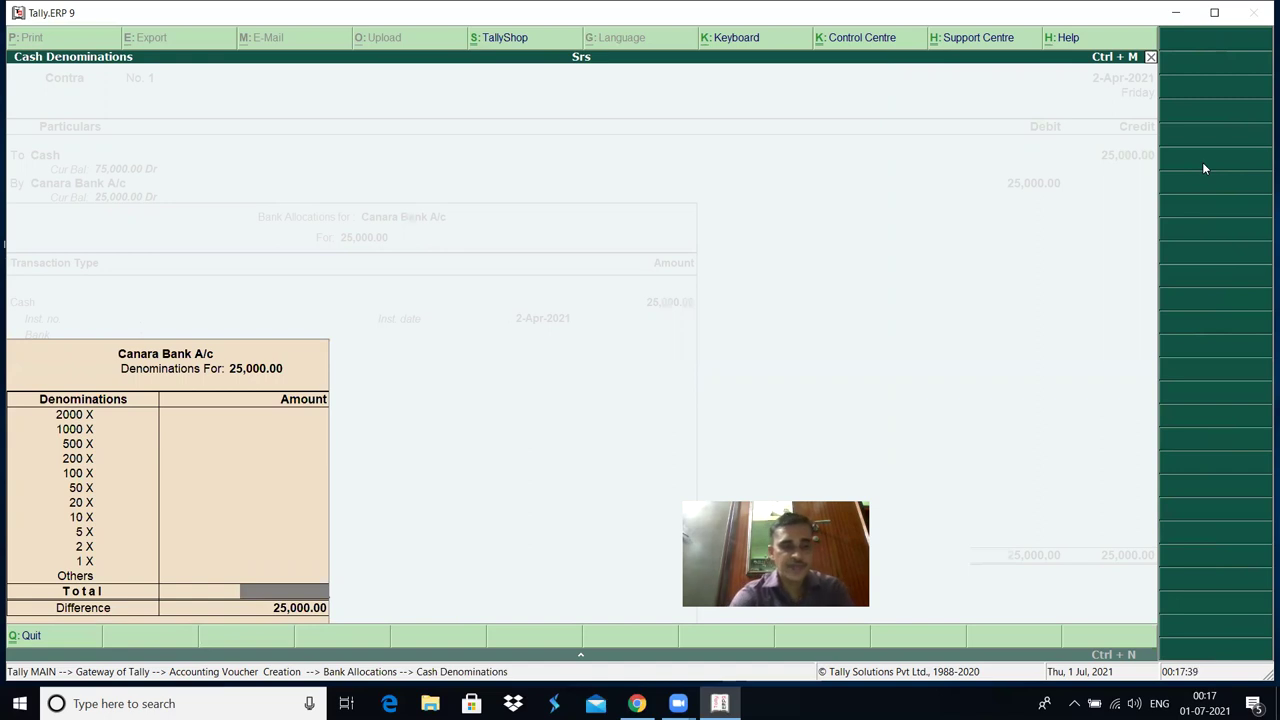
{"action": "key", "text": "Escape"}
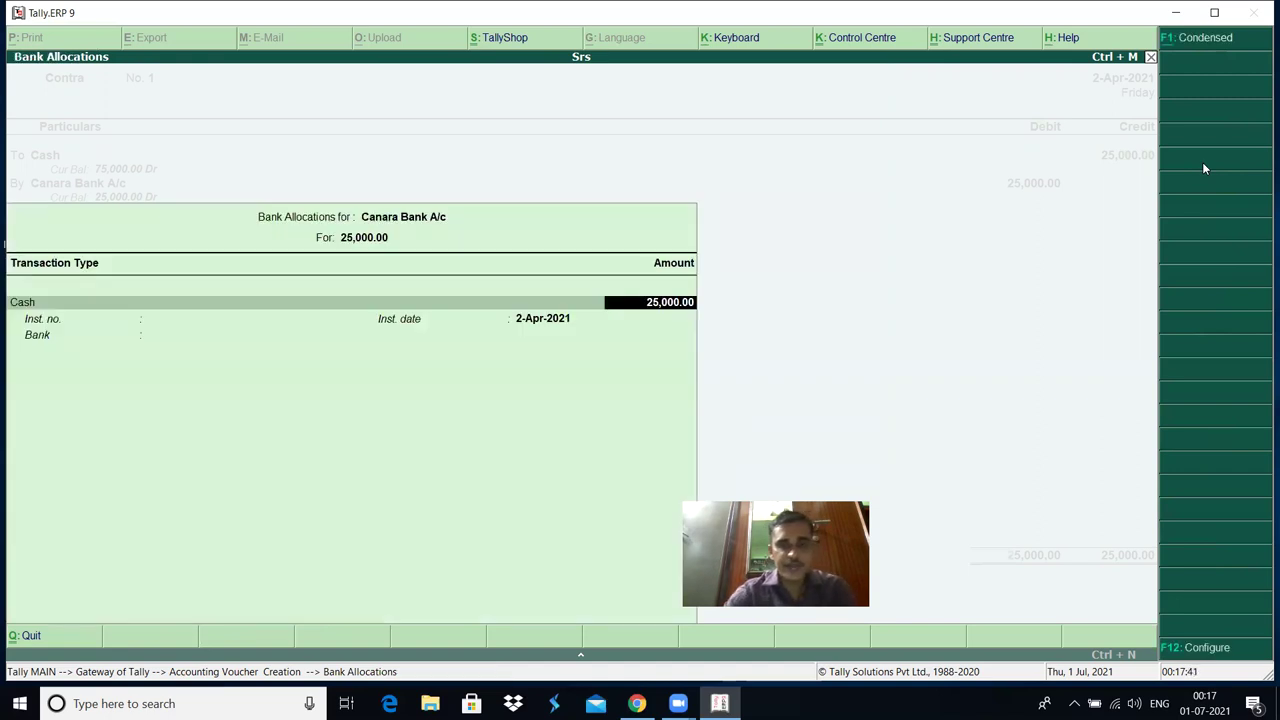
Reopen the cash denominations for Canara Bank A/c and enter 10 notes of 2000 and 5 notes of 1000.
{"action": "key", "text": "Return"}
{"action": "key", "text": "Return"}
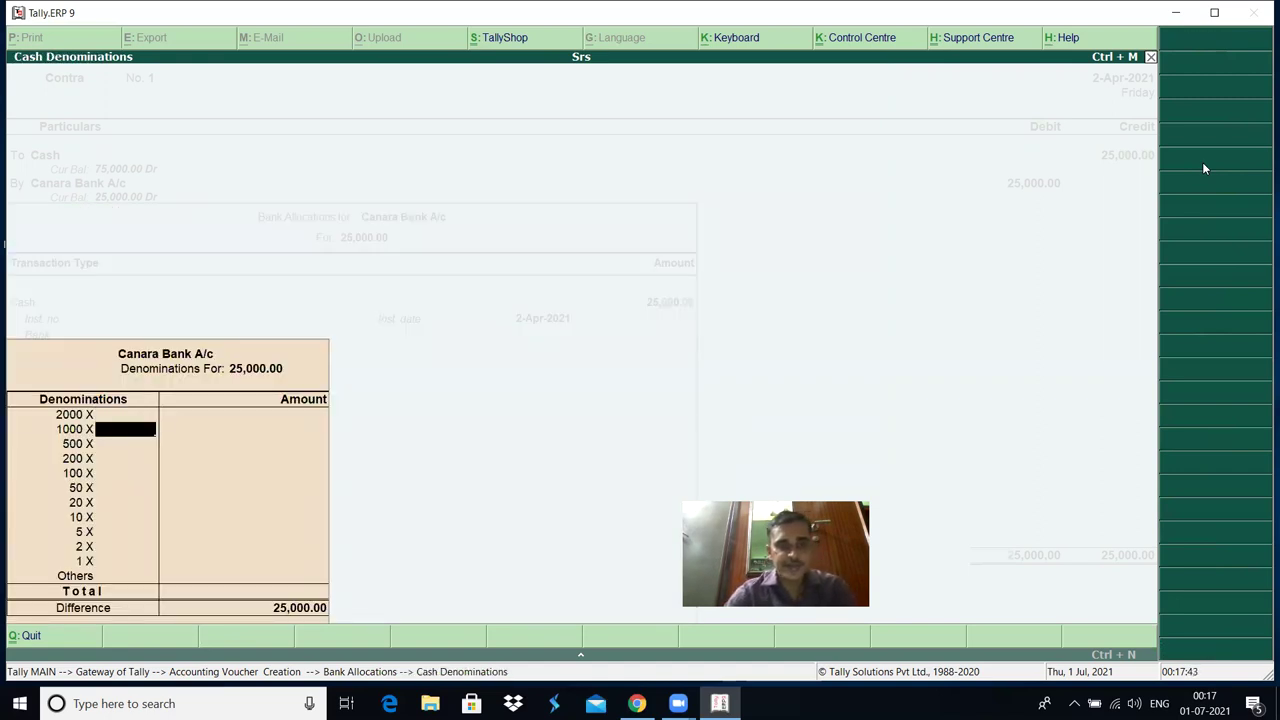
{"action": "key", "text": "Up"}
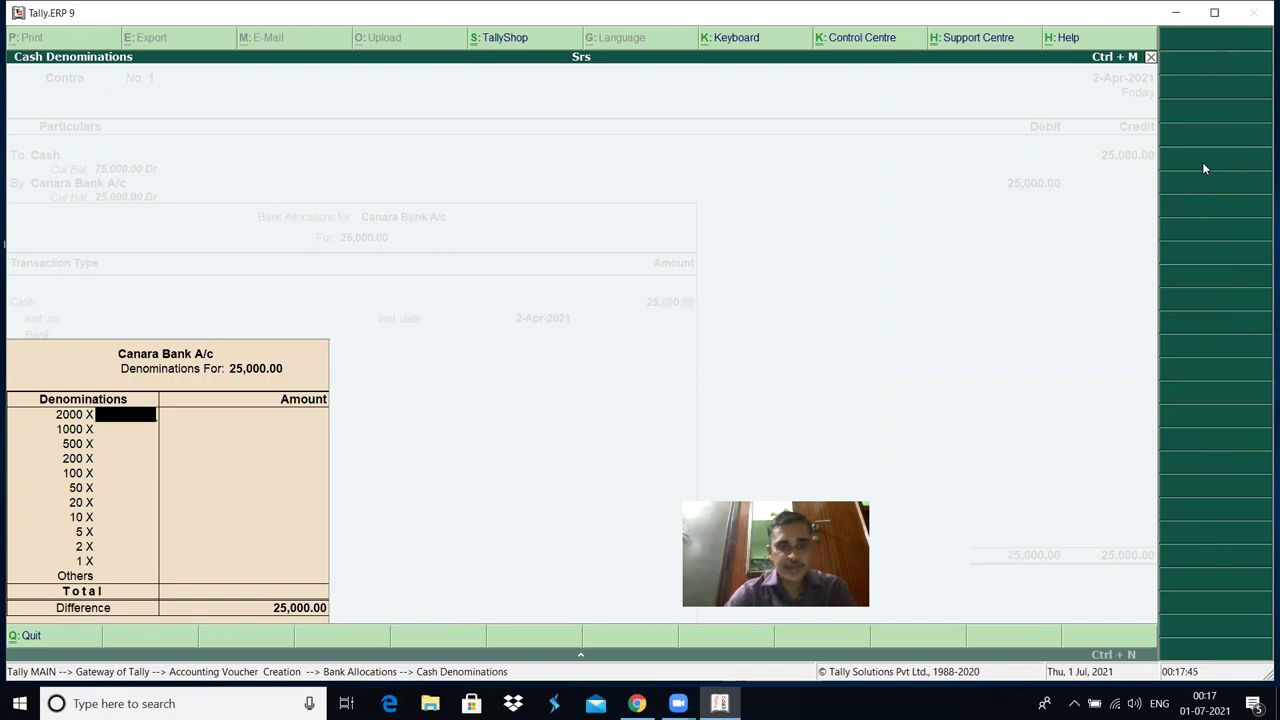
{"action": "type", "text": "10"}
{"action": "key", "text": "Return"}
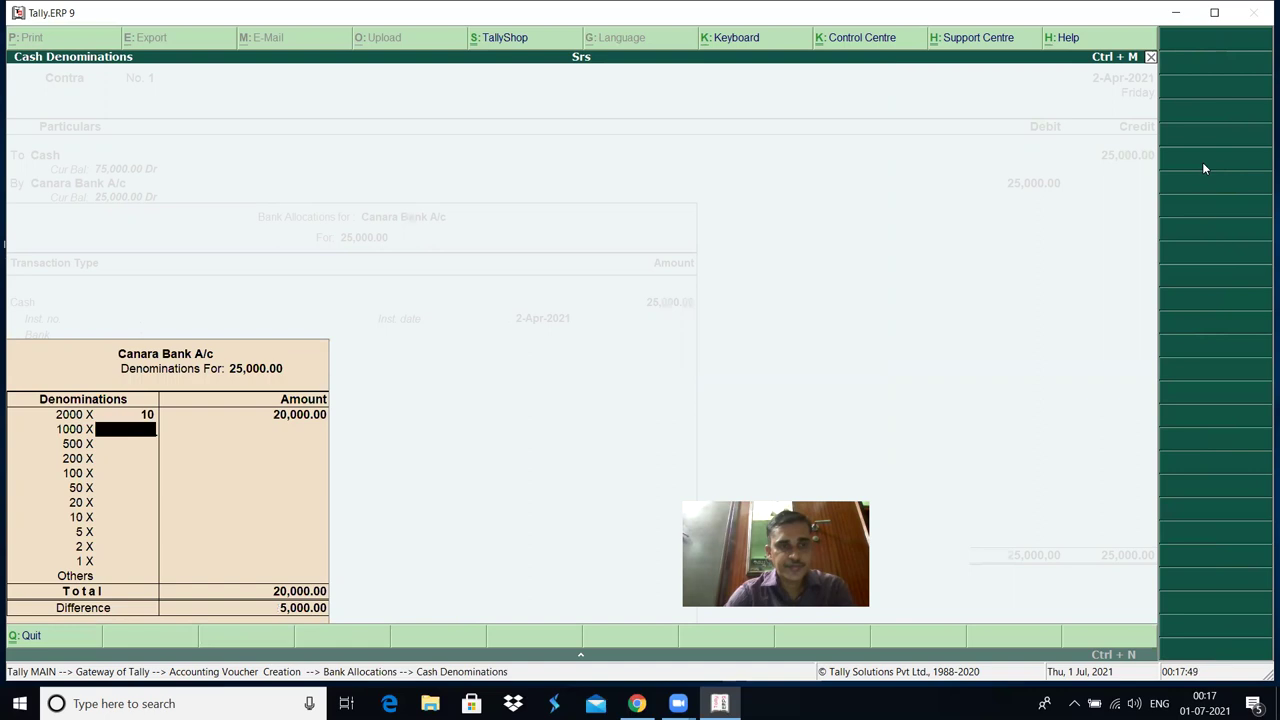
{"action": "key", "text": "Return"}
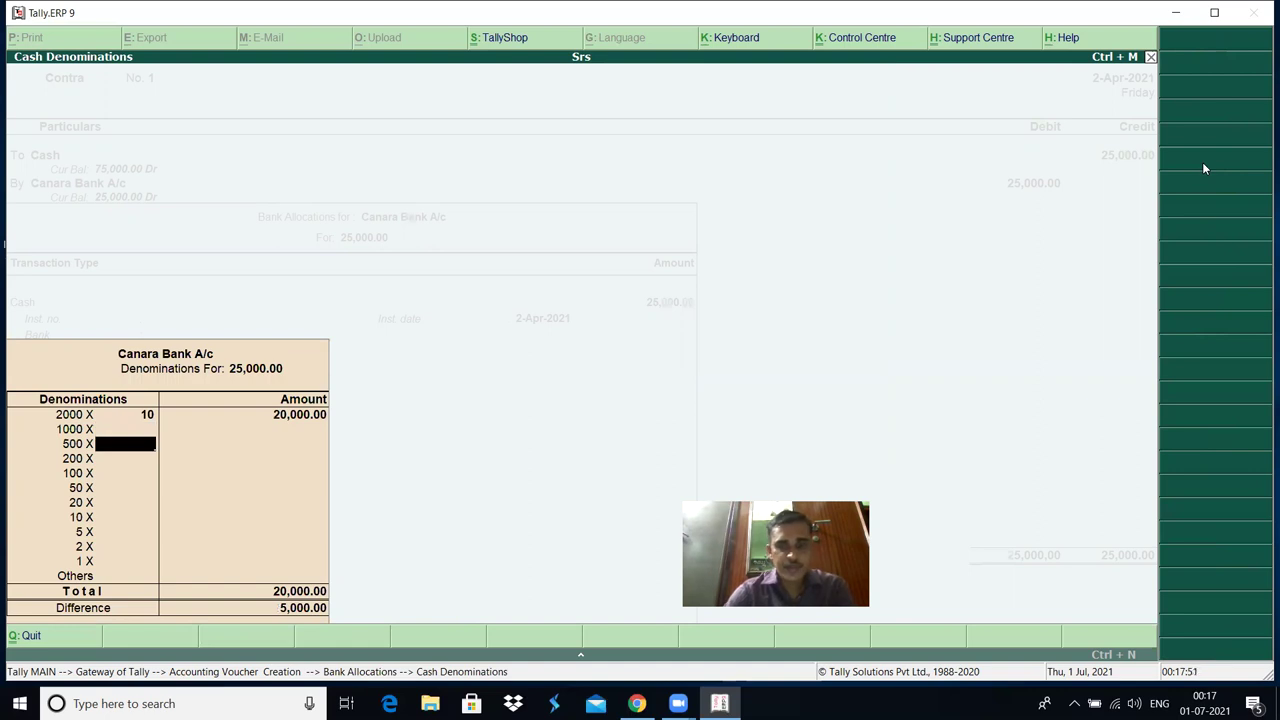
{"action": "key", "text": "Up"}
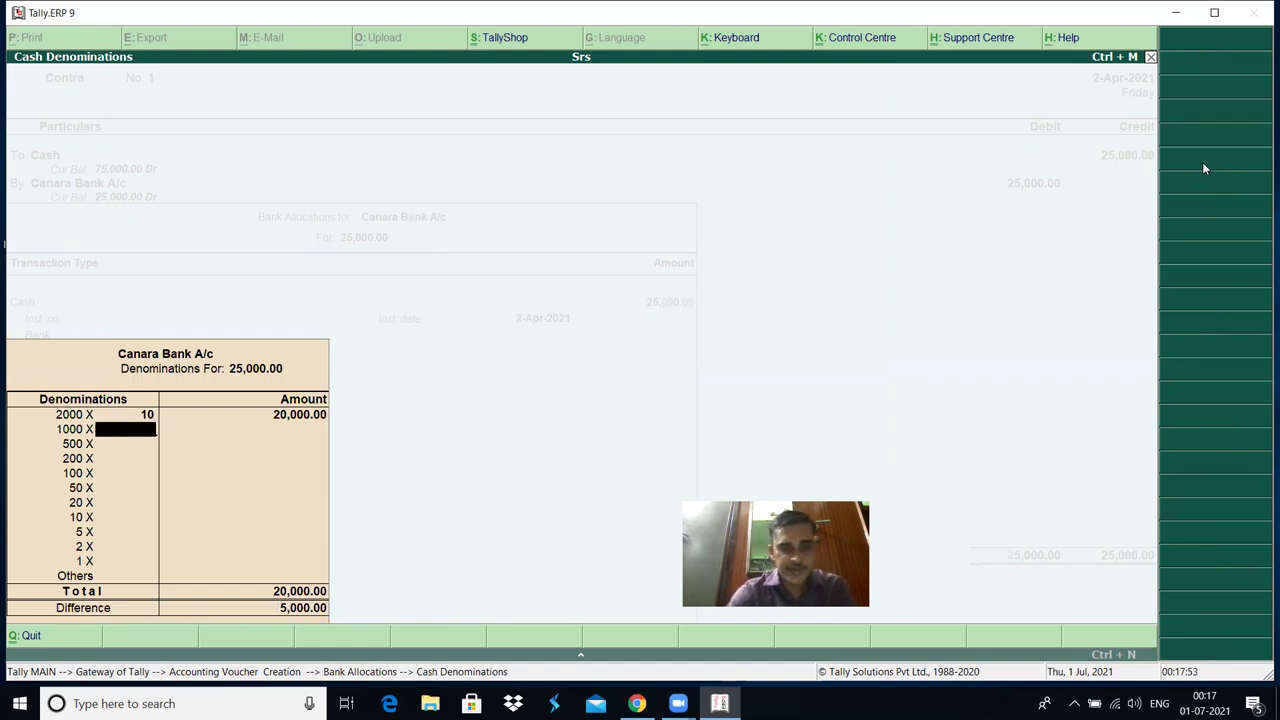
{"action": "type", "text": "5"}
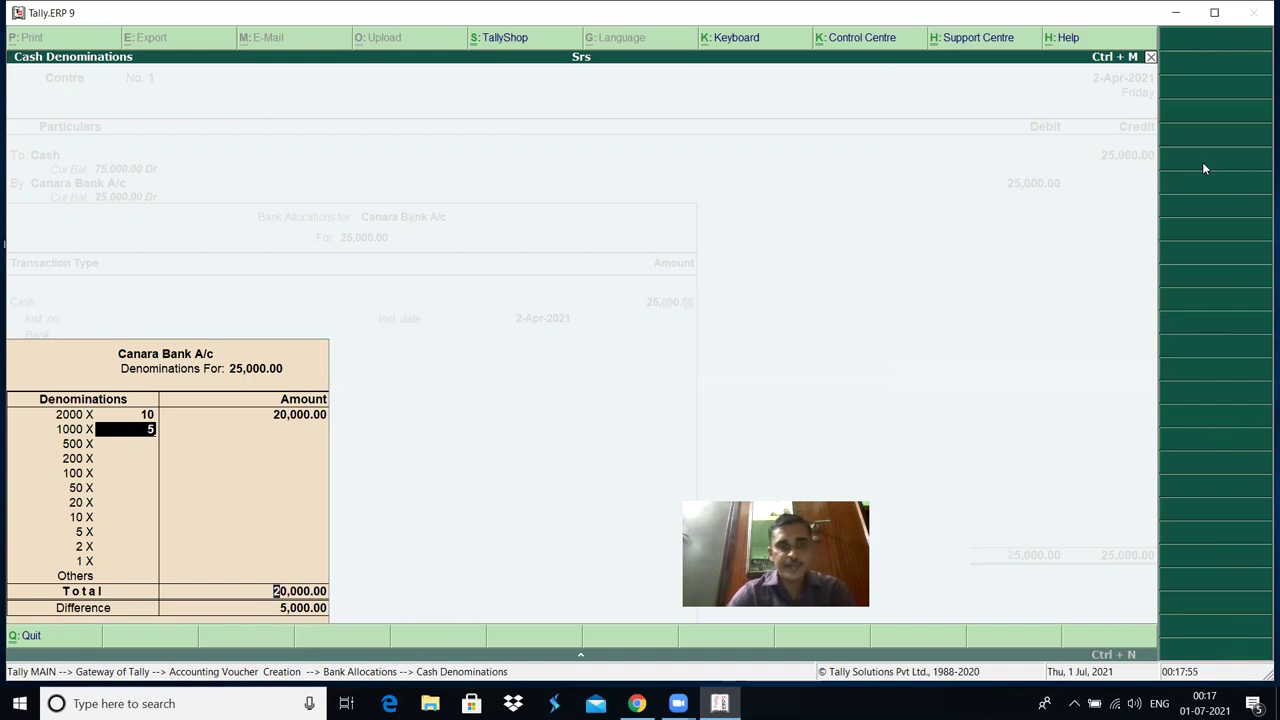
{"action": "key", "text": "Return"}
Complete the bank allocation and submit the contra voucher for acceptance with an empty narration.
{"action": "key", "text": "Return"}
{"action": "key", "text": "Return"}
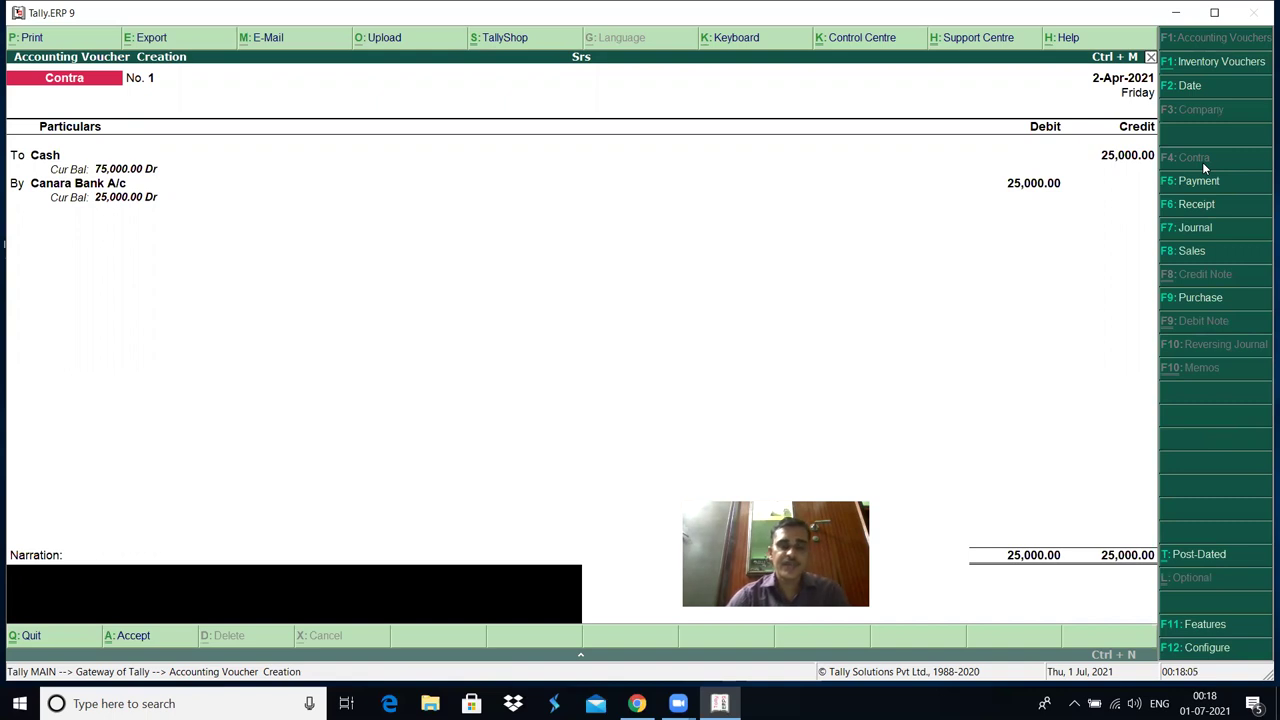
{"action": "key", "text": "Return"}
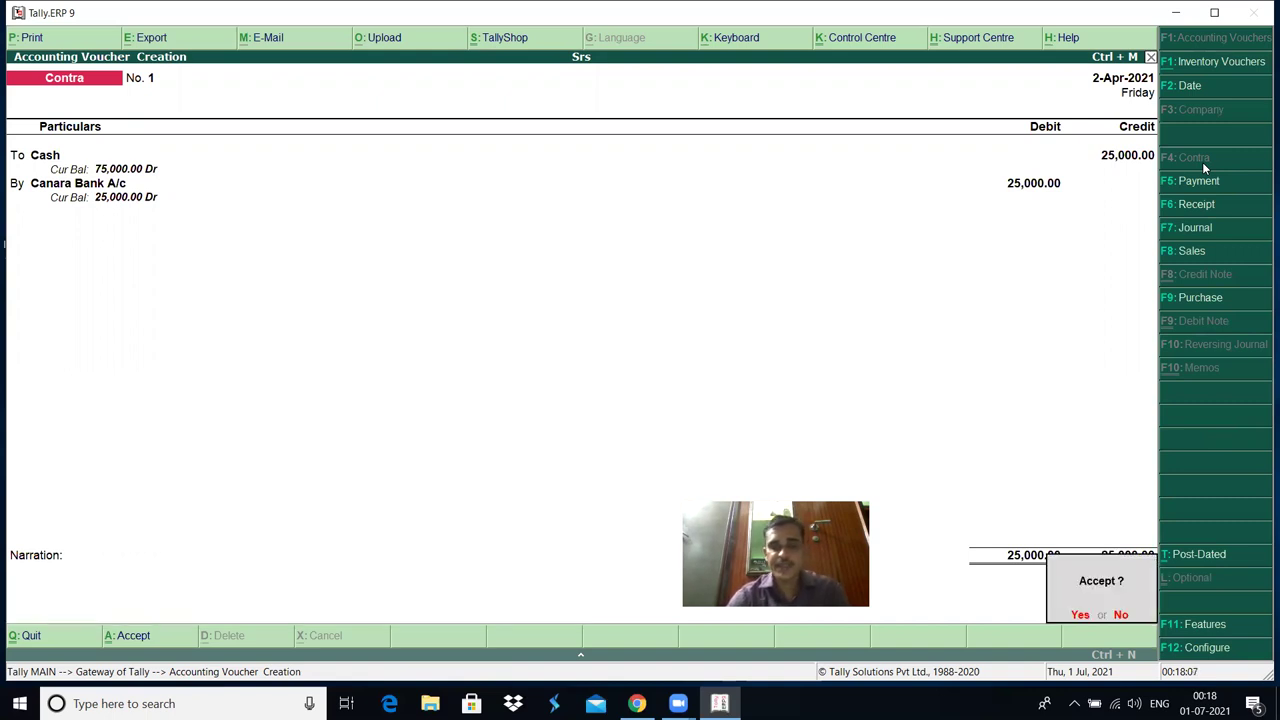
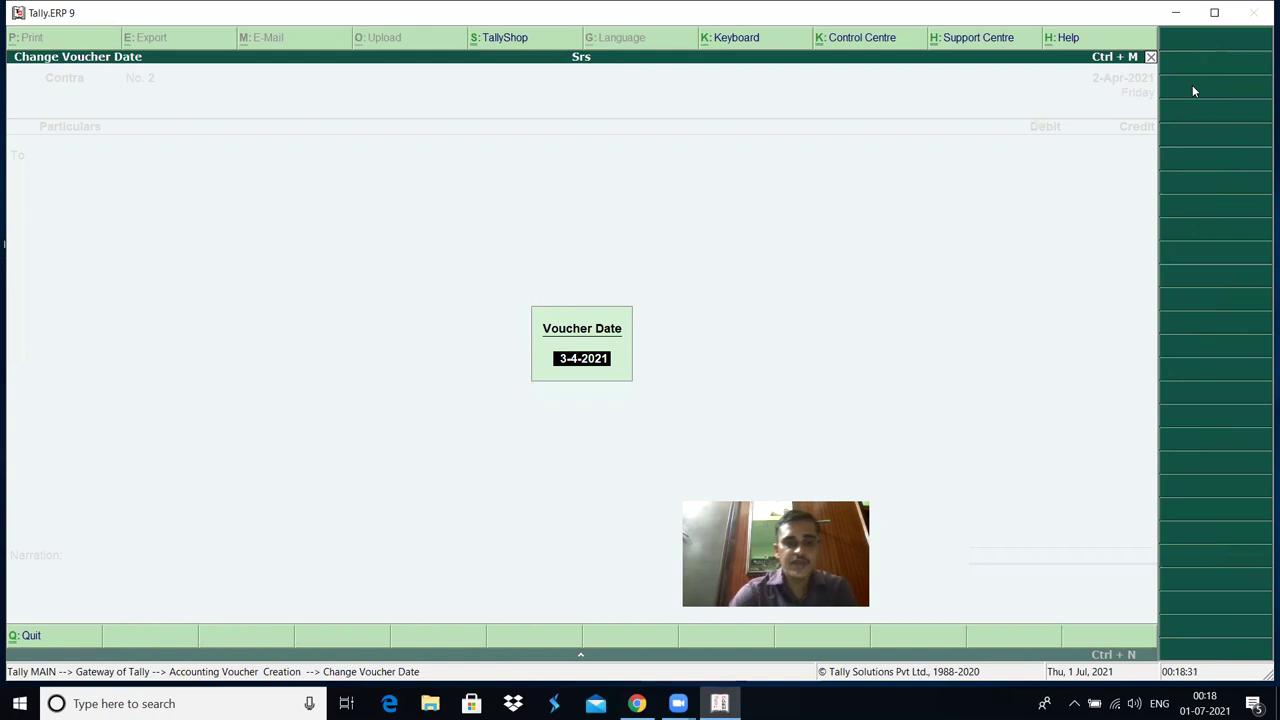
{"action": "type", "text": "-"}
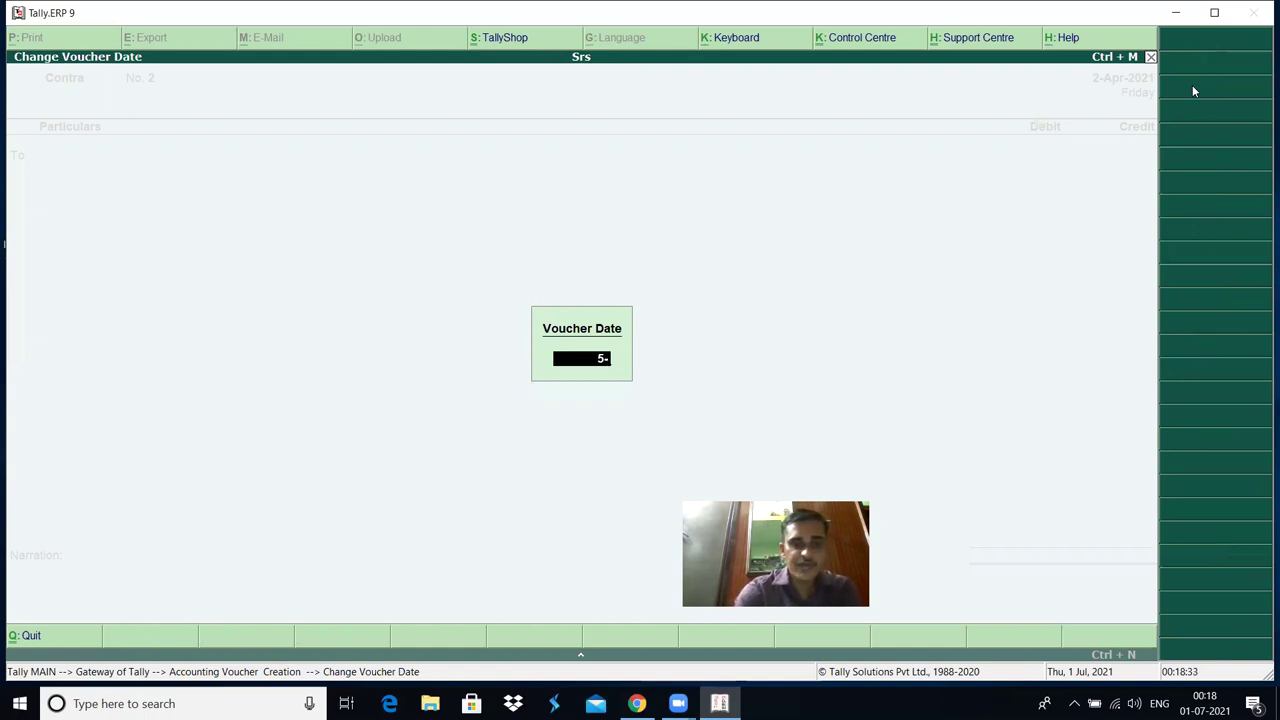
{"action": "type", "text": "4-2021"}
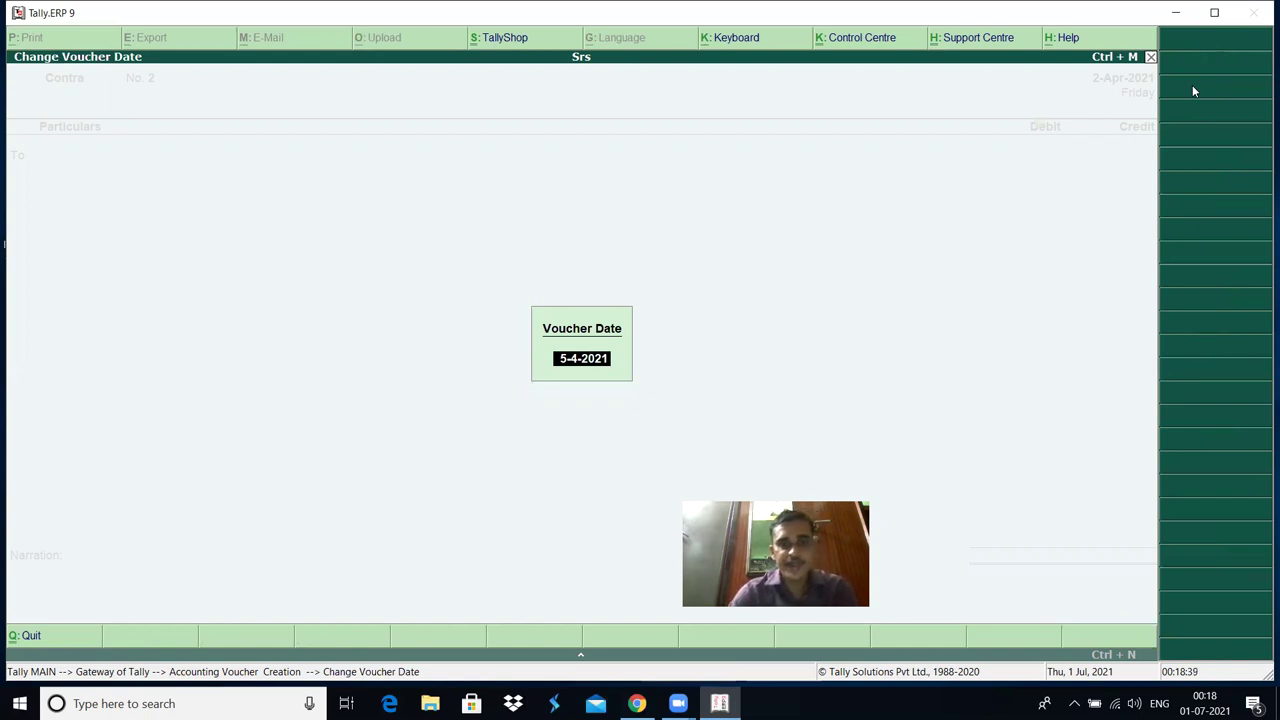
{"action": "key", "text": "BackSpace"}
{"action": "key", "text": "BackSpace"}
{"action": "key", "text": "BackSpace"}
{"action": "key", "text": "BackSpace"}
{"action": "key", "text": "BackSpace"}
{"action": "key", "text": "BackSpace"}
{"action": "key", "text": "BackSpace"}
{"action": "key", "text": "BackSpace"}
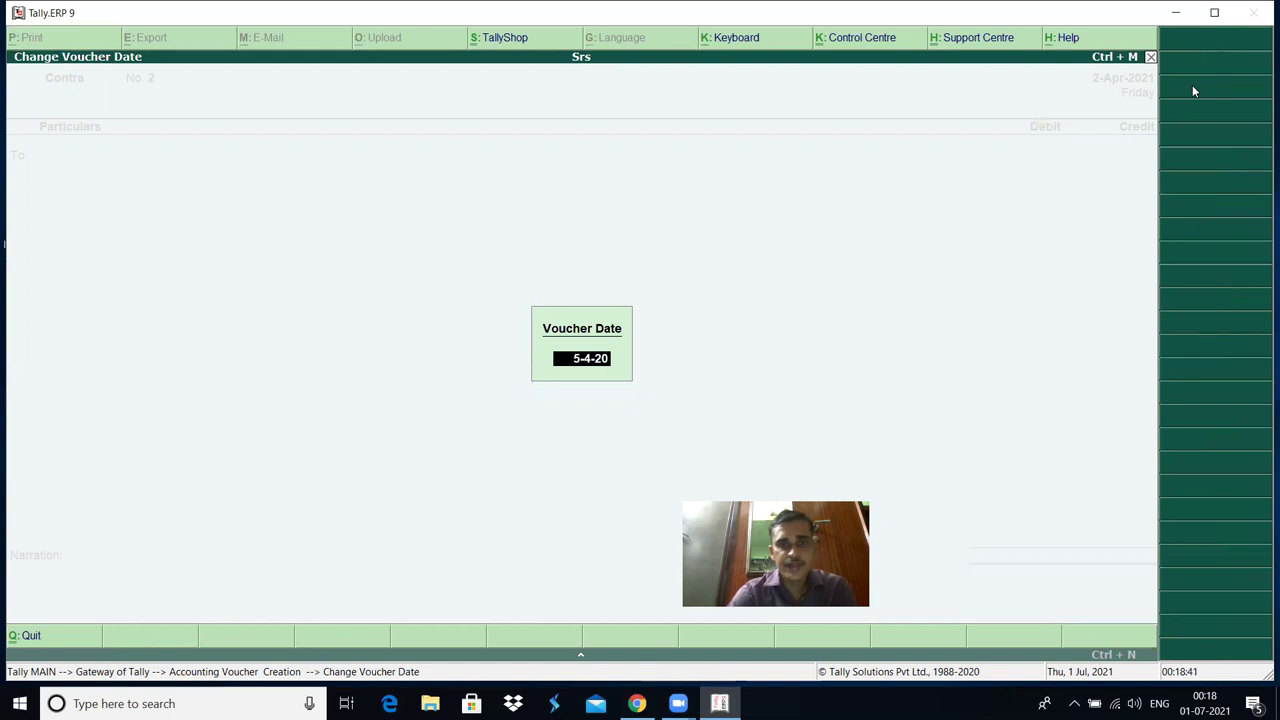
{"action": "type", "text": "3-4-2"}
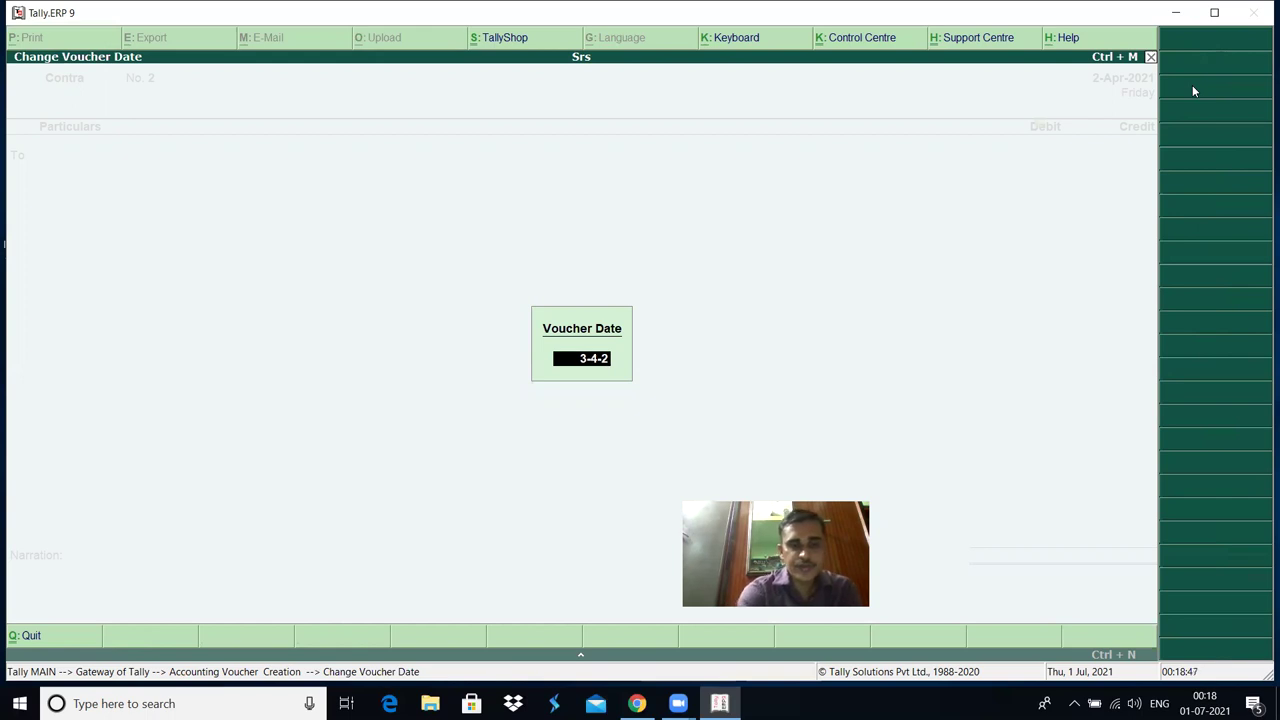
{"action": "type", "text": "021"}
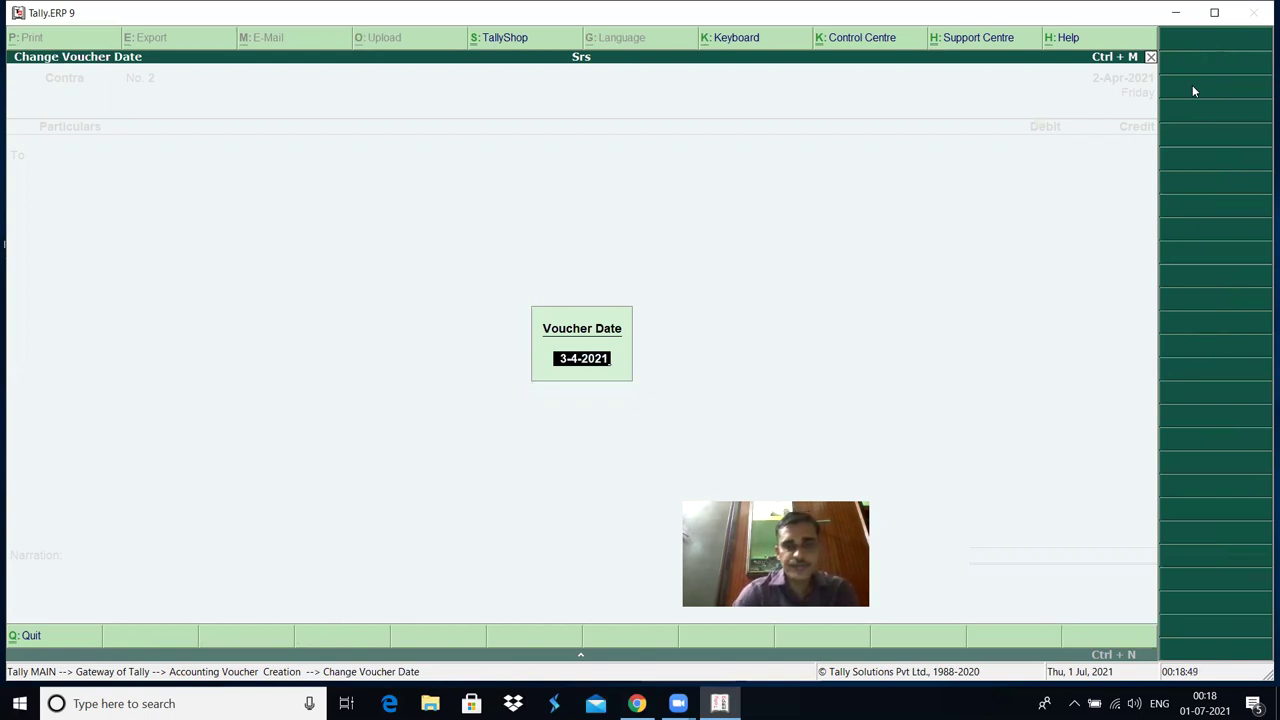
{"action": "key", "text": "BackSpace"}
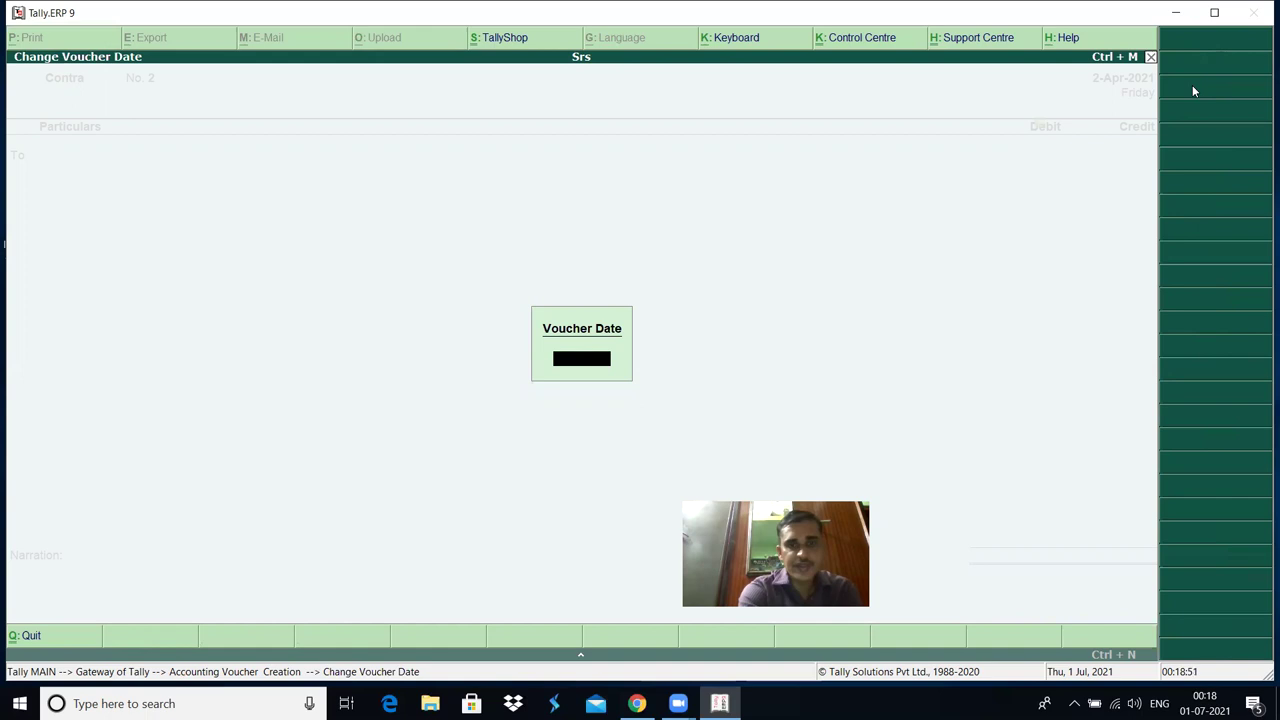
{"action": "key", "text": "Escape"}
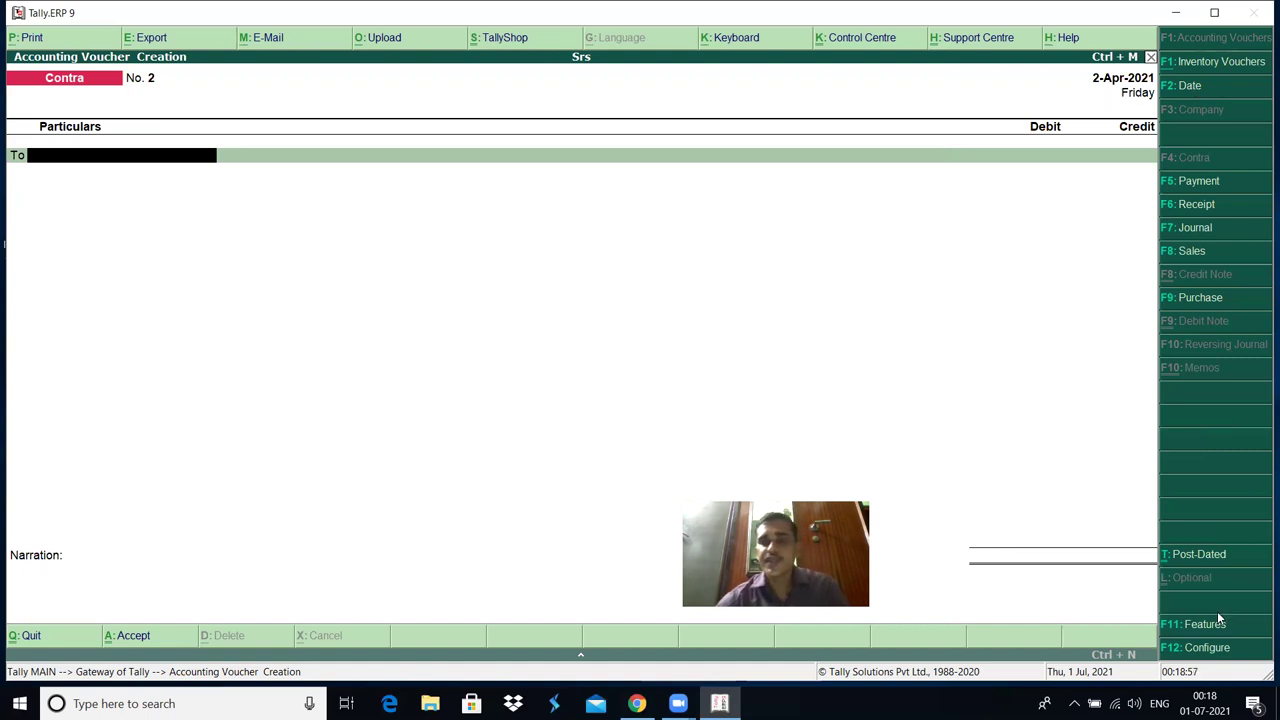
Open a new purchase entry in voucher mode, leaving the supplier invoice number and date blank.
{"action": "left_click", "coordinate": [1221, 300]}
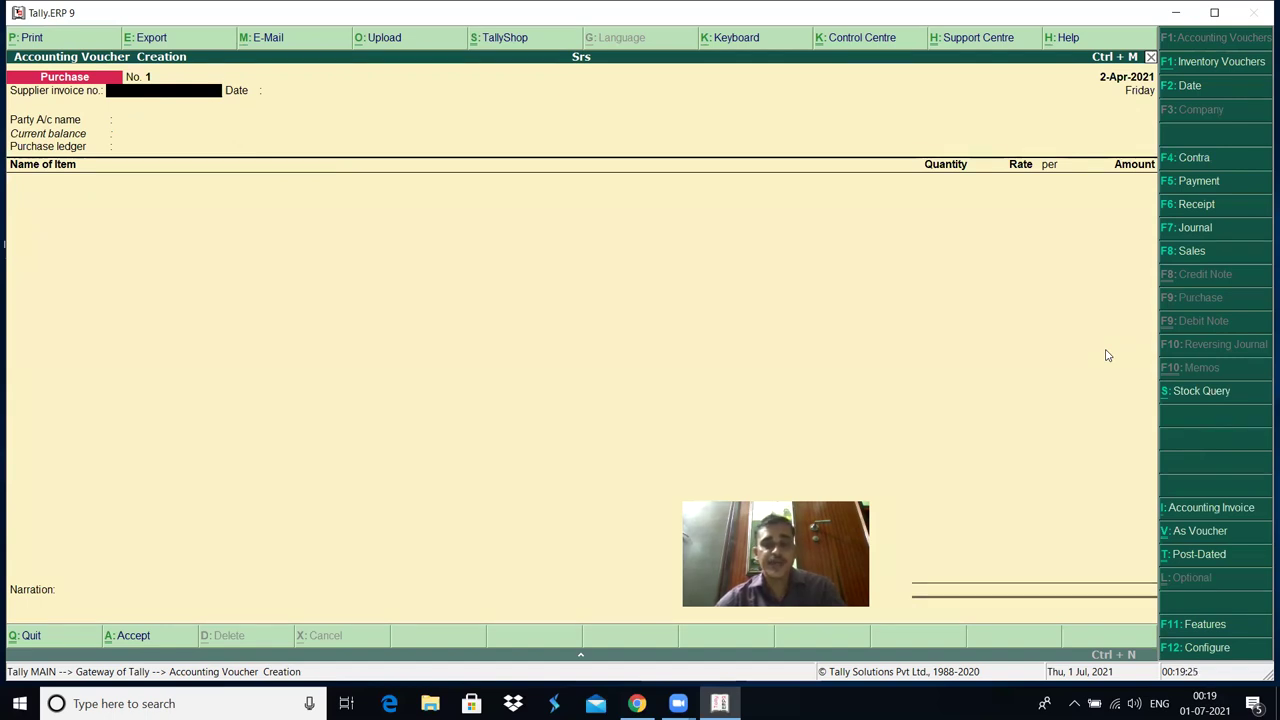
{"action": "left_click", "coordinate": [1200, 531]}
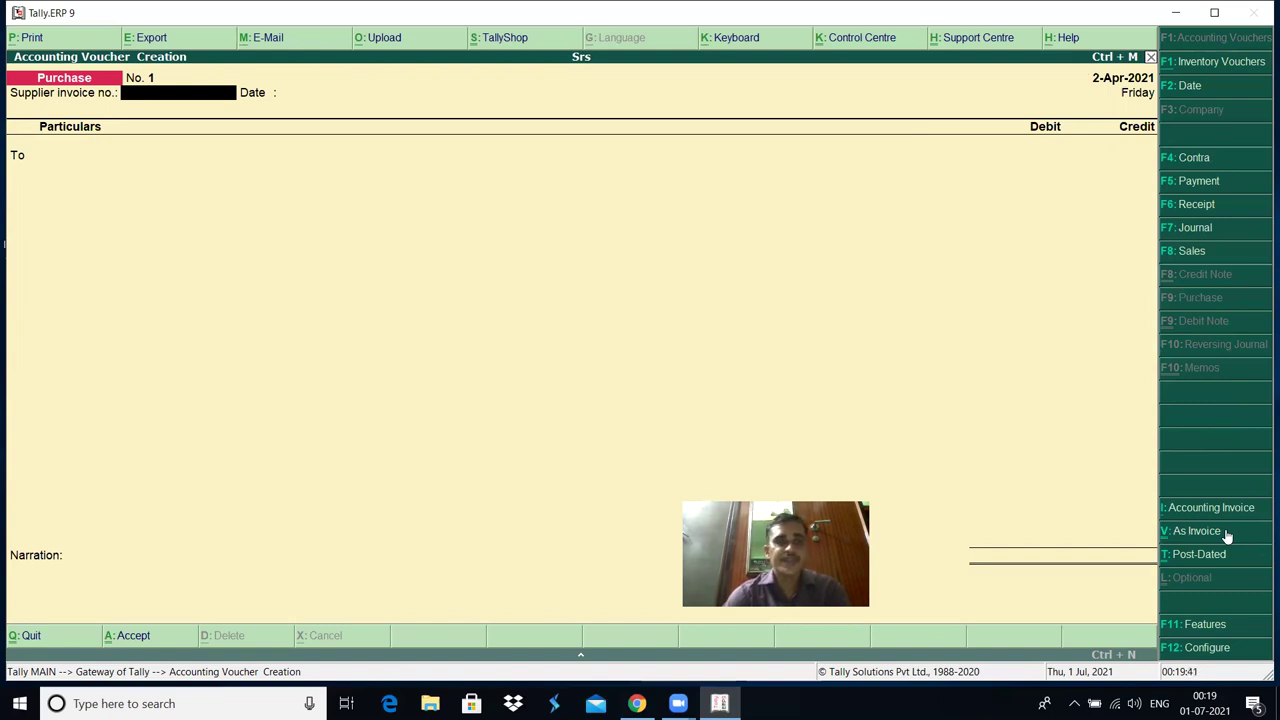
{"action": "key", "text": "Return"}
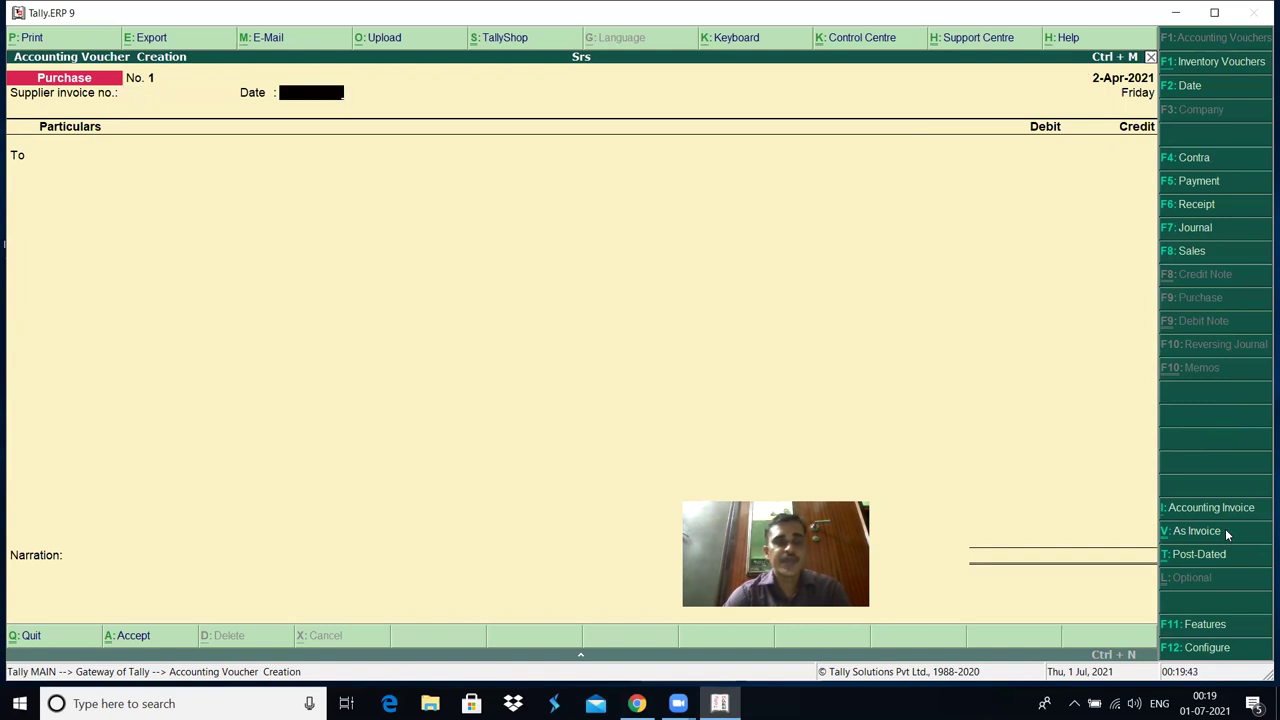
{"action": "key", "text": "Return"}
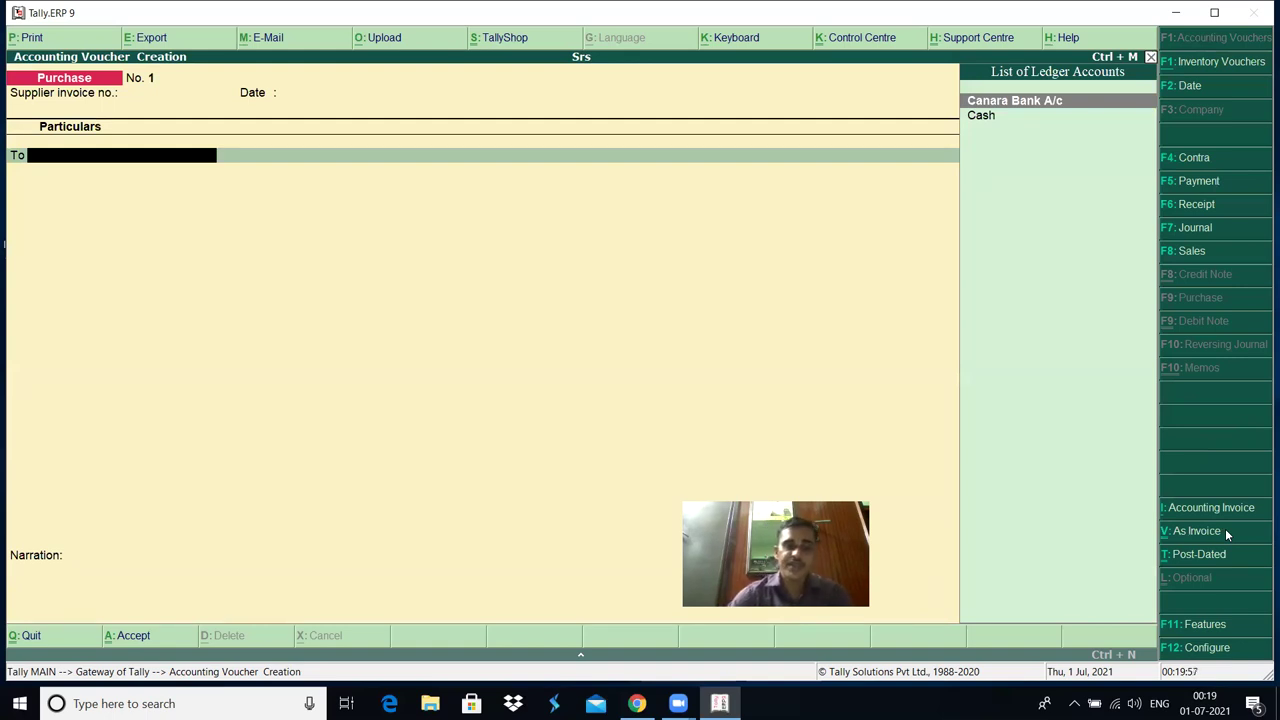
Start a new ledger from the credit line, name it ABC Suppliers and leave the alias blank.
{"action": "key", "text": "alt+c"}
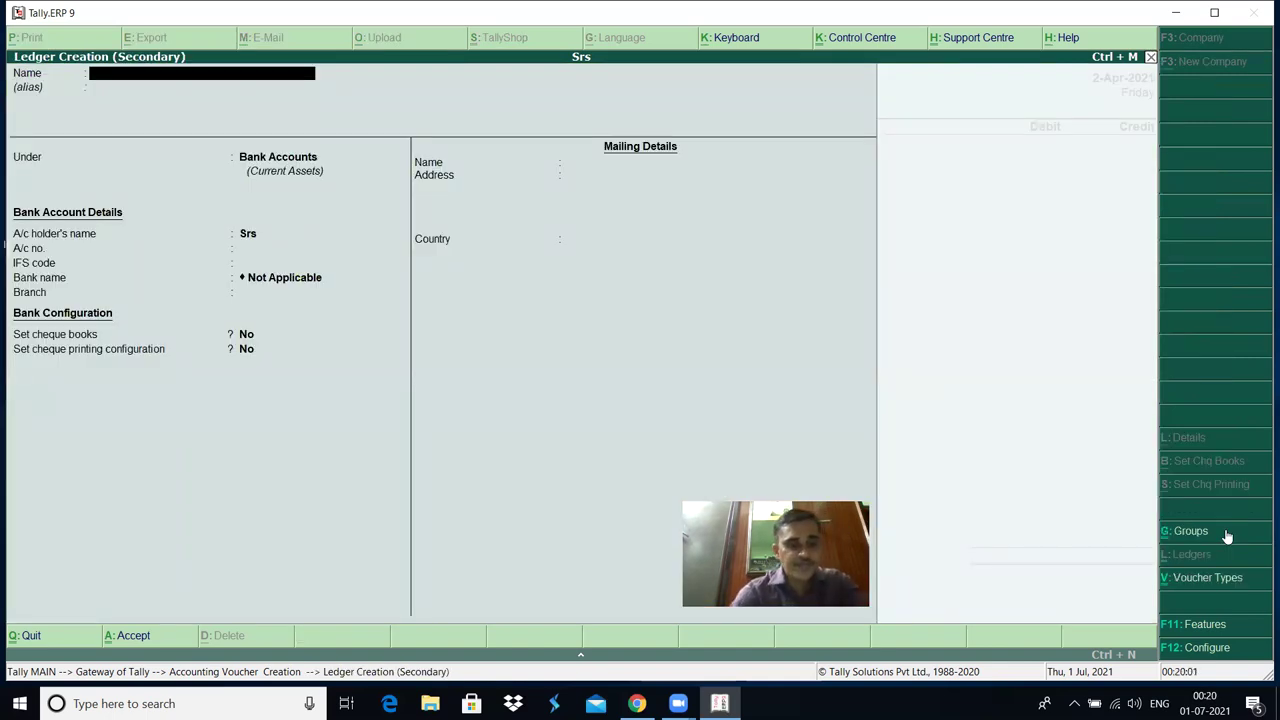
{"action": "type", "text": "ABC"}
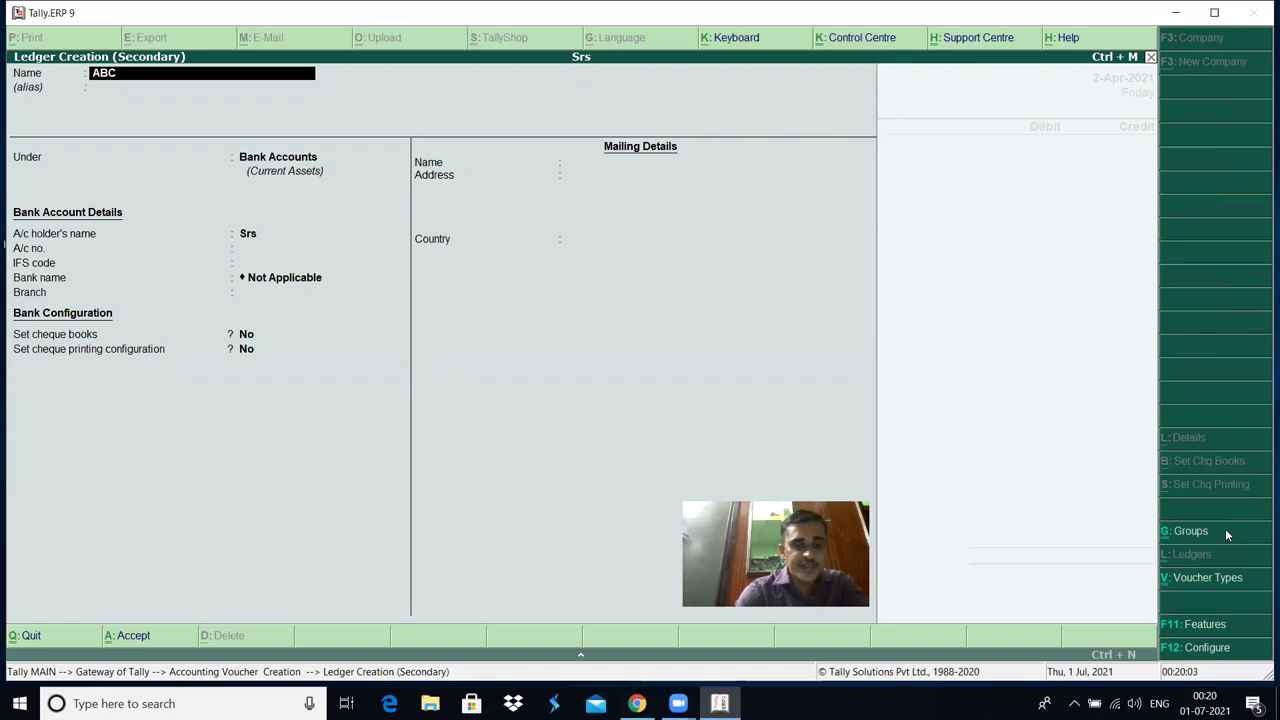
{"action": "type", "text": " Su"}
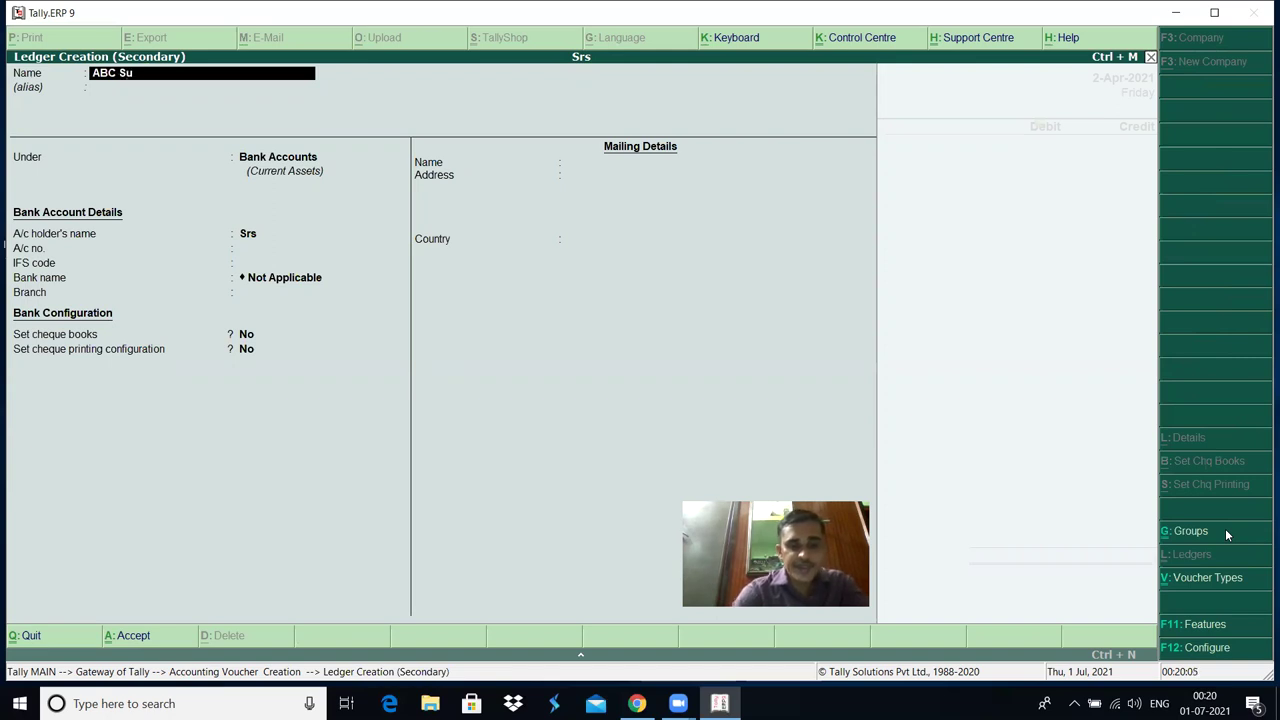
{"action": "type", "text": "ppliers"}
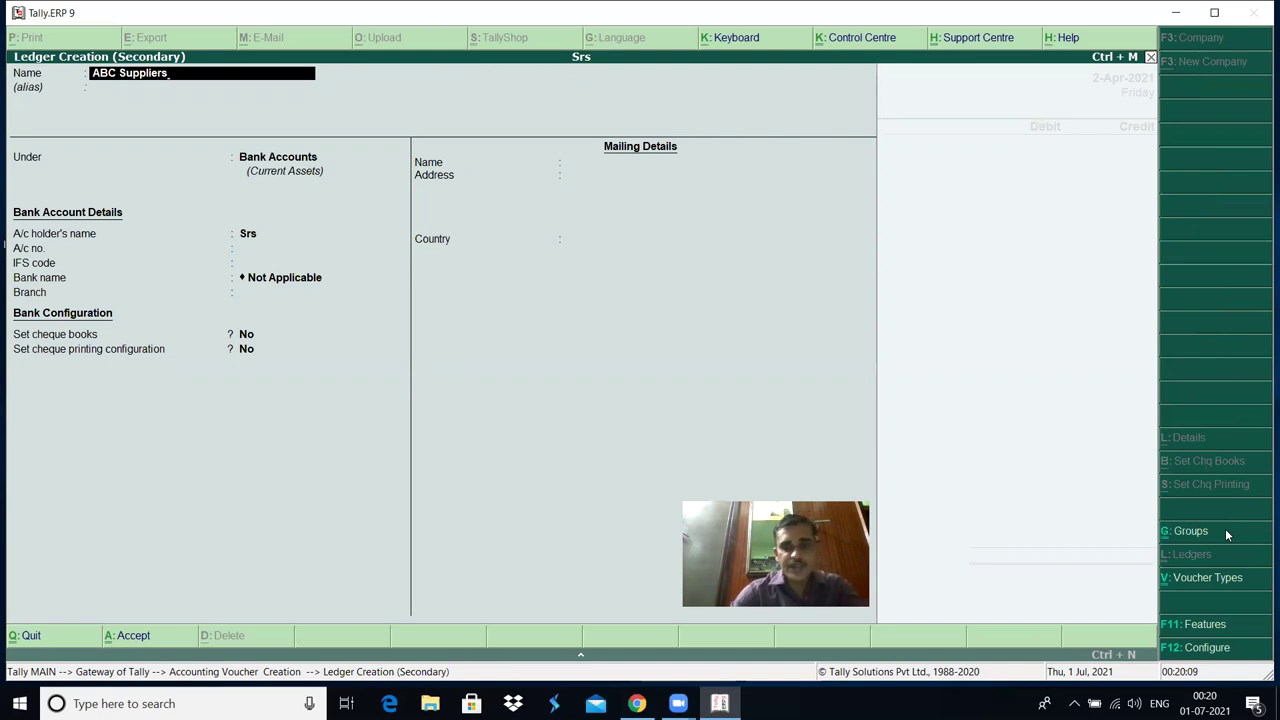
{"action": "key", "text": "Return"}
{"action": "key", "text": "Return"}
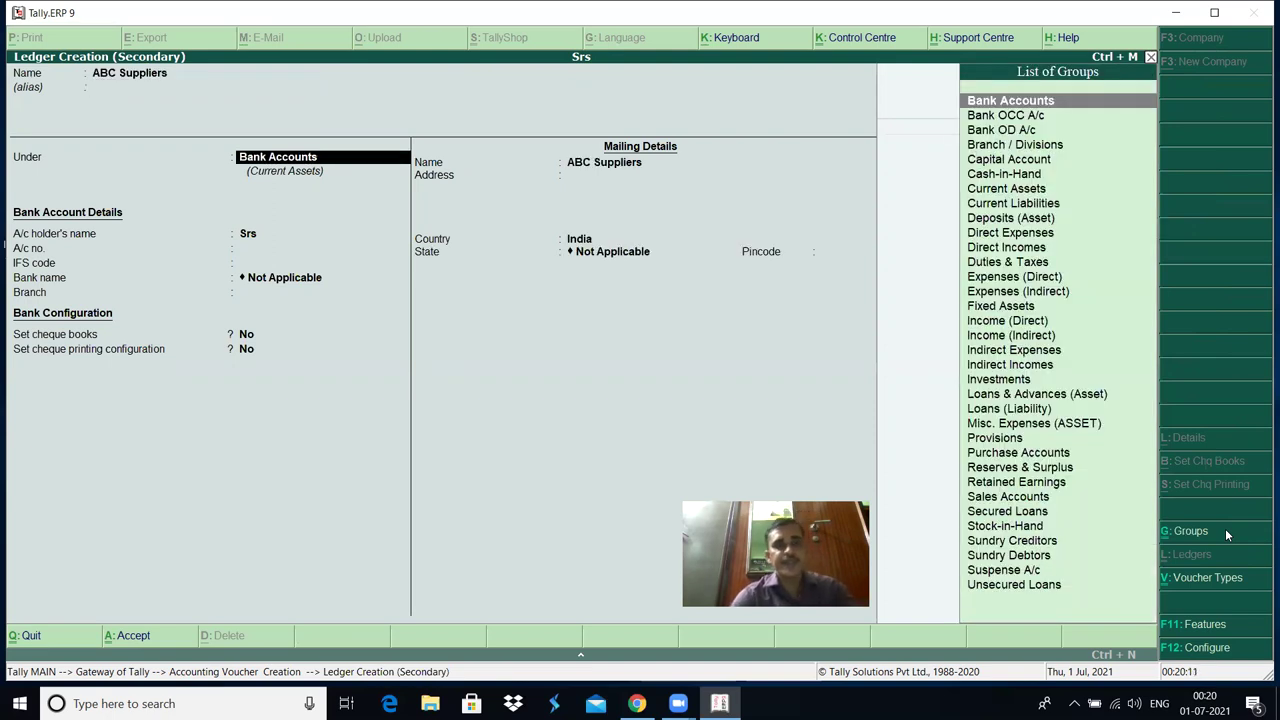
Place the ABC Suppliers ledger under the Sundry Creditors group.
{"action": "type", "text": "S"}
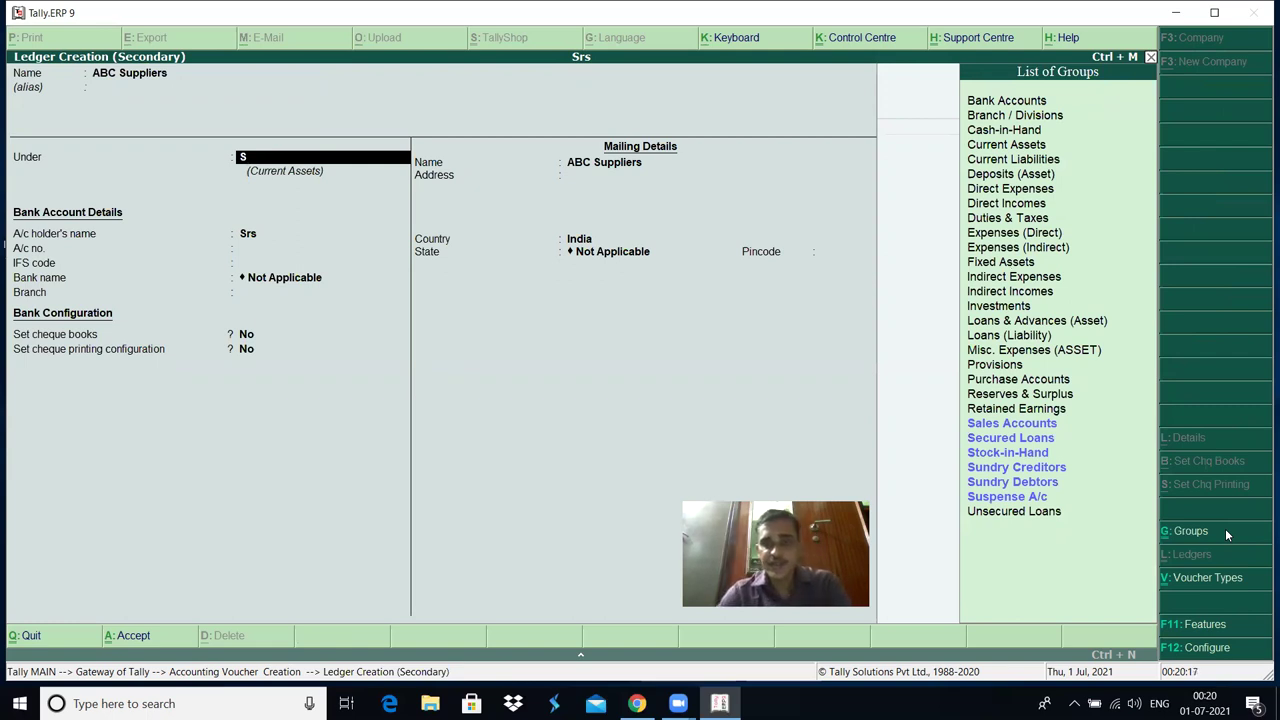
{"action": "key", "text": "Down"}
{"action": "key", "text": "Down"}
{"action": "key", "text": "Down"}
{"action": "key", "text": "Down"}
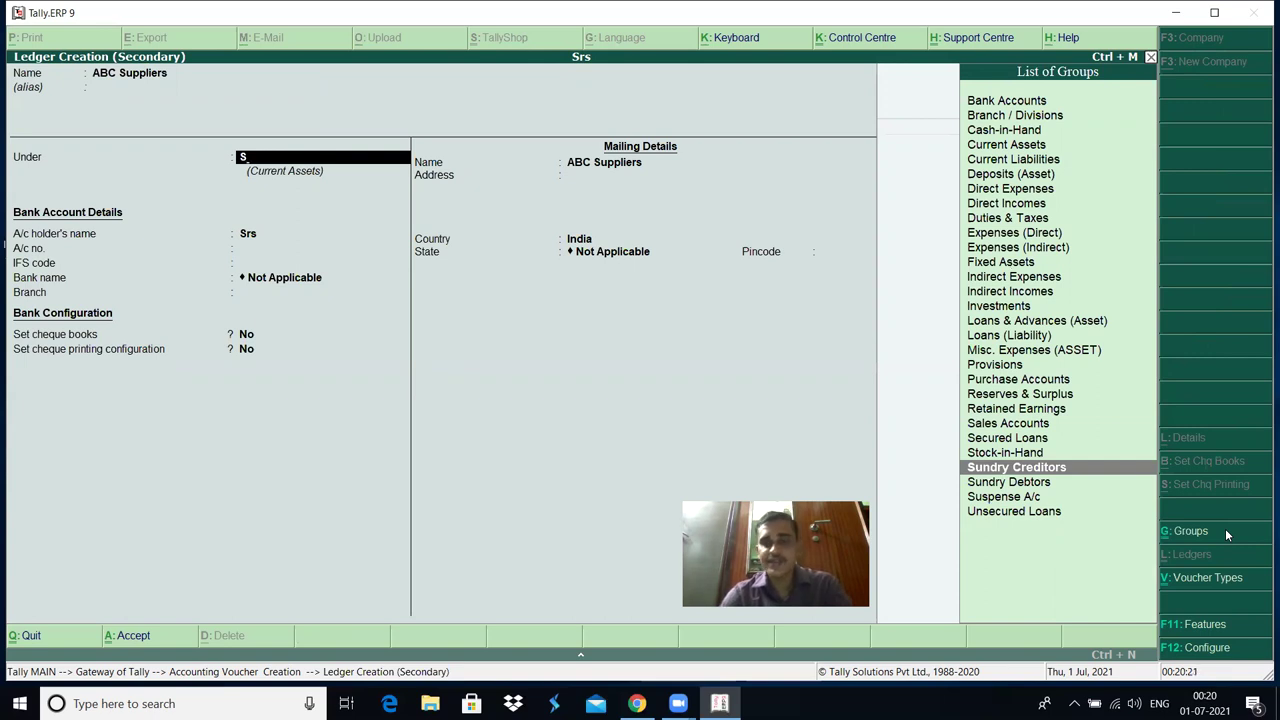
{"action": "key", "text": "Return"}
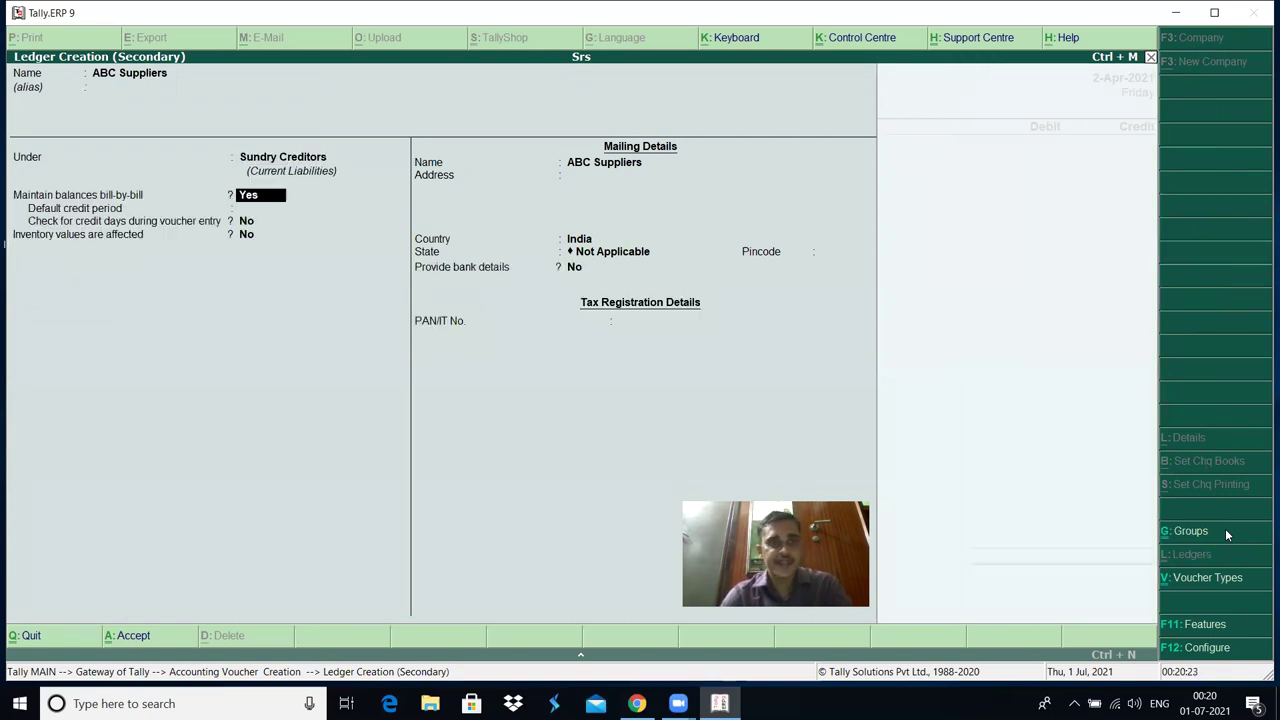
Keep the default bill-by-bill, mailing, bank and tax details for the ABC Suppliers ledger and save it.
{"action": "key", "text": "Return"}
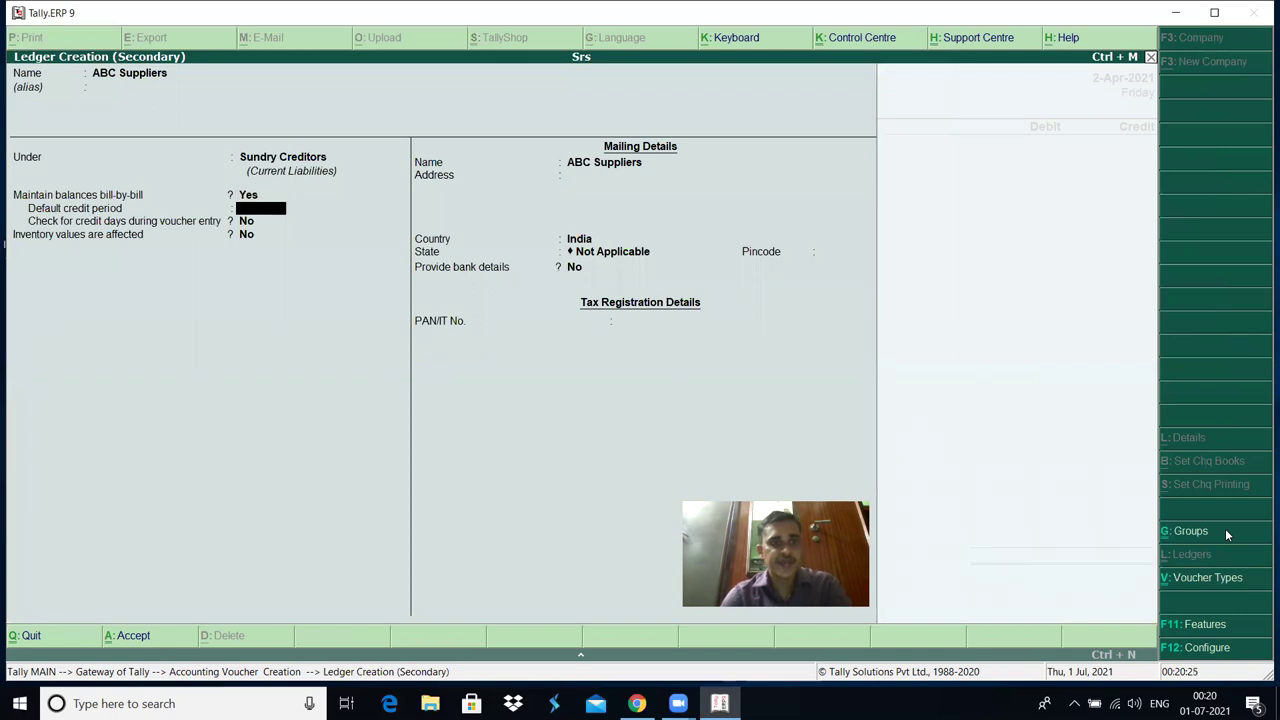
{"action": "key", "text": "Return"}
{"action": "key", "text": "Return"}
{"action": "key", "text": "Return"}
{"action": "key", "text": "Return"}
{"action": "key", "text": "Return"}
{"action": "key", "text": "Return"}
{"action": "key", "text": "Return"}
{"action": "key", "text": "Return"}
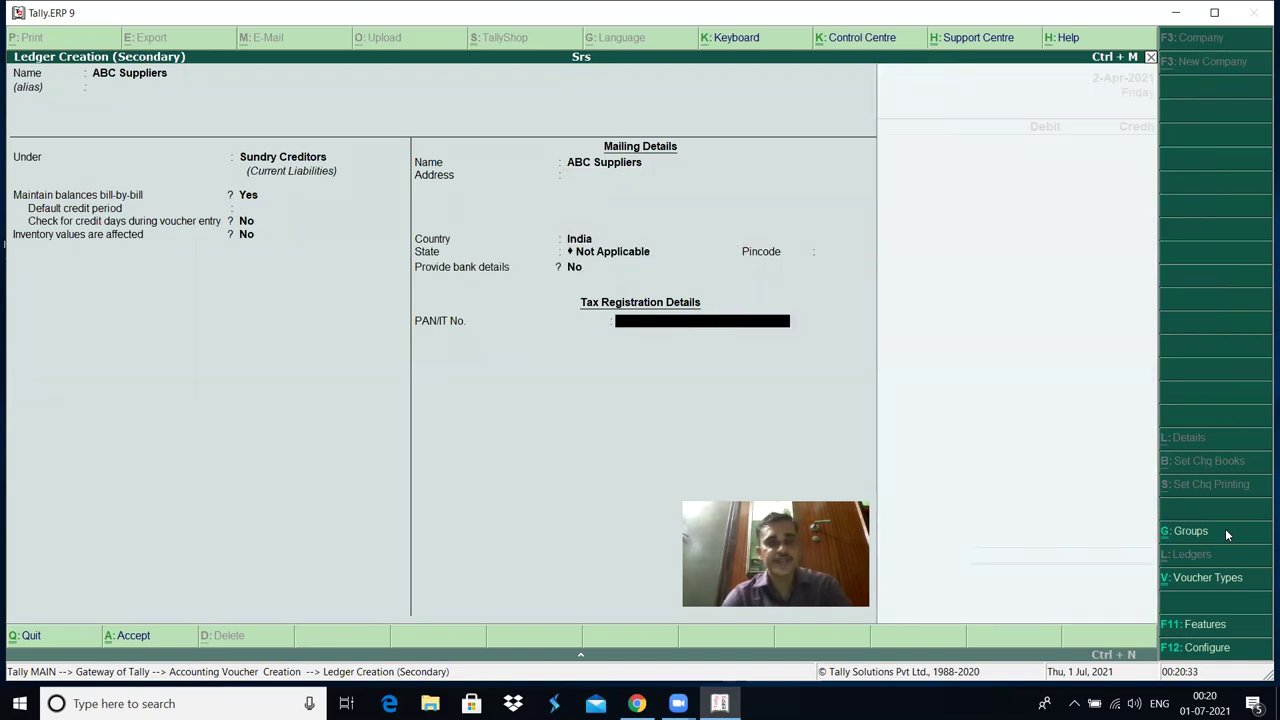
{"action": "key", "text": "Return"}
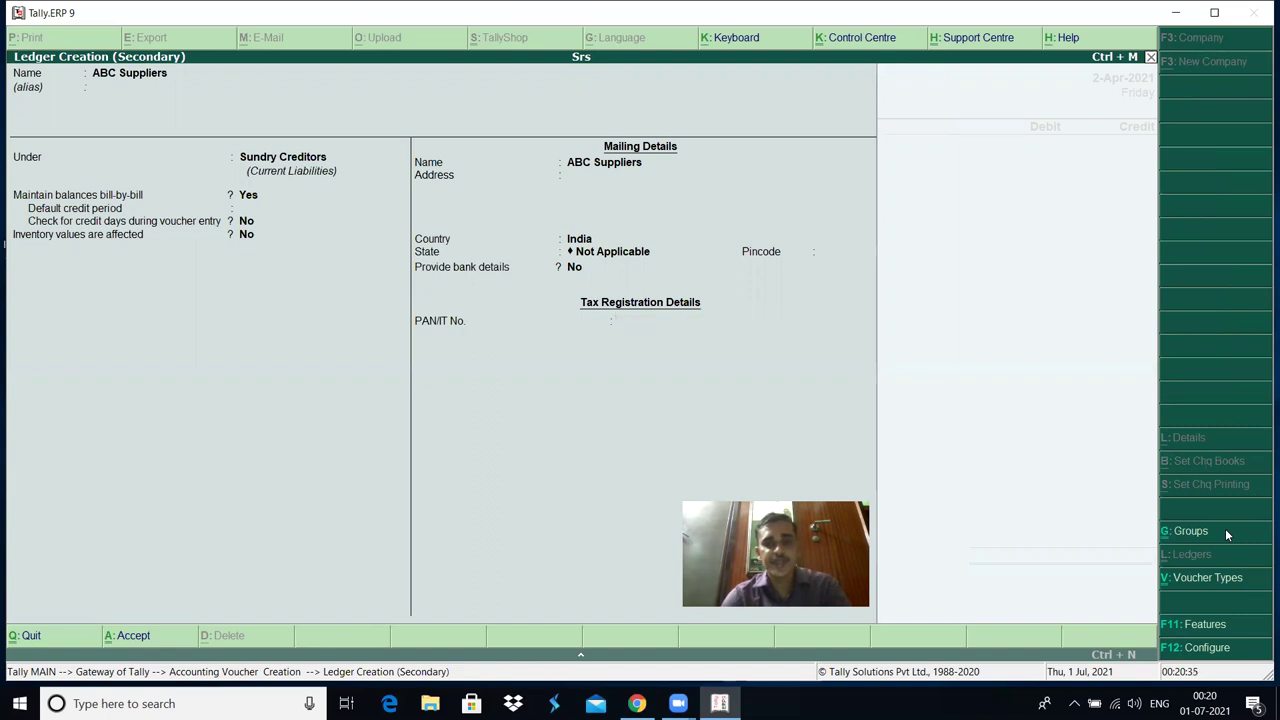
{"action": "key", "text": "Return"}
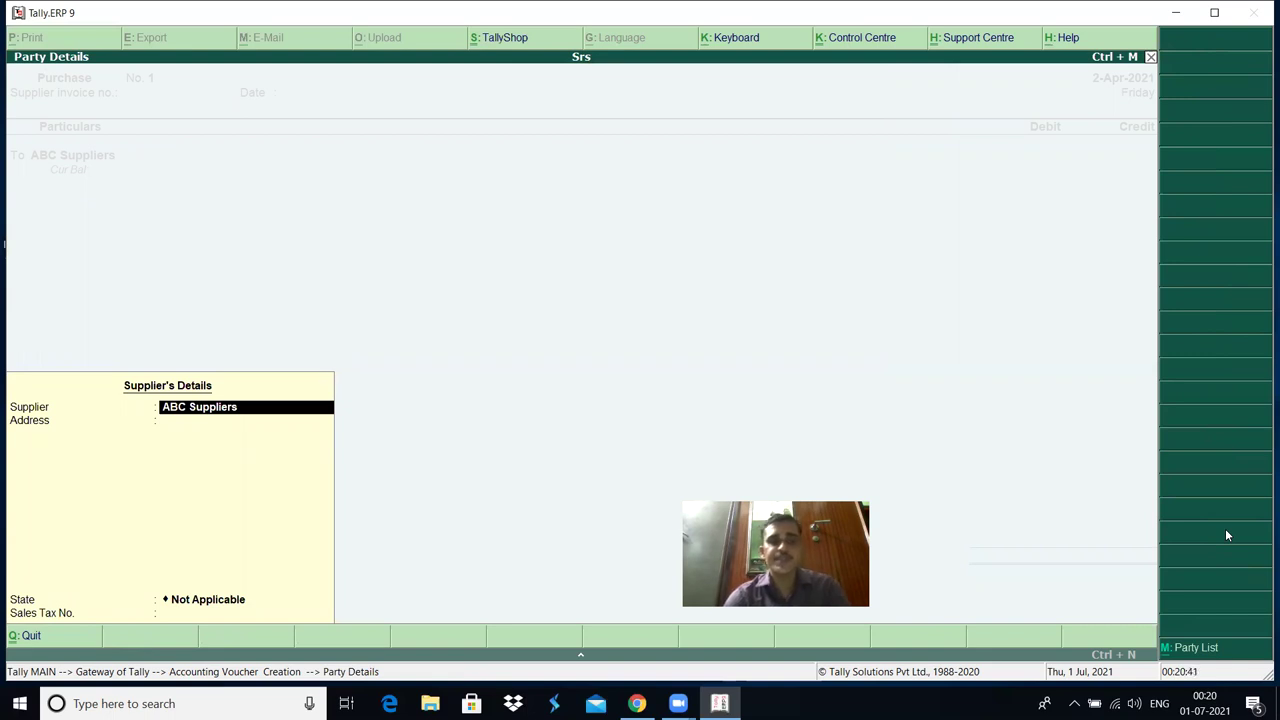
Accept the supplier's details for ABC Suppliers with state Not Applicable and an empty sales tax number.
{"action": "key", "text": "Return"}
{"action": "key", "text": "Return"}
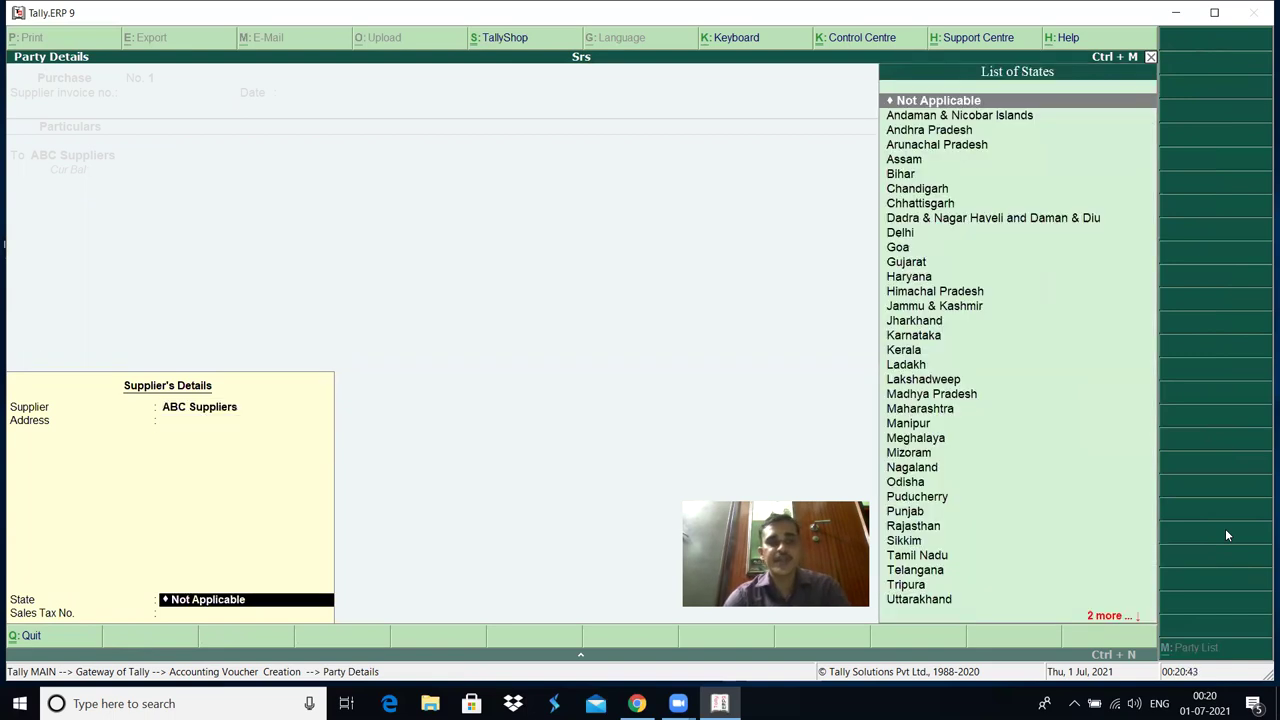
{"action": "key", "text": "Return"}
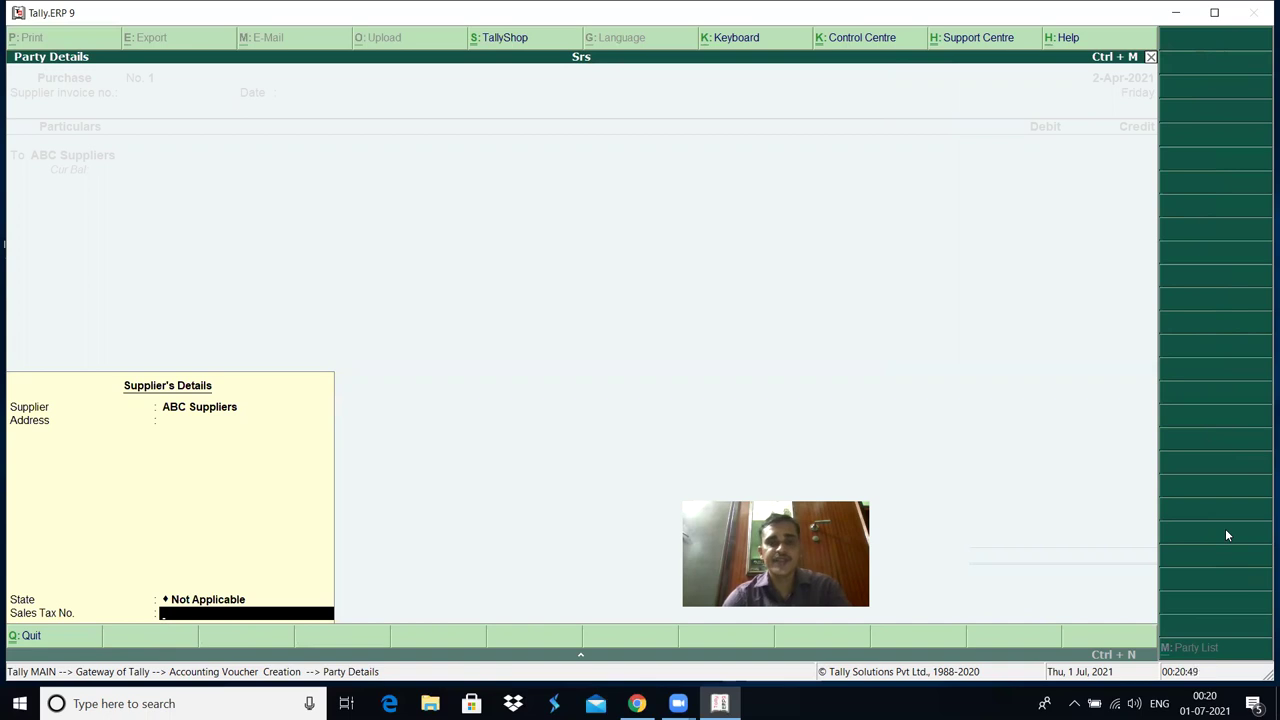
{"action": "key", "text": "Return"}
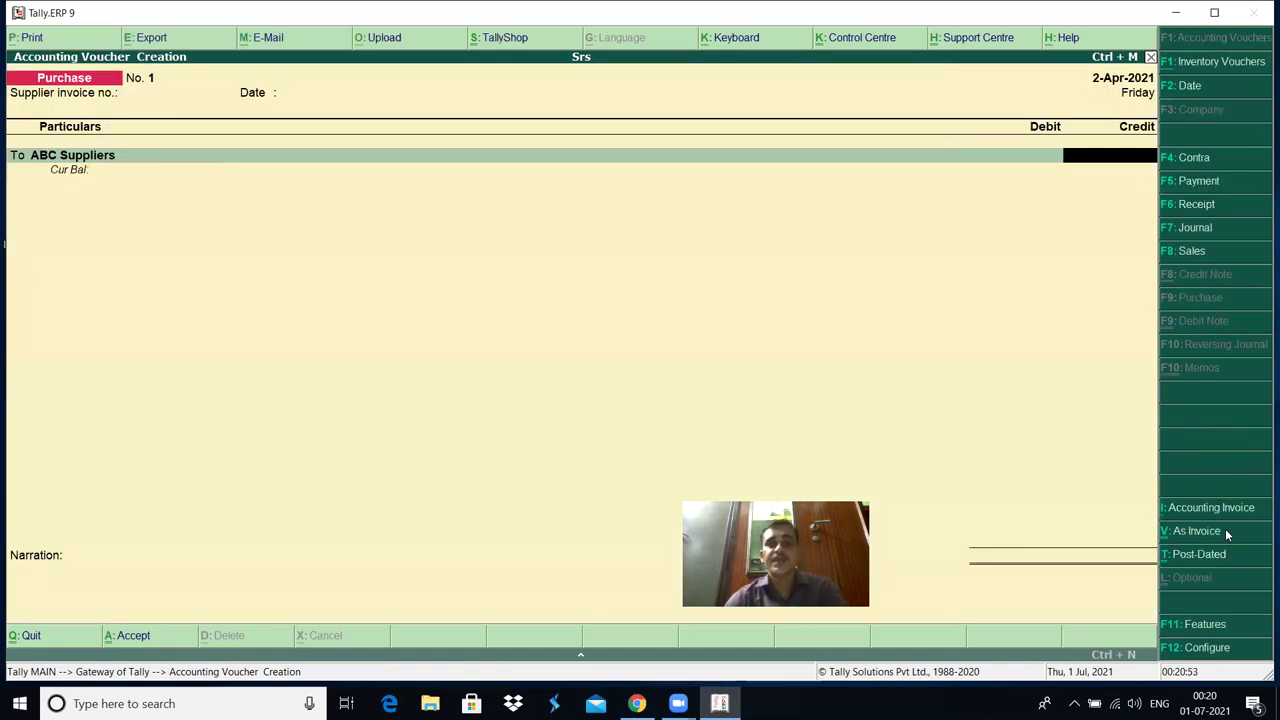
Credit ABC Suppliers with 15,000.00 and allocate the whole amount as On Account in the bill-wise details.
{"action": "type", "text": "15000"}
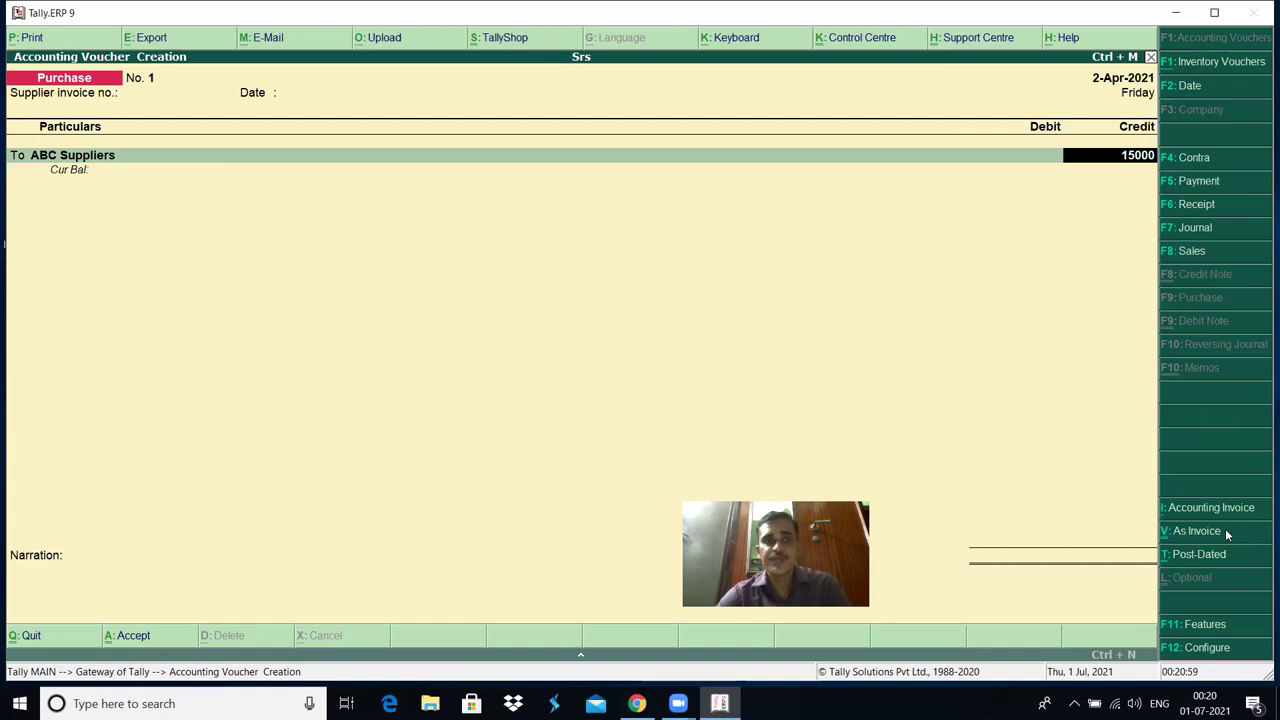
{"action": "key", "text": "Return"}
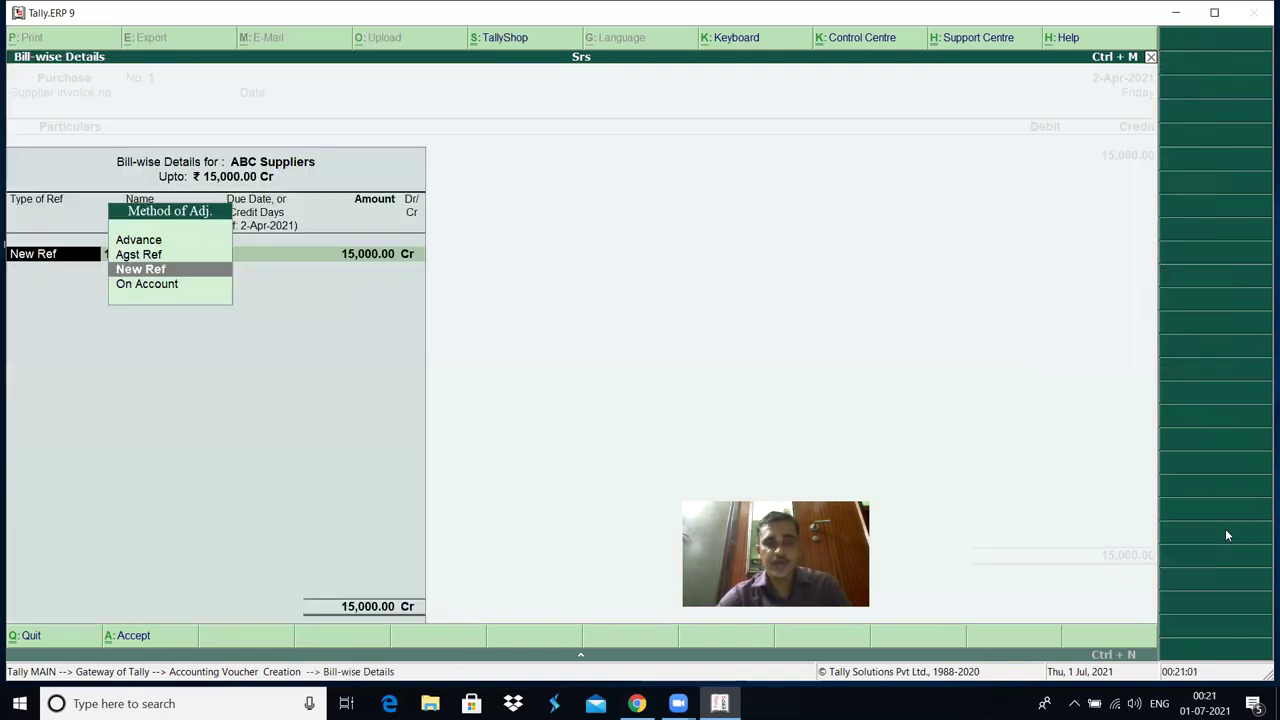
{"action": "key", "text": "Down"}
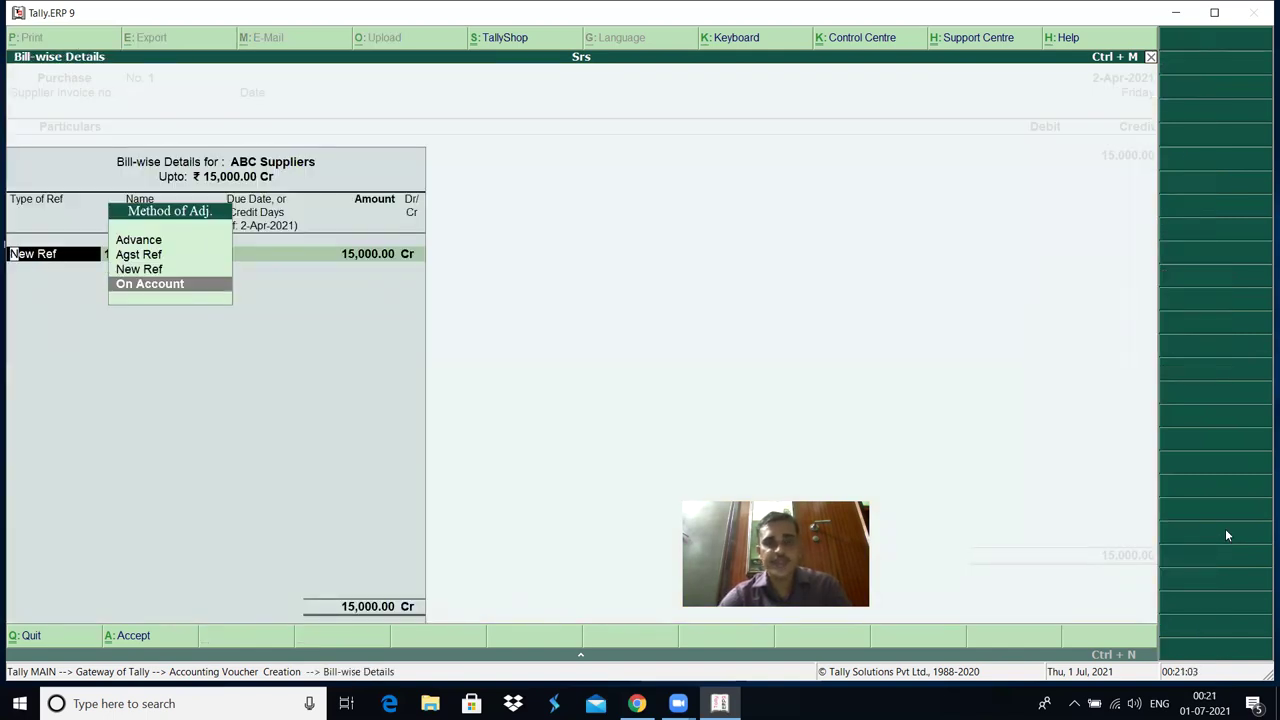
{"action": "key", "text": "Return"}
{"action": "key", "text": "Return"}
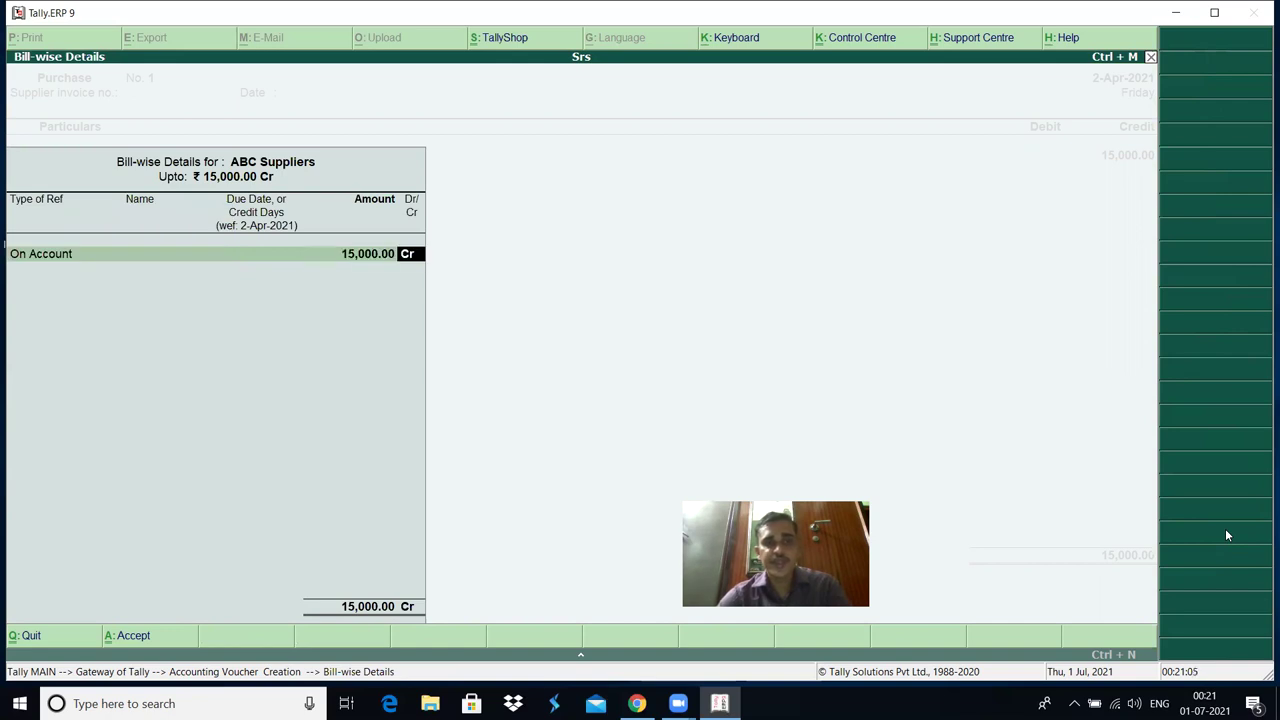
{"action": "key", "text": "Return"}
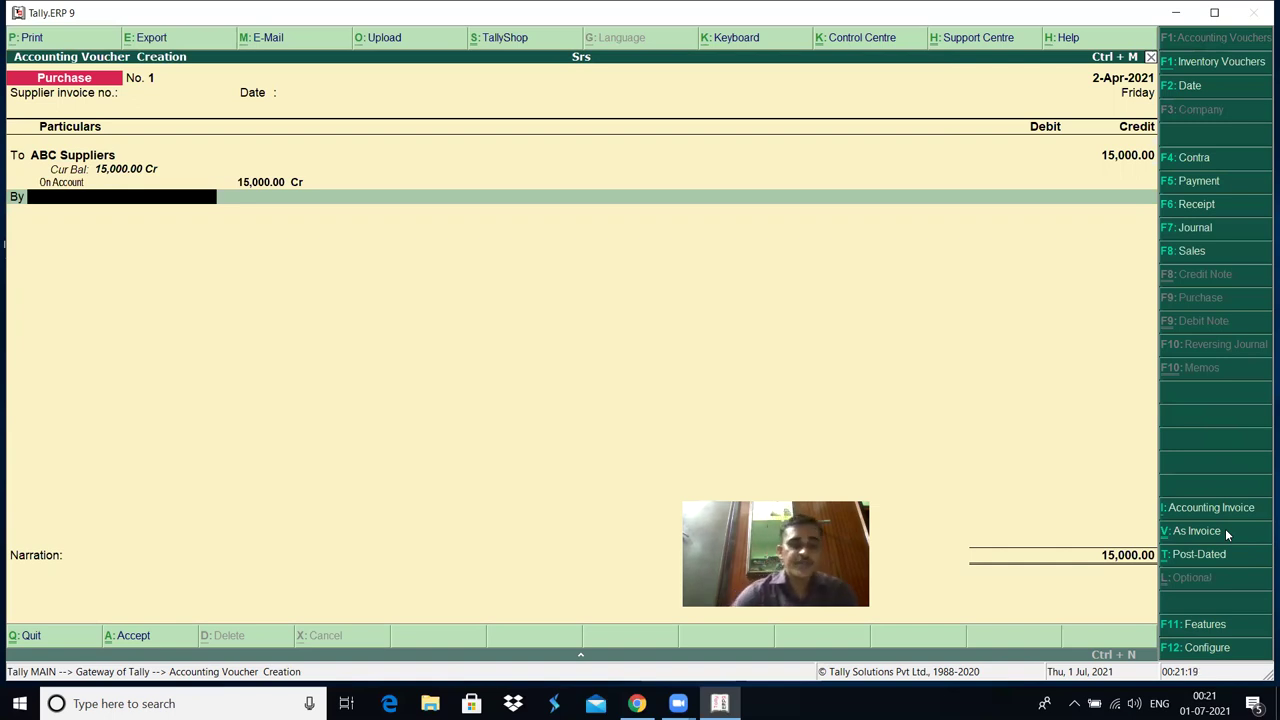
Start a new ledger from the debit line, name it Purchase A/c and leave the alias blank.
{"action": "key", "text": "alt+c"}
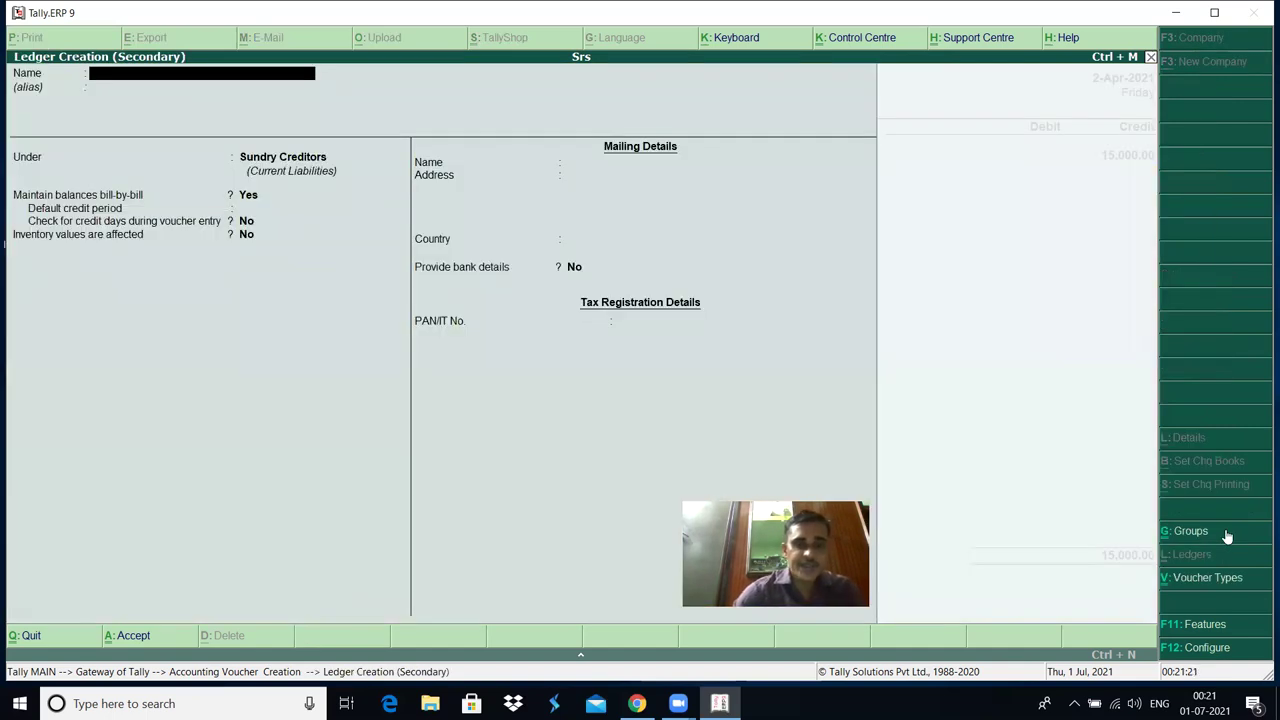
{"action": "type", "text": "Pu"}
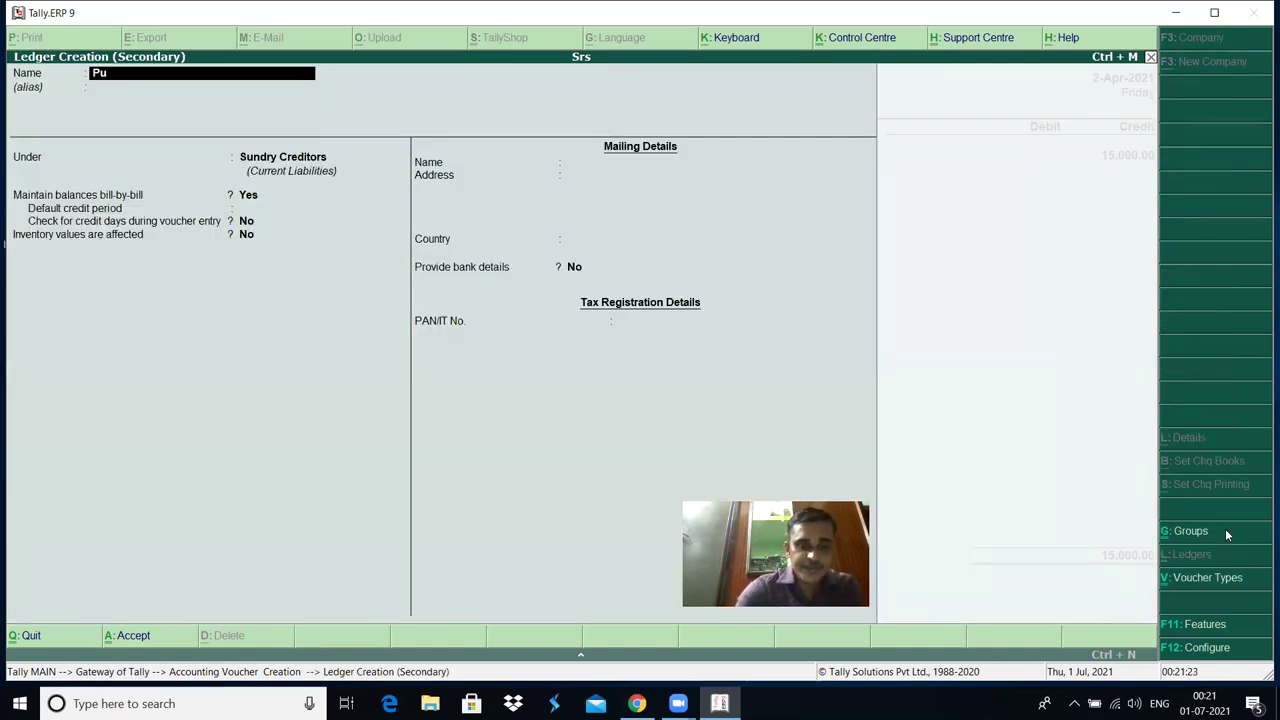
{"action": "type", "text": "rcha"}
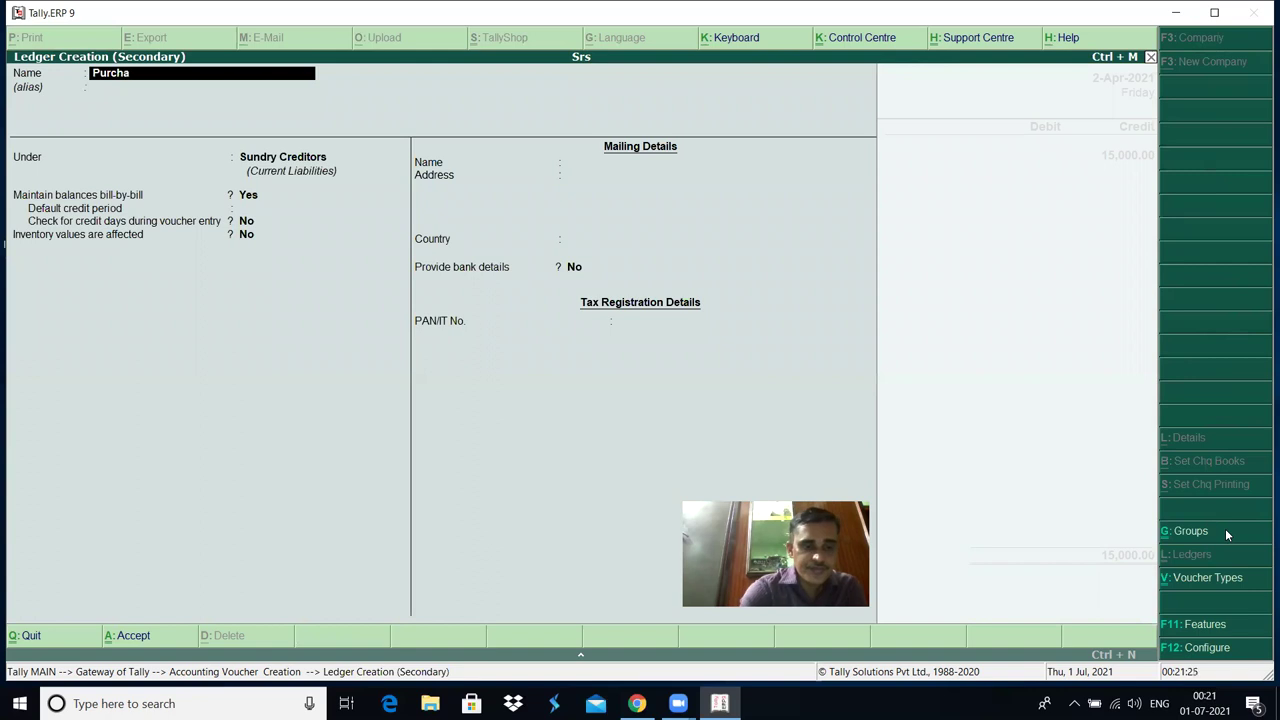
{"action": "type", "text": "se A/c"}
{"action": "key", "text": "Return"}
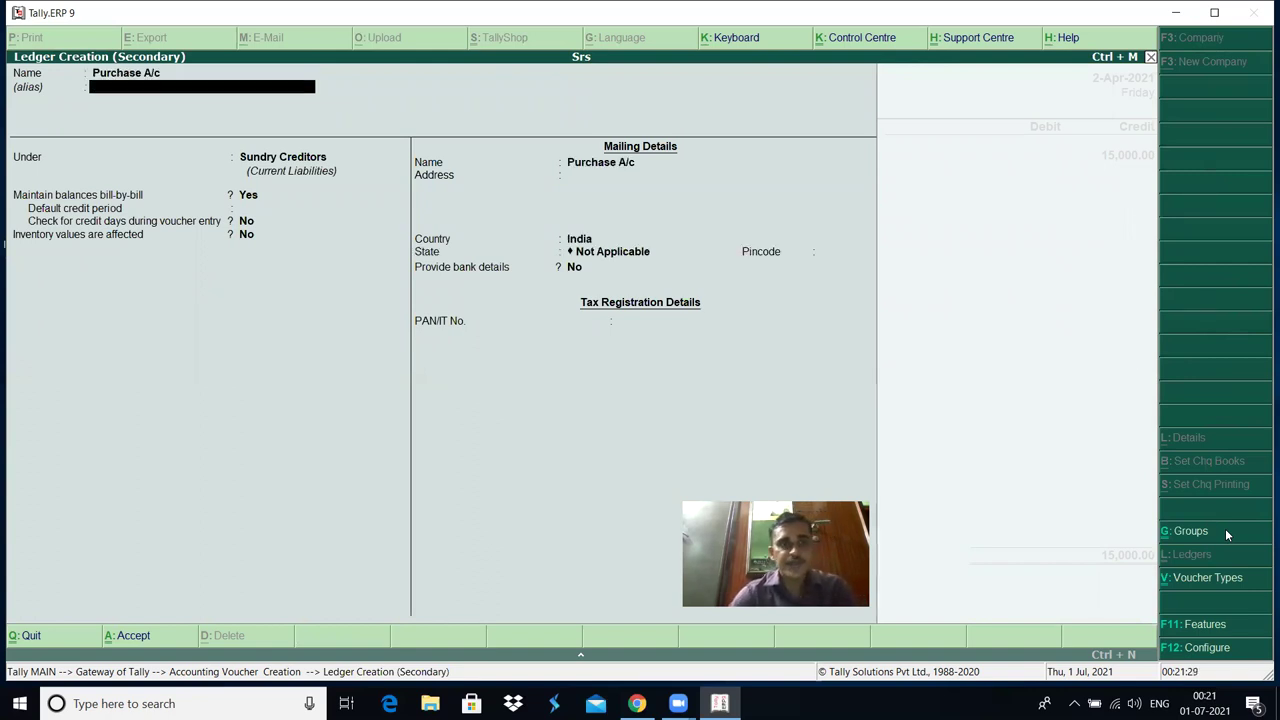
{"action": "key", "text": "Return"}
Place the Purchase A/c ledger under the Purchase Accounts group.
{"action": "type", "text": "P"}
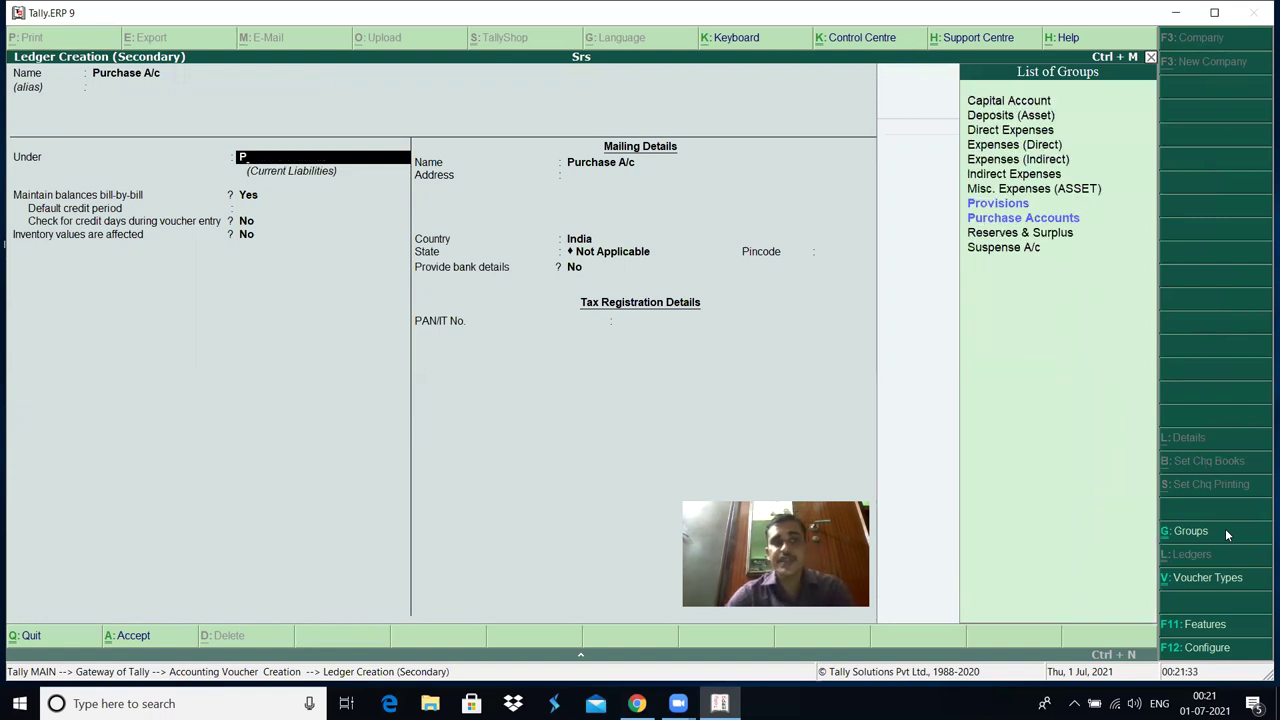
{"action": "type", "text": "u"}
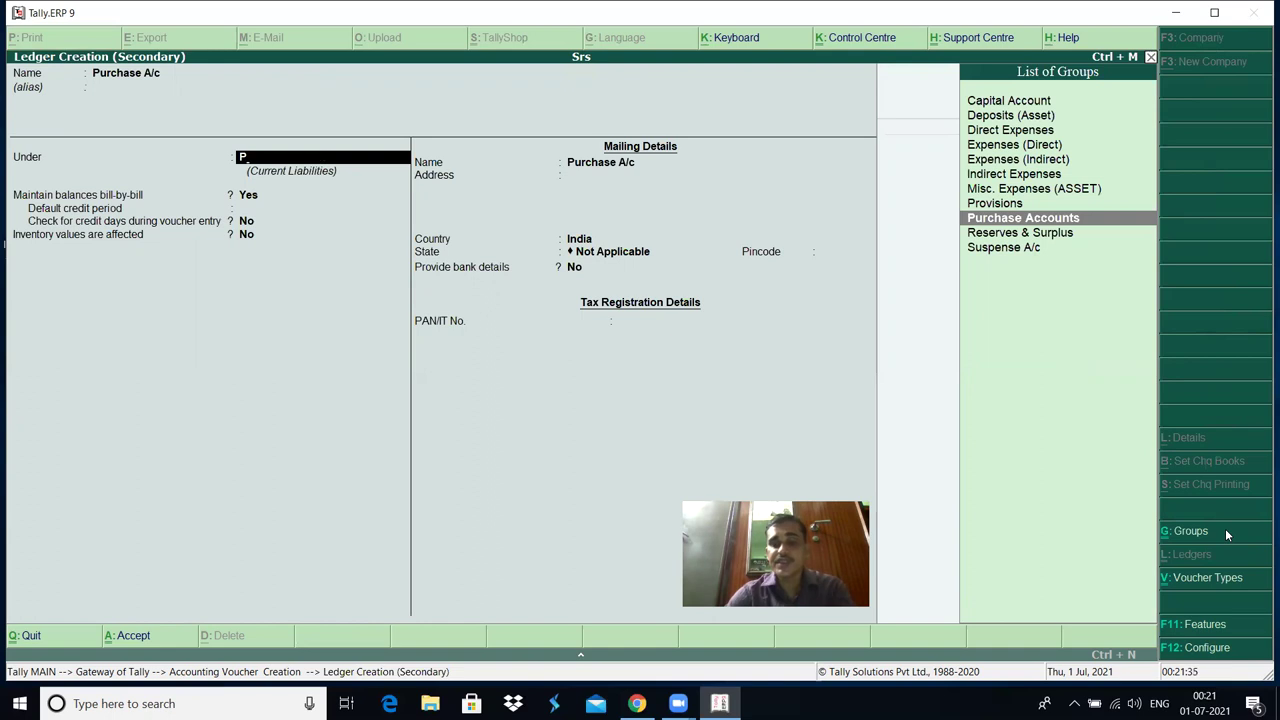
{"action": "key", "text": "Return"}
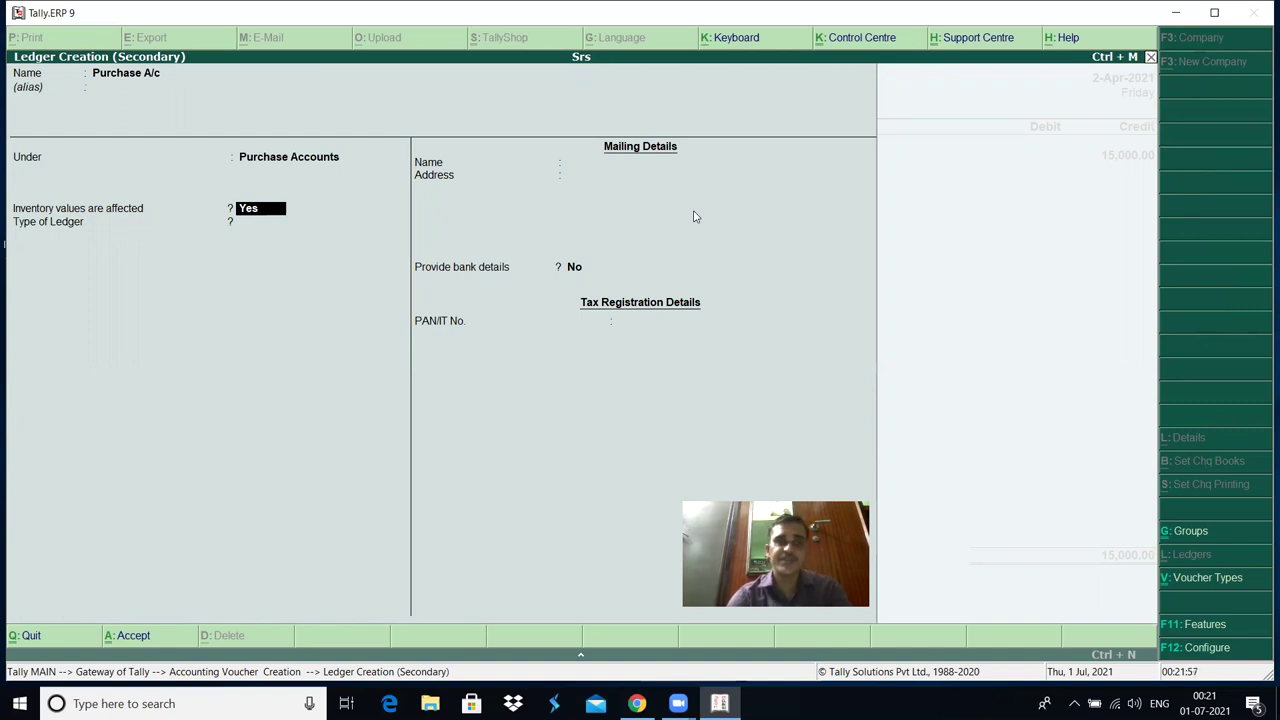
Save the Purchase A/c ledger with inventory values affected Yes, ledger type Not Applicable and bank details No.
{"action": "key", "text": "Return"}
{"action": "key", "text": "Return"}
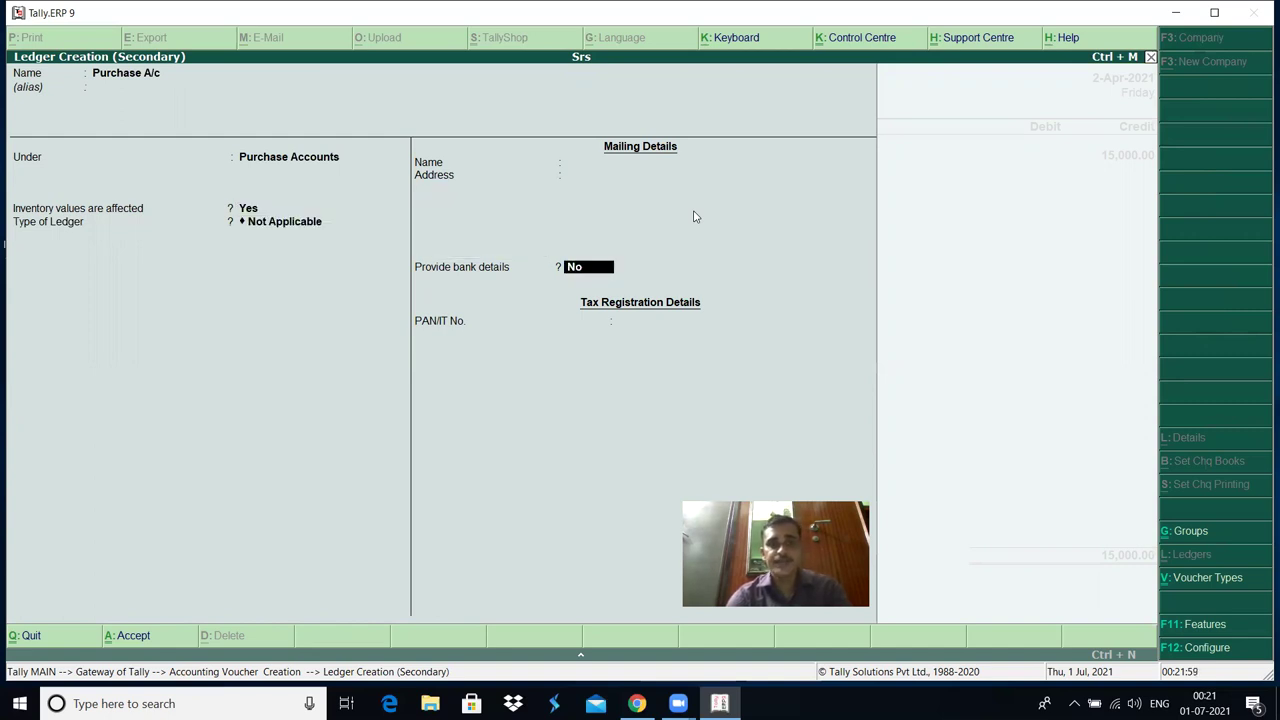
{"action": "key", "text": "Return"}
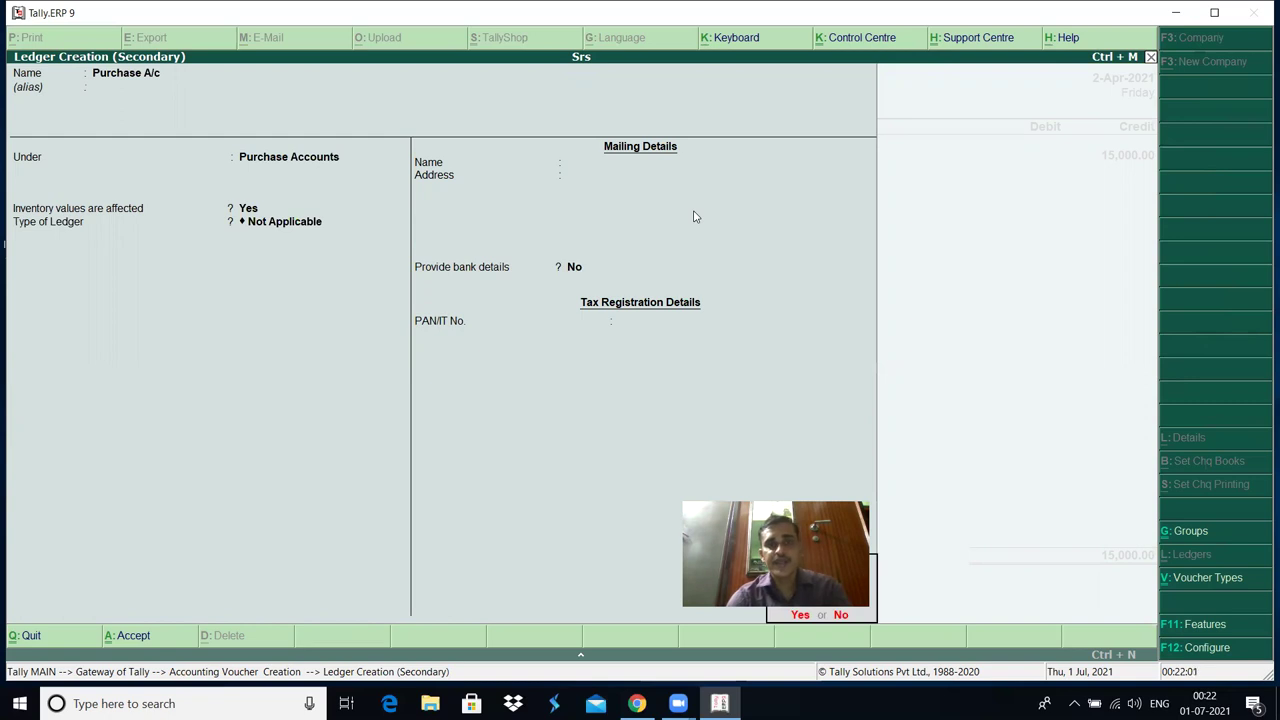
{"action": "key", "text": "Return"}
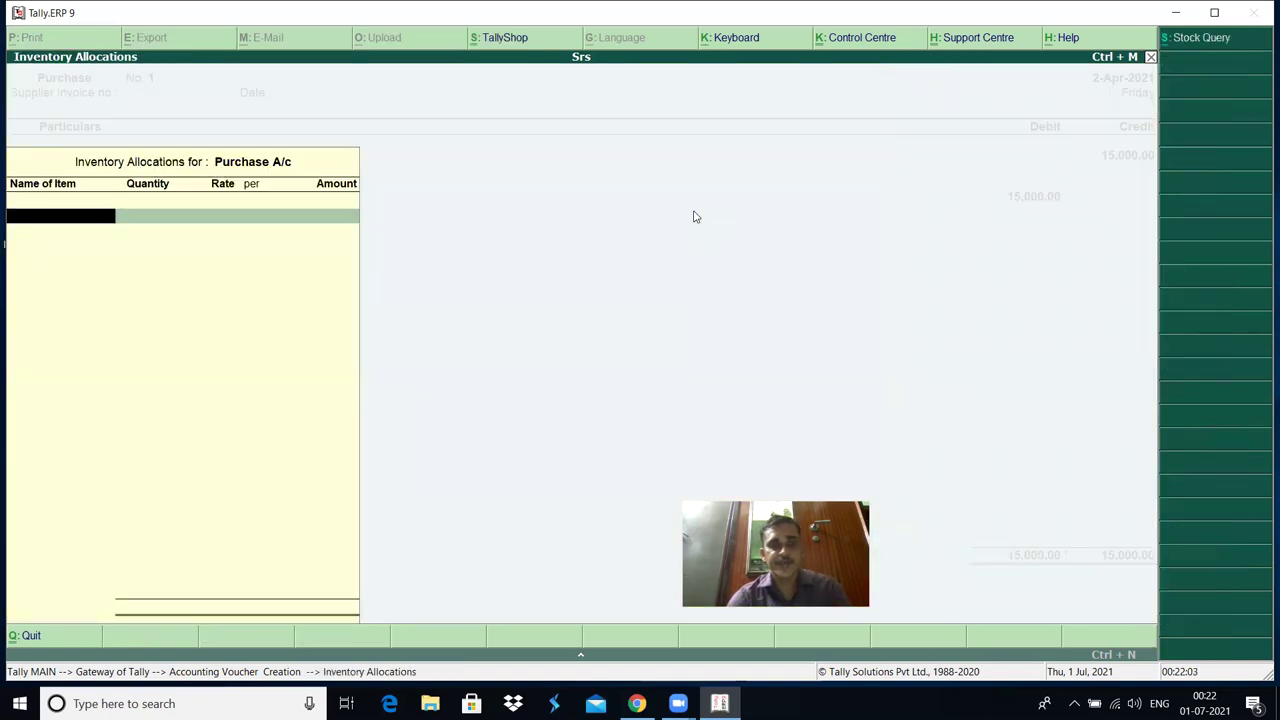
Skip the inventory allocations for Purchase A/c, keep its 15,000.00 debit, leave the narration blank and save the purchase voucher.
{"action": "key", "text": "Escape"}
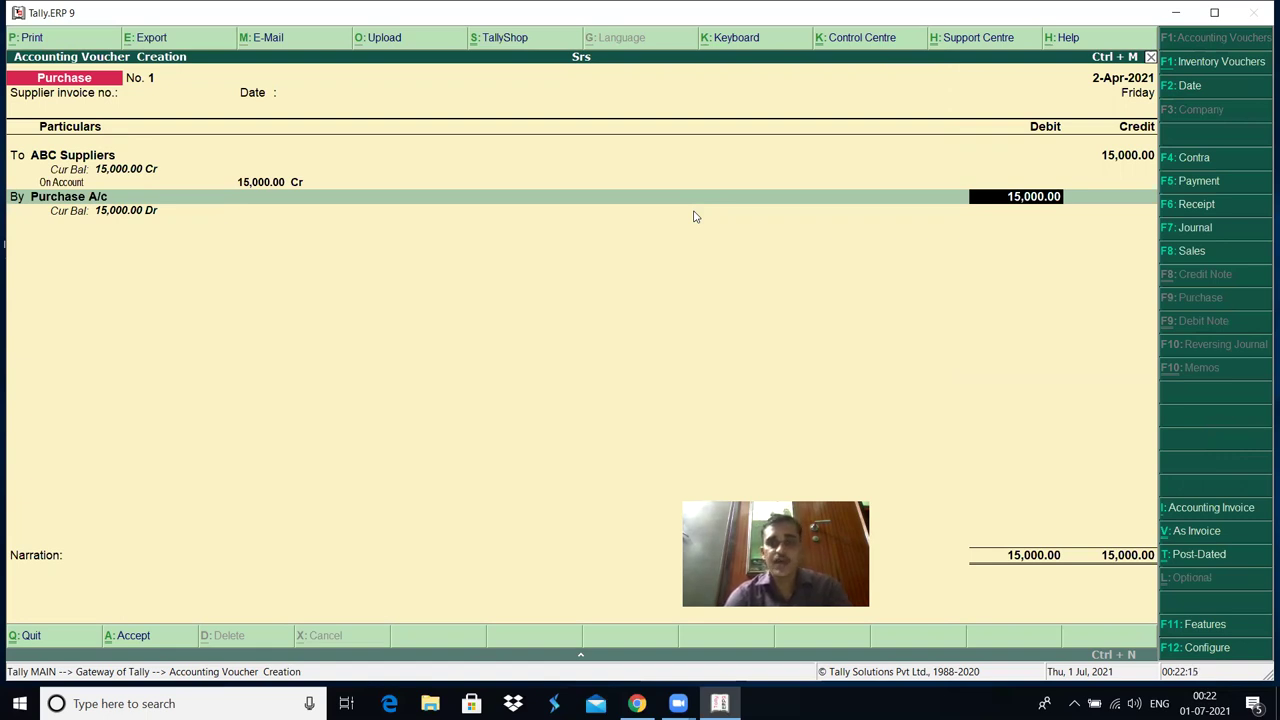
{"action": "key", "text": "Return"}
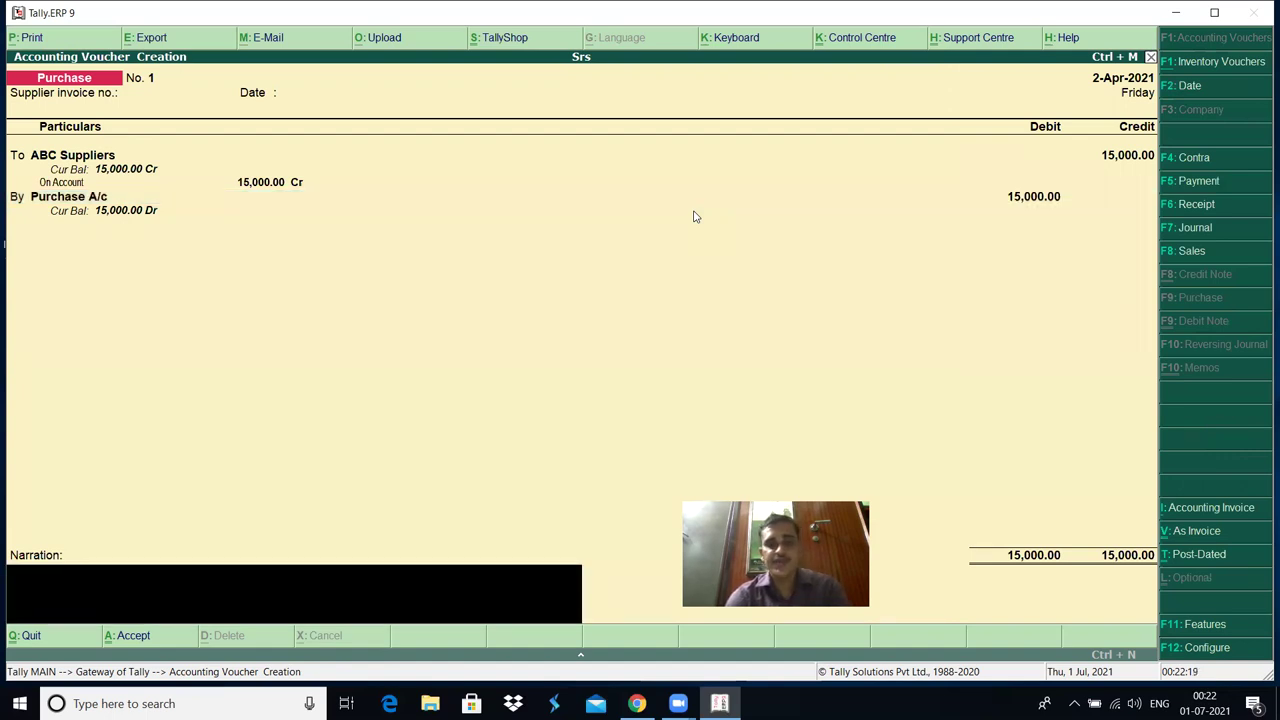
{"action": "key", "text": "Return"}
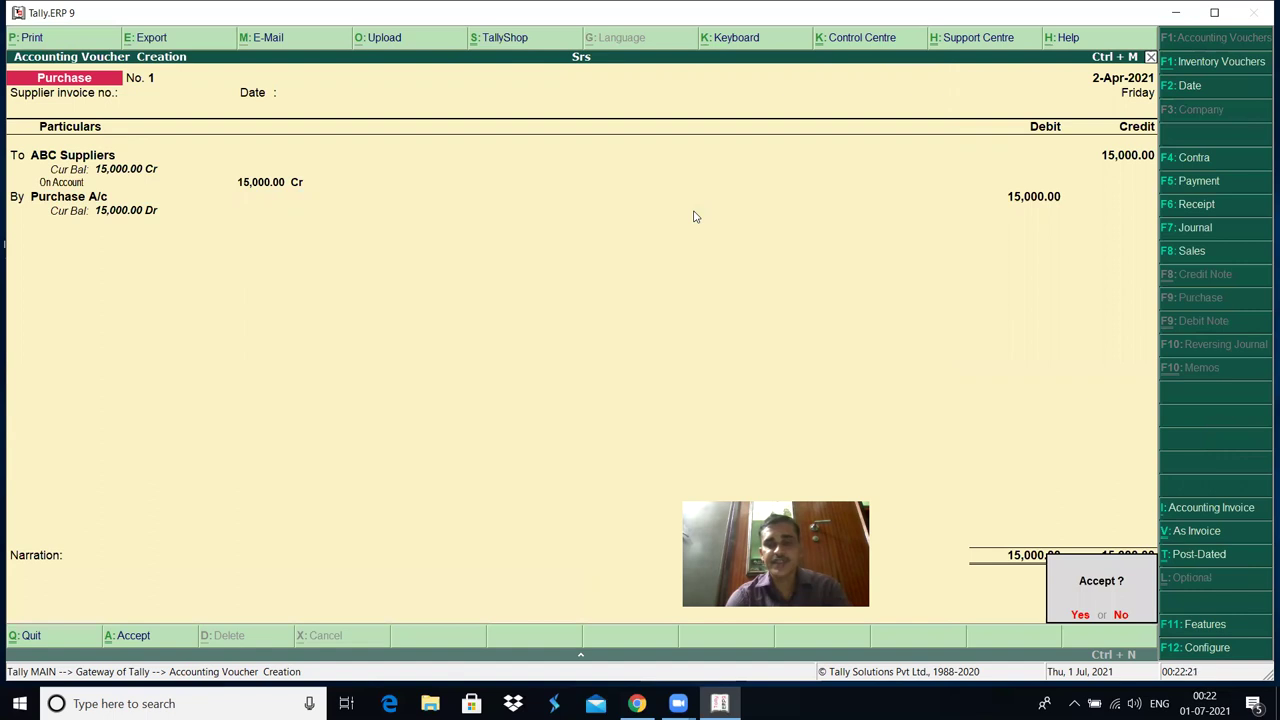
{"action": "key", "text": "Return"}
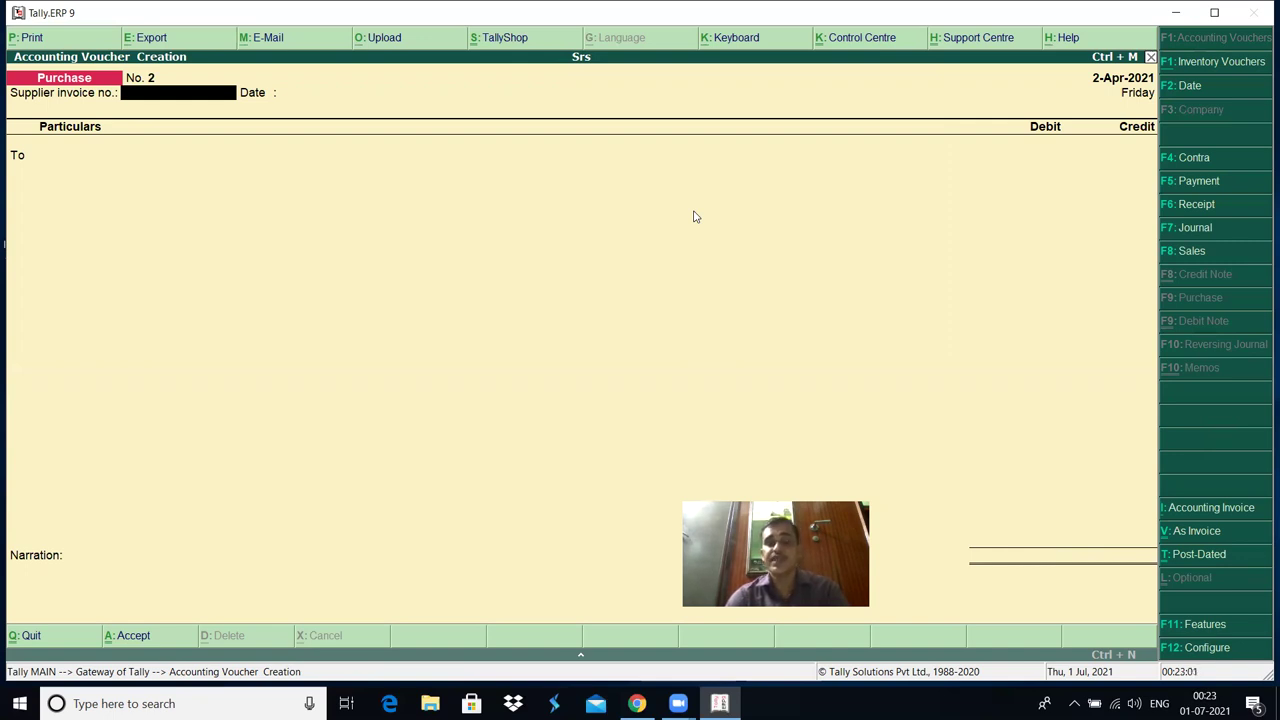
Leave voucher entry and open the Day Book for Srs.
{"action": "key", "text": "Escape"}
{"action": "key", "text": "Return"}
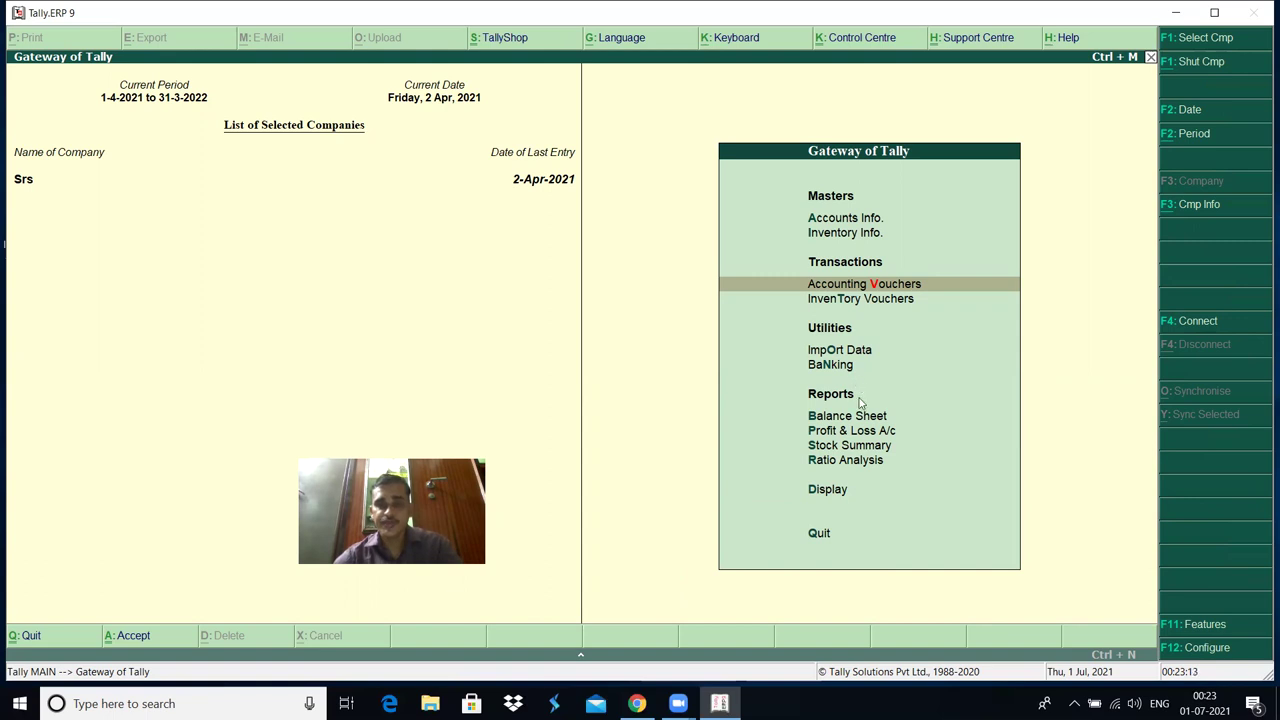
{"action": "left_click", "coordinate": [842, 496]}
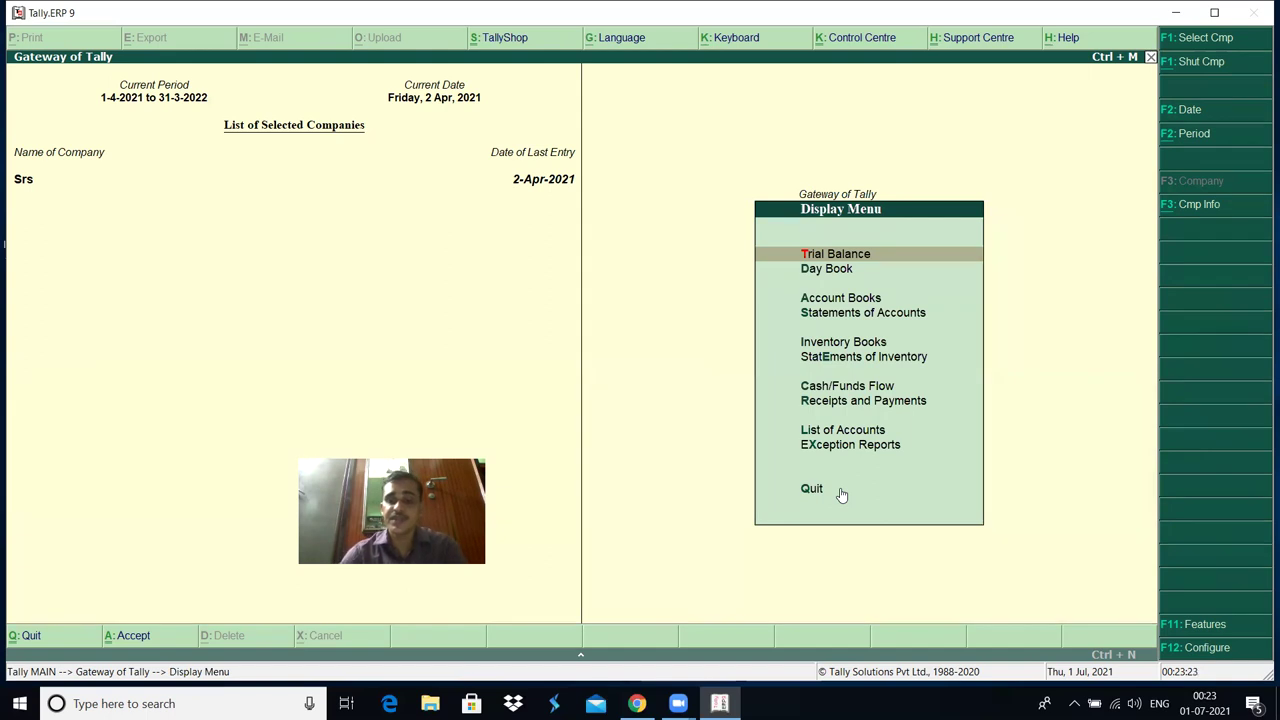
{"action": "key", "text": "Down"}
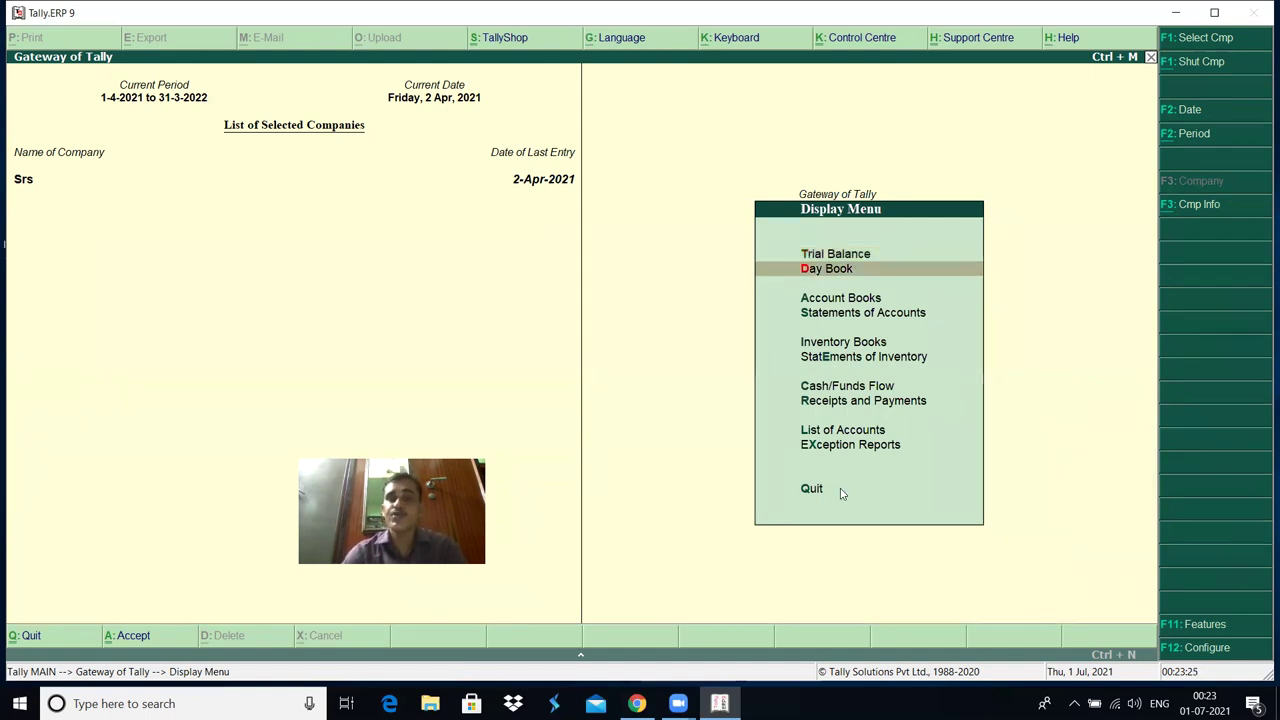
{"action": "key", "text": "Return"}
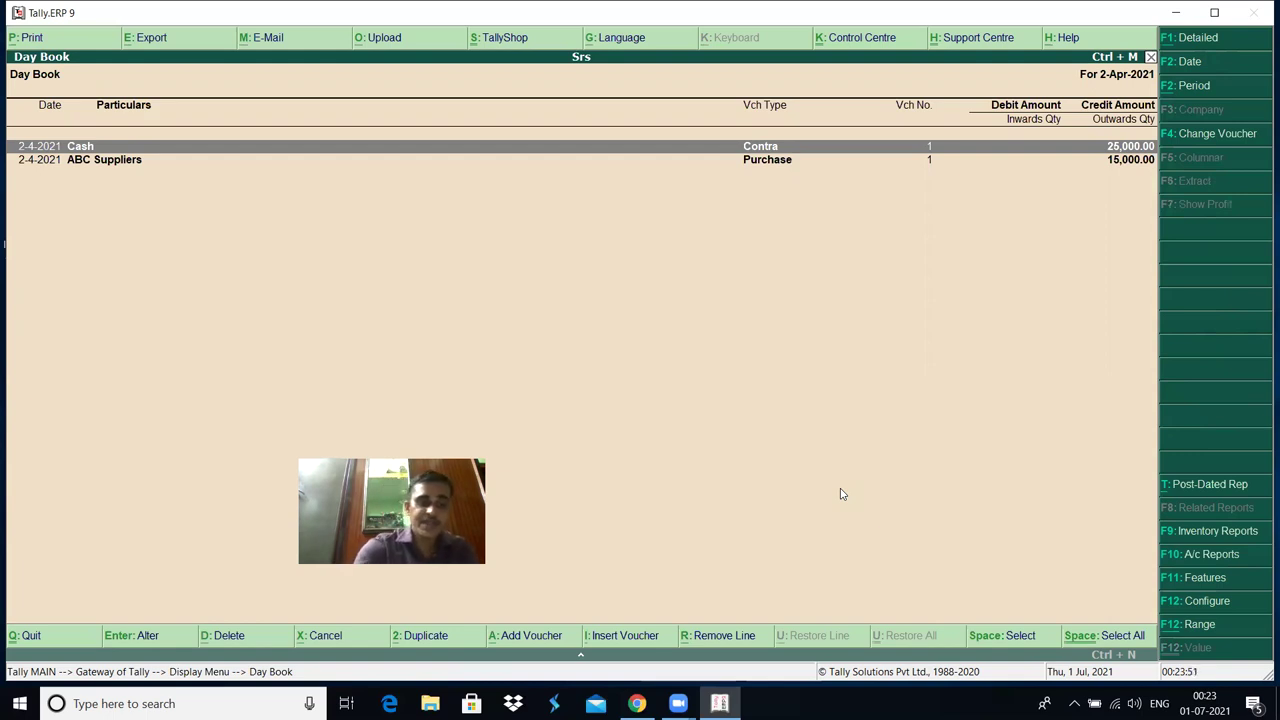
Set the Day Book period from 1-4-2021 to 2-4-2021.
{"action": "key", "text": "alt+F2"}
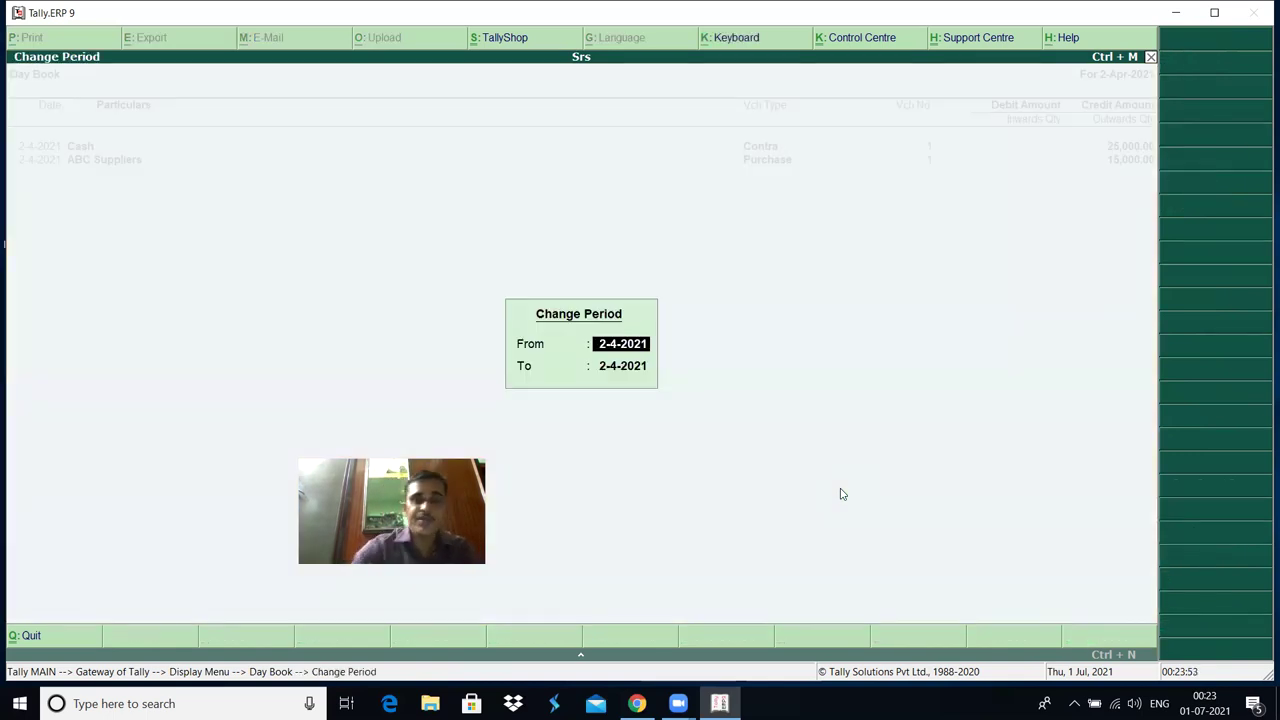
{"action": "type", "text": "1-4-2021"}
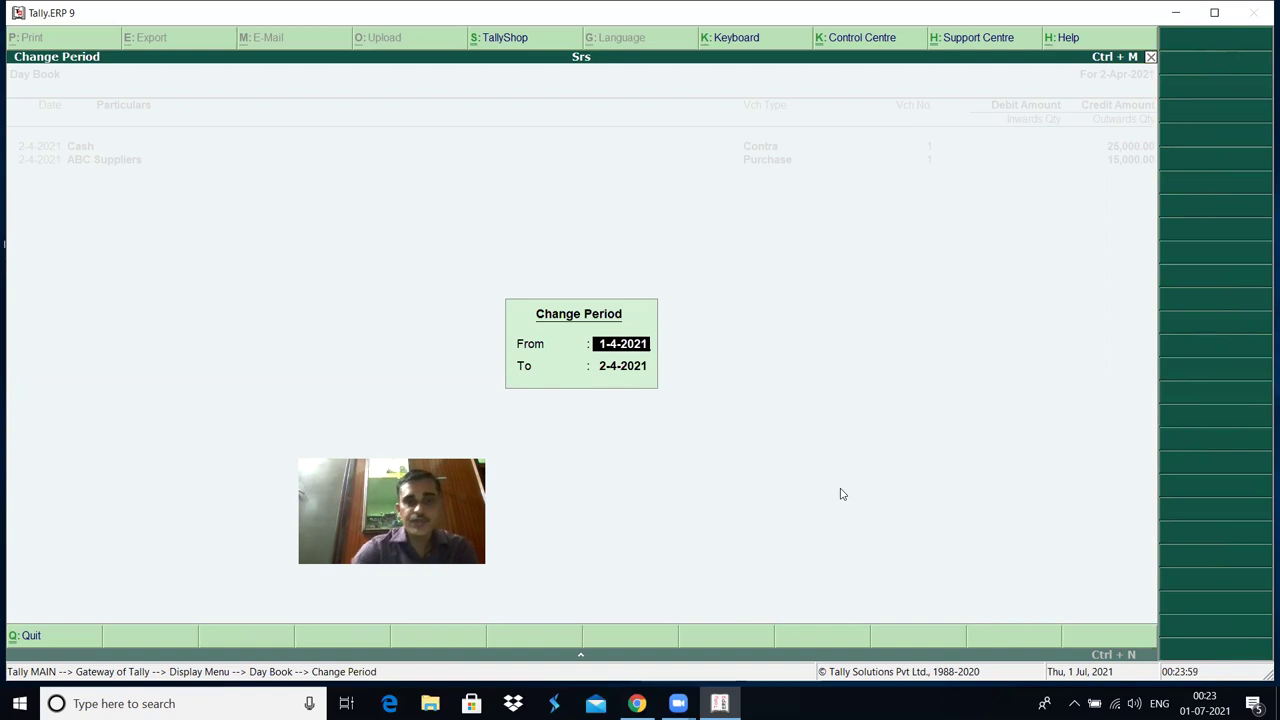
{"action": "key", "text": "Return"}
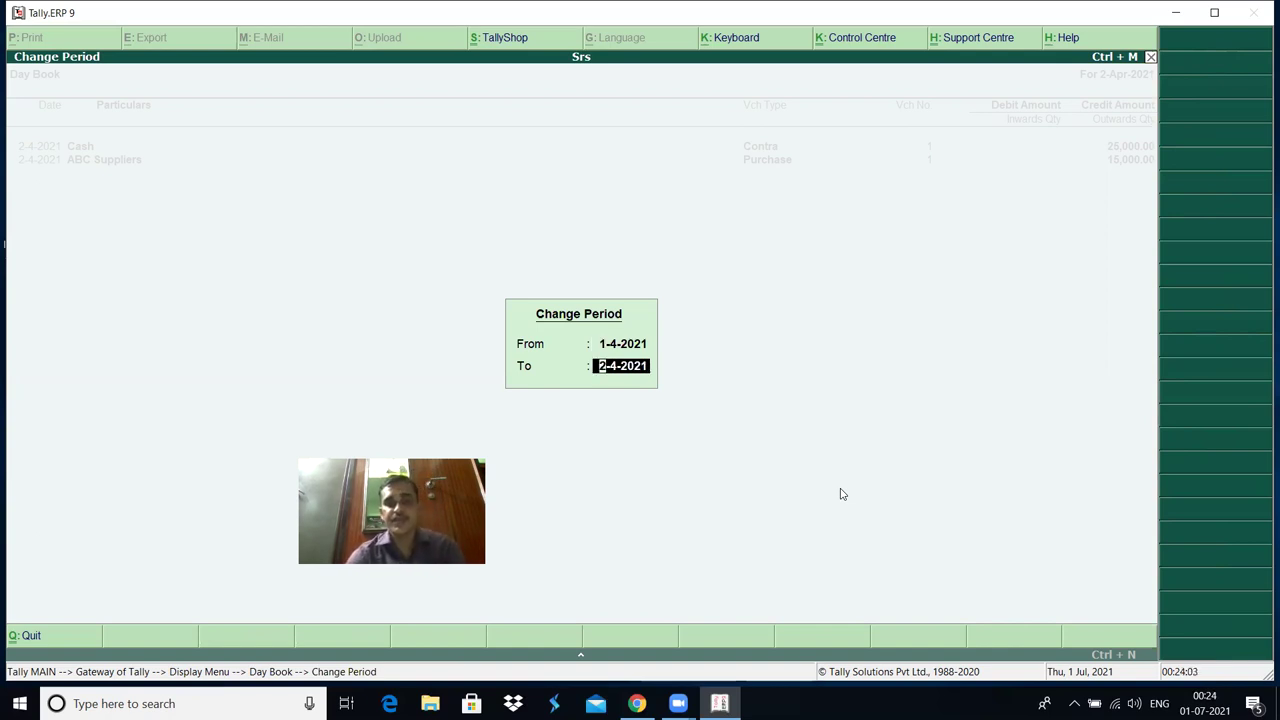
{"action": "key", "text": "Return"}
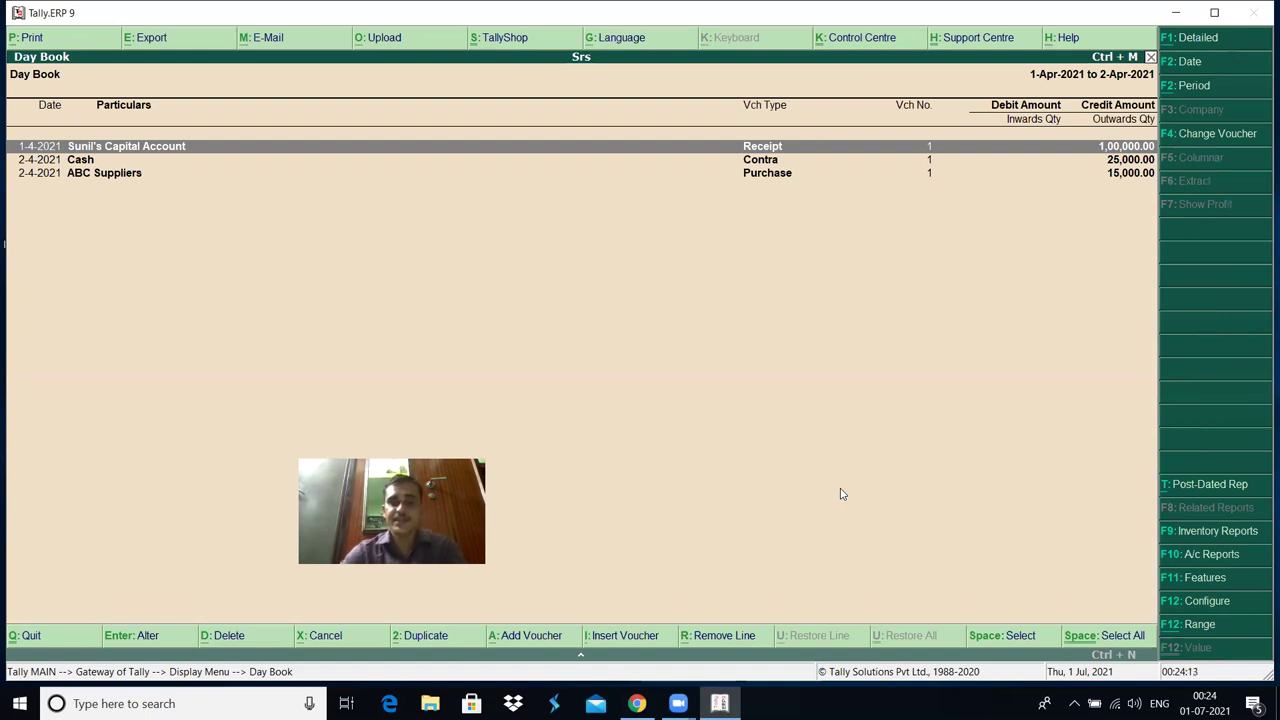
Open the Contra voucher of 2-4-2021 for alteration and set the Cash credit amount to 27000.
{"action": "key", "text": "Down"}
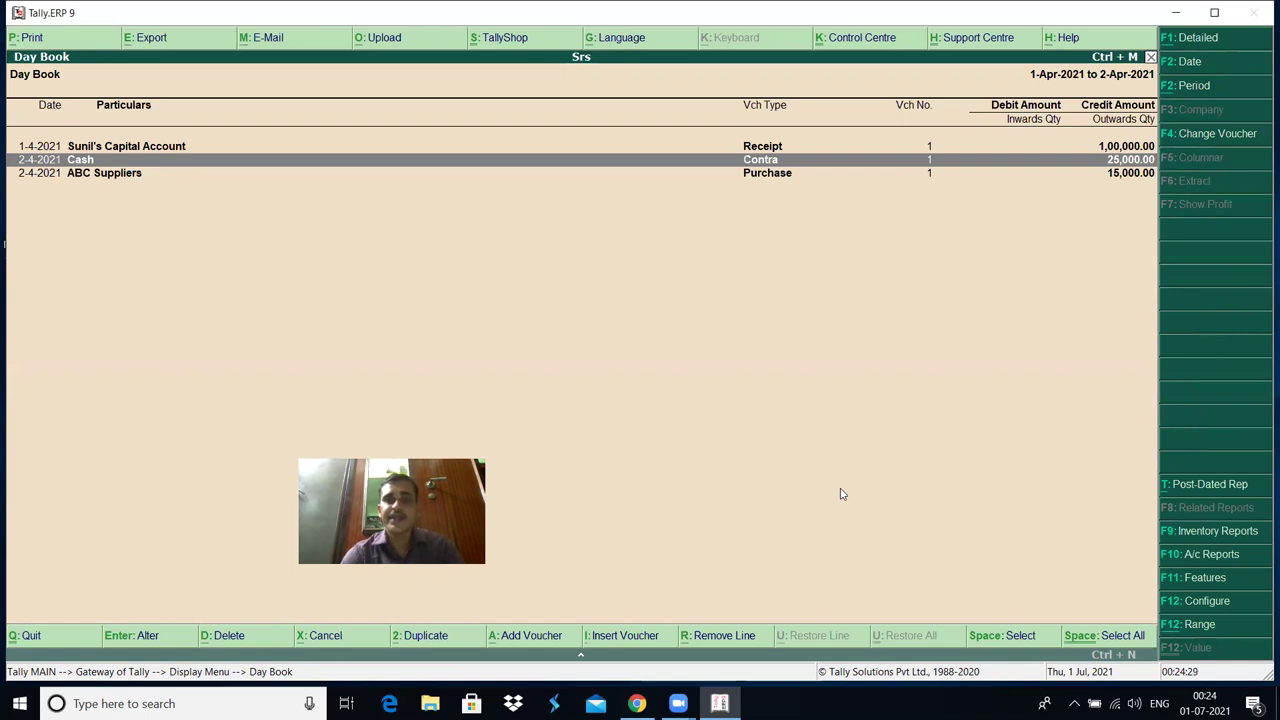
{"action": "key", "text": "Return"}
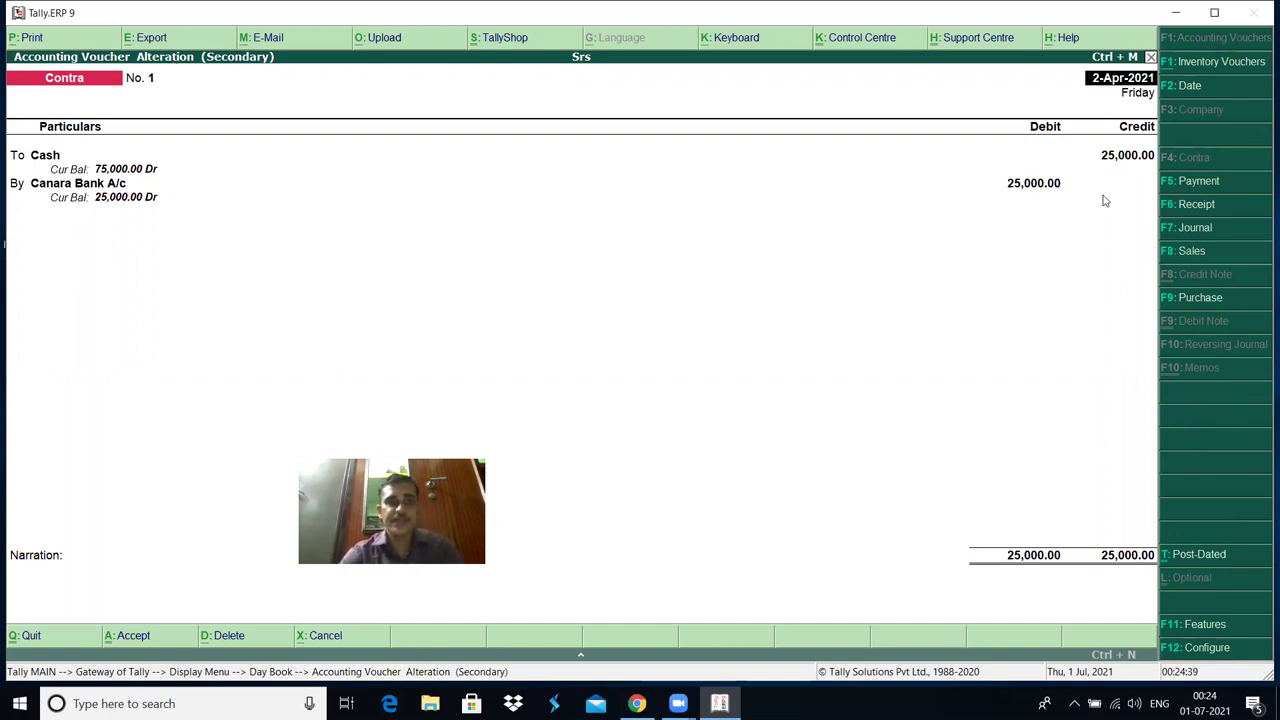
{"action": "key", "text": "Return"}
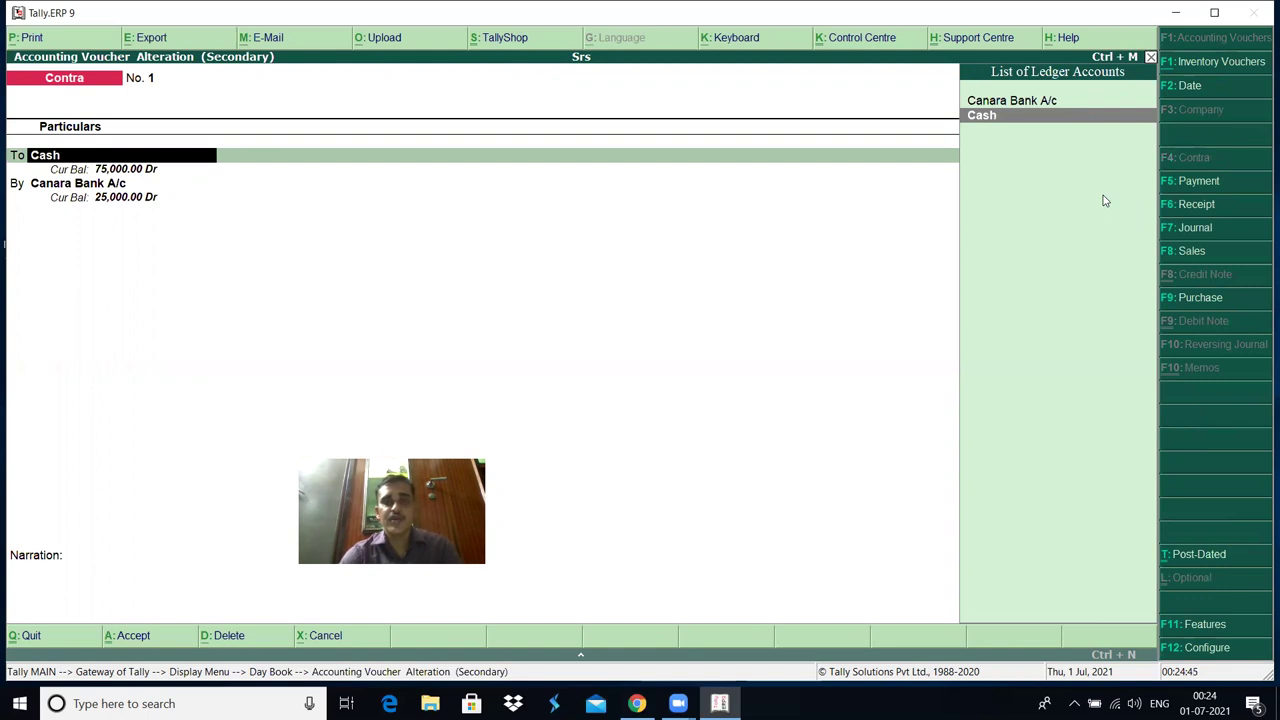
{"action": "key", "text": "Return"}
{"action": "type", "text": "27000"}
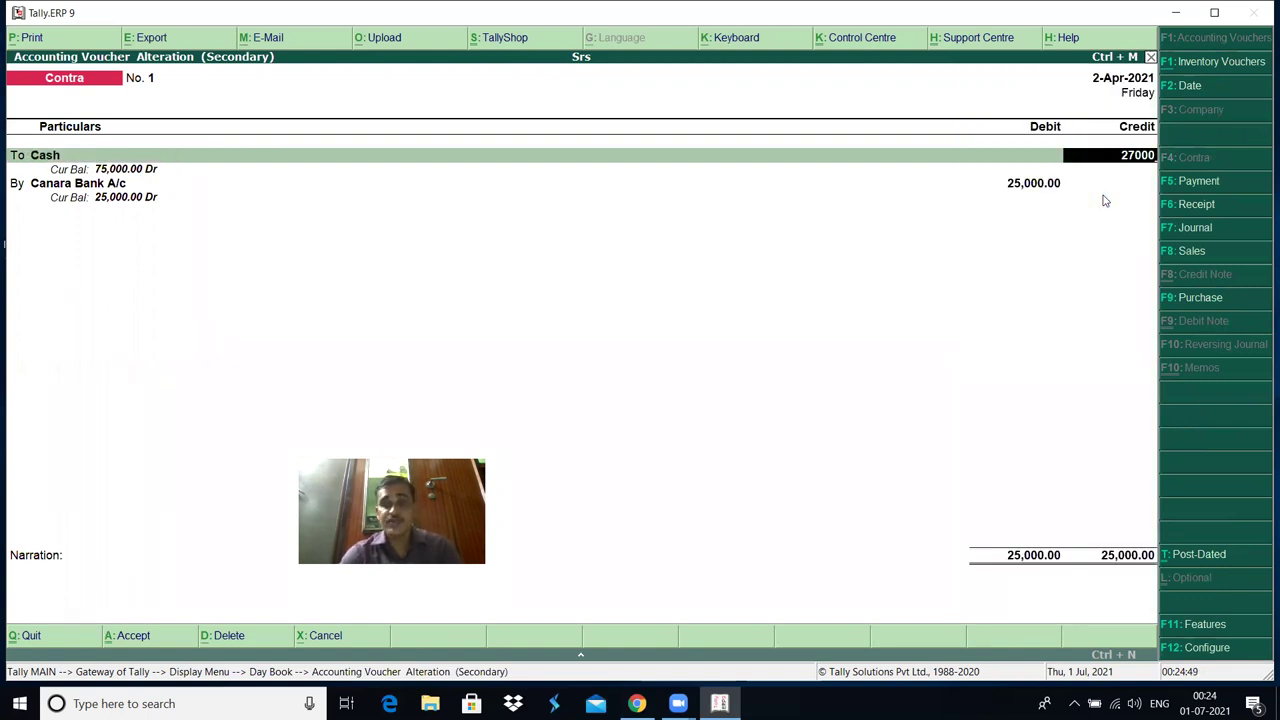
{"action": "key", "text": "Return"}
{"action": "key", "text": "Return"}
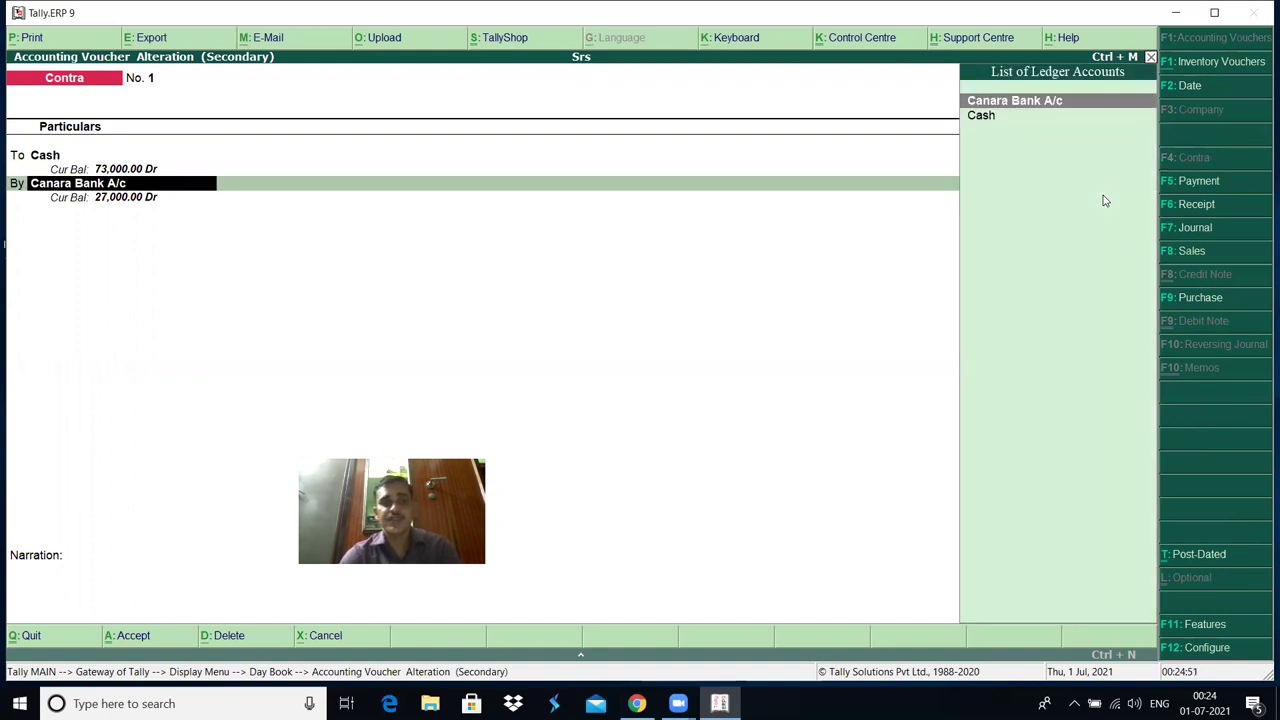
Allocate 27,000.00 to Canara Bank A/c with seven 1000 notes in the cash denominations, and save the contra voucher without a narration.
{"action": "key", "text": "Return"}
{"action": "key", "text": "Return"}
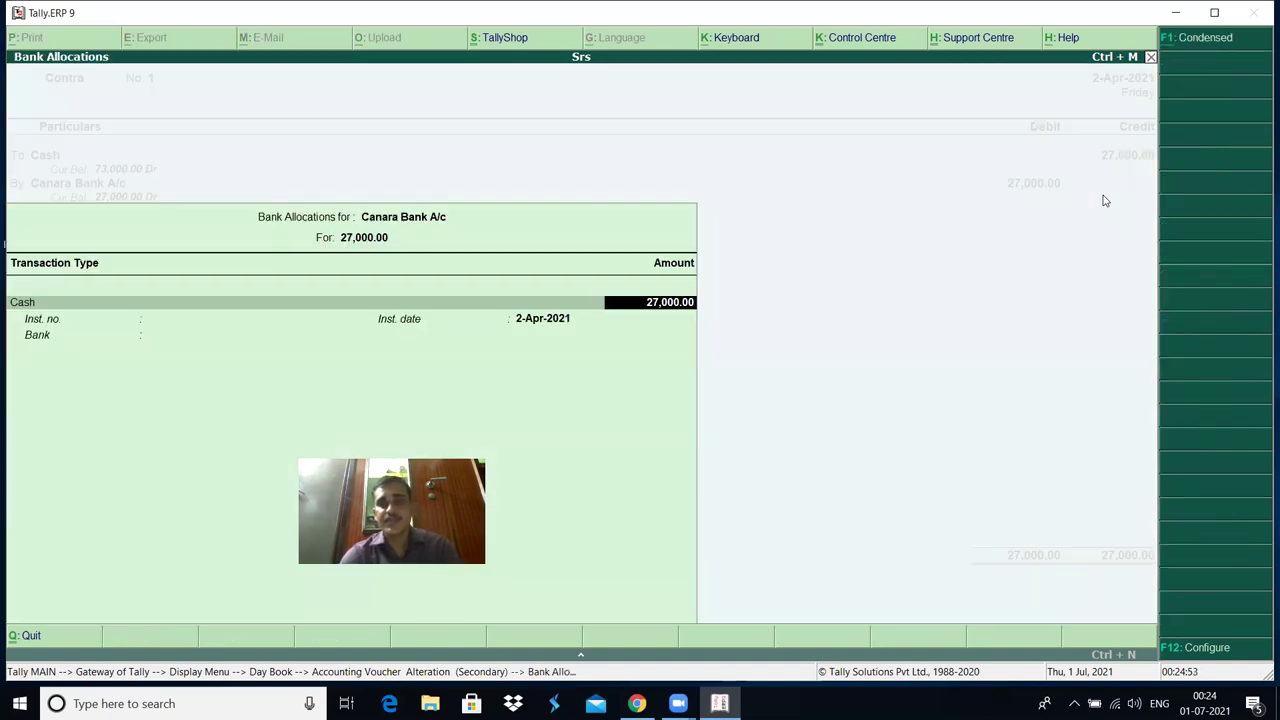
{"action": "key", "text": "Return"}
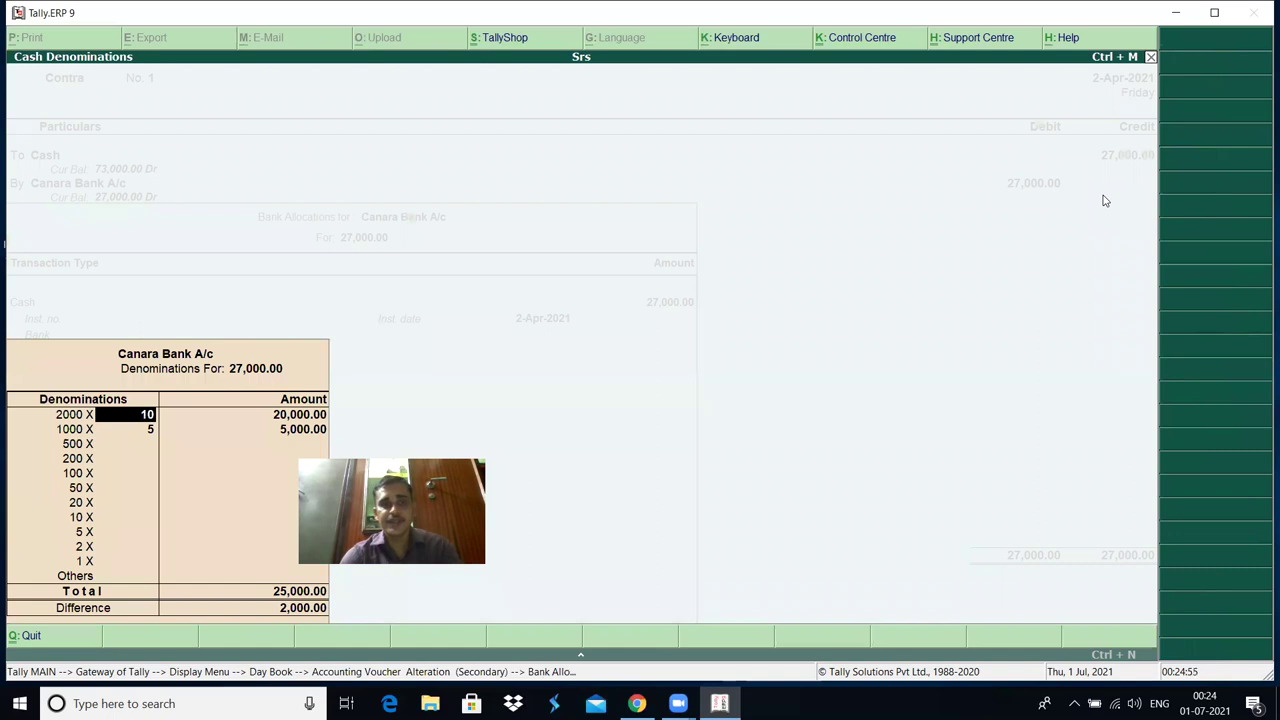
{"action": "key", "text": "Return"}
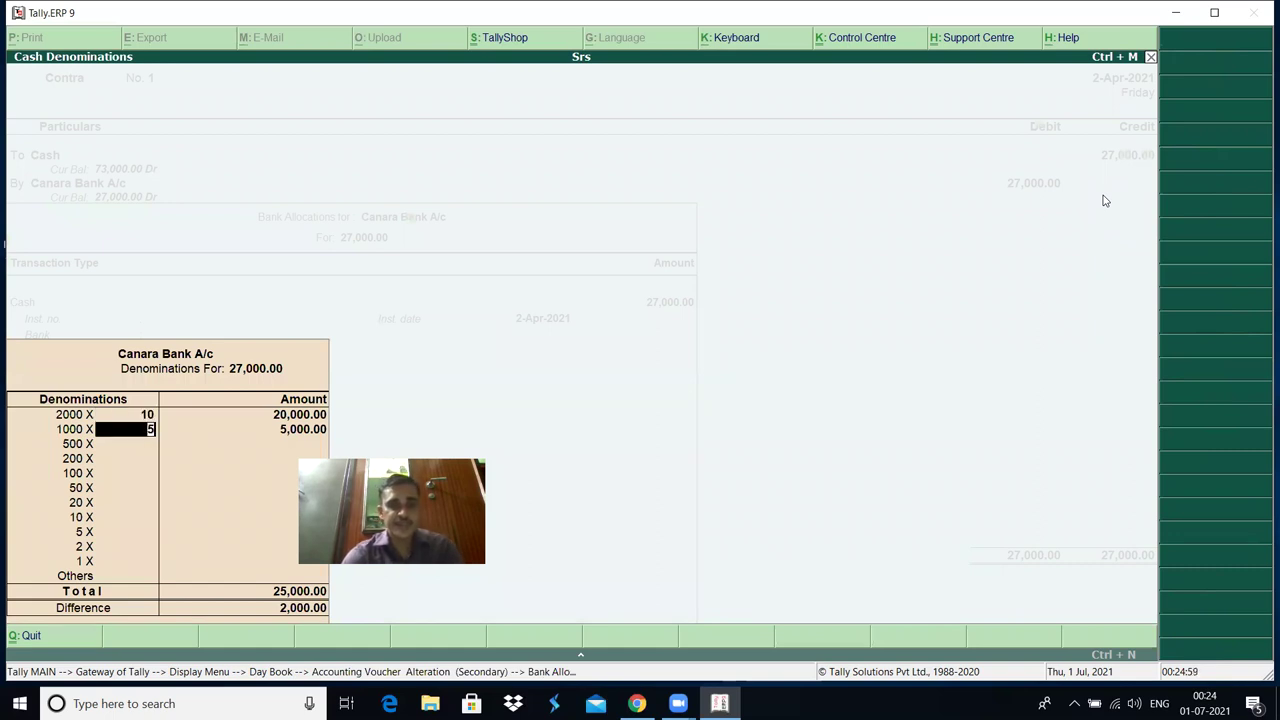
{"action": "type", "text": "7"}
{"action": "key", "text": "Return"}
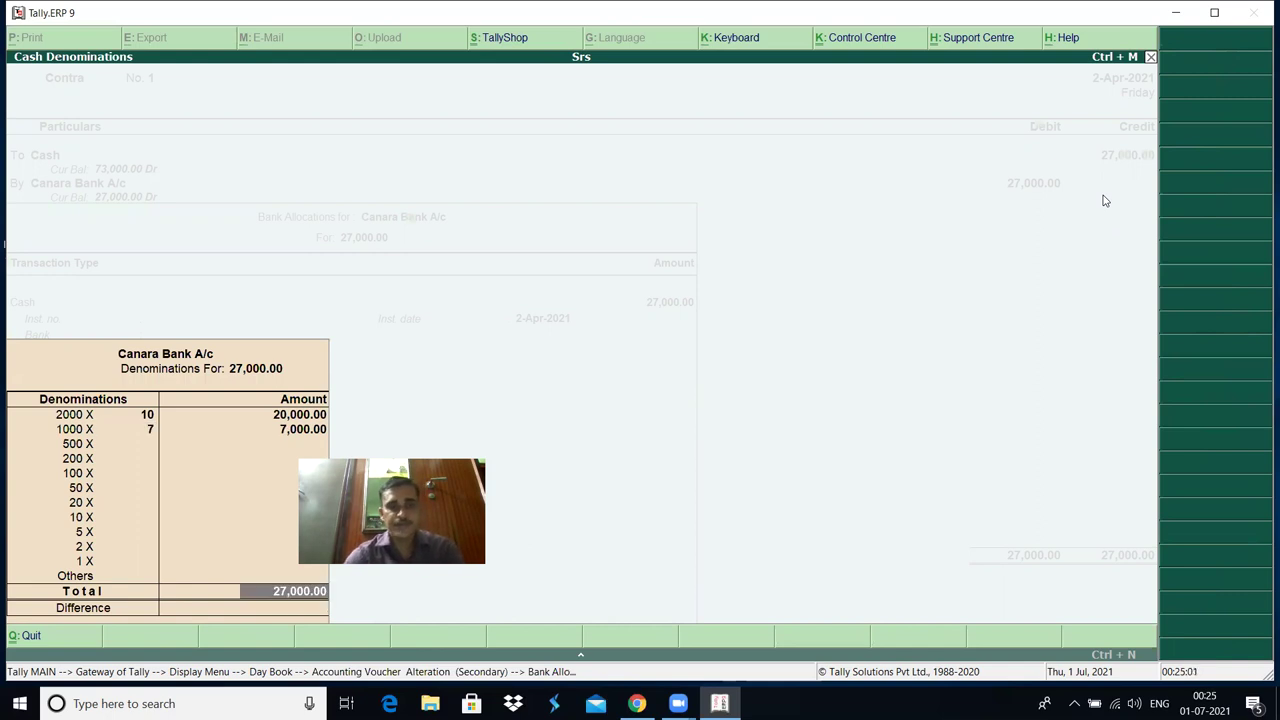
{"action": "key", "text": "Return"}
{"action": "key", "text": "Return"}
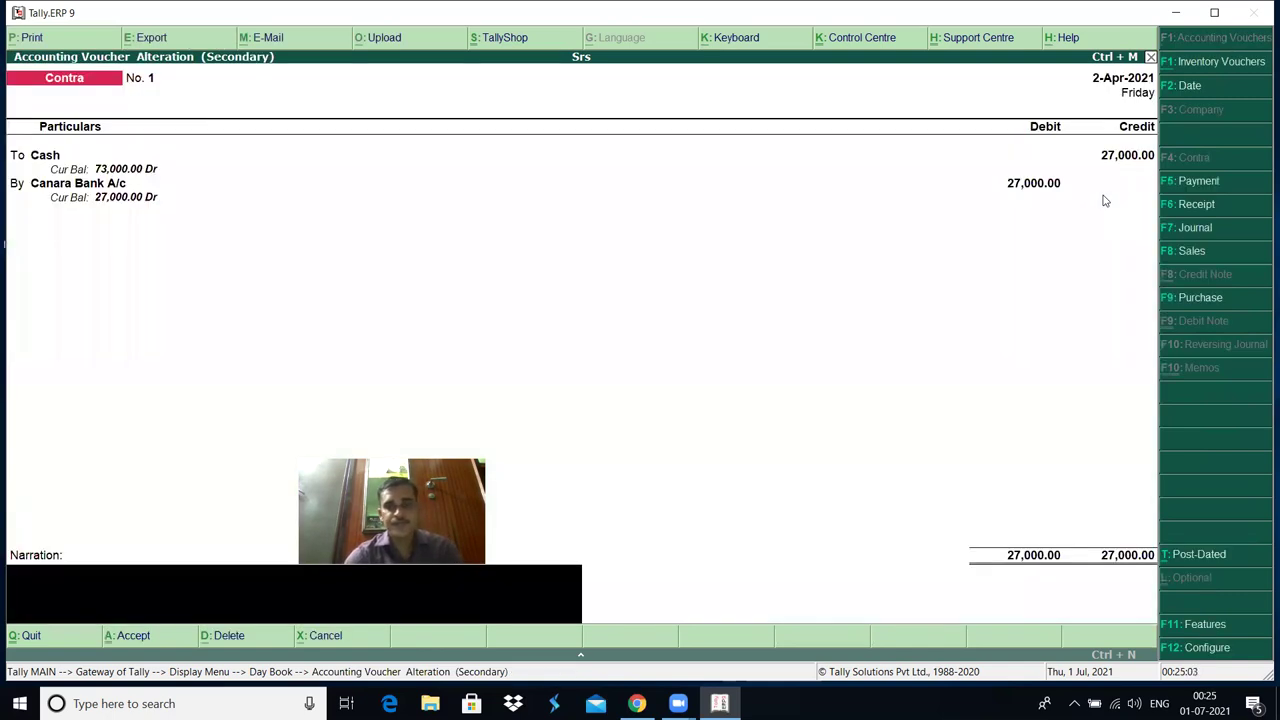
{"action": "key", "text": "Return"}
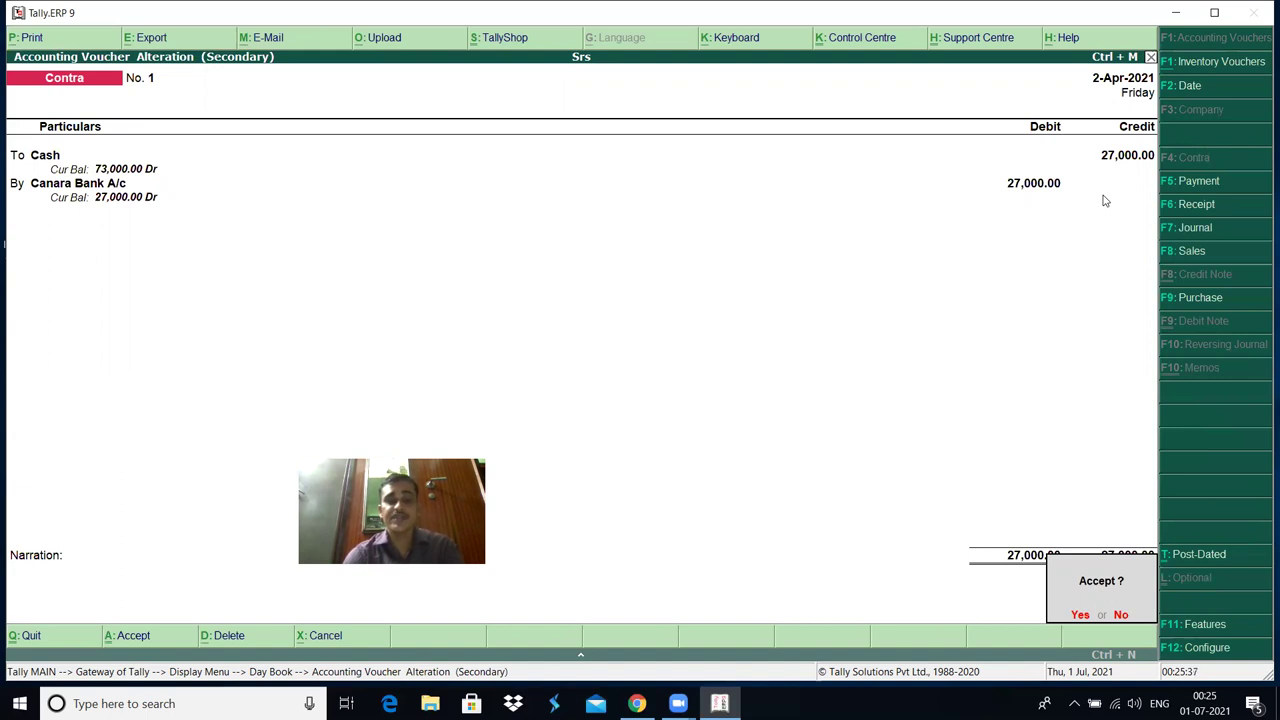
{"action": "key", "text": "y"}
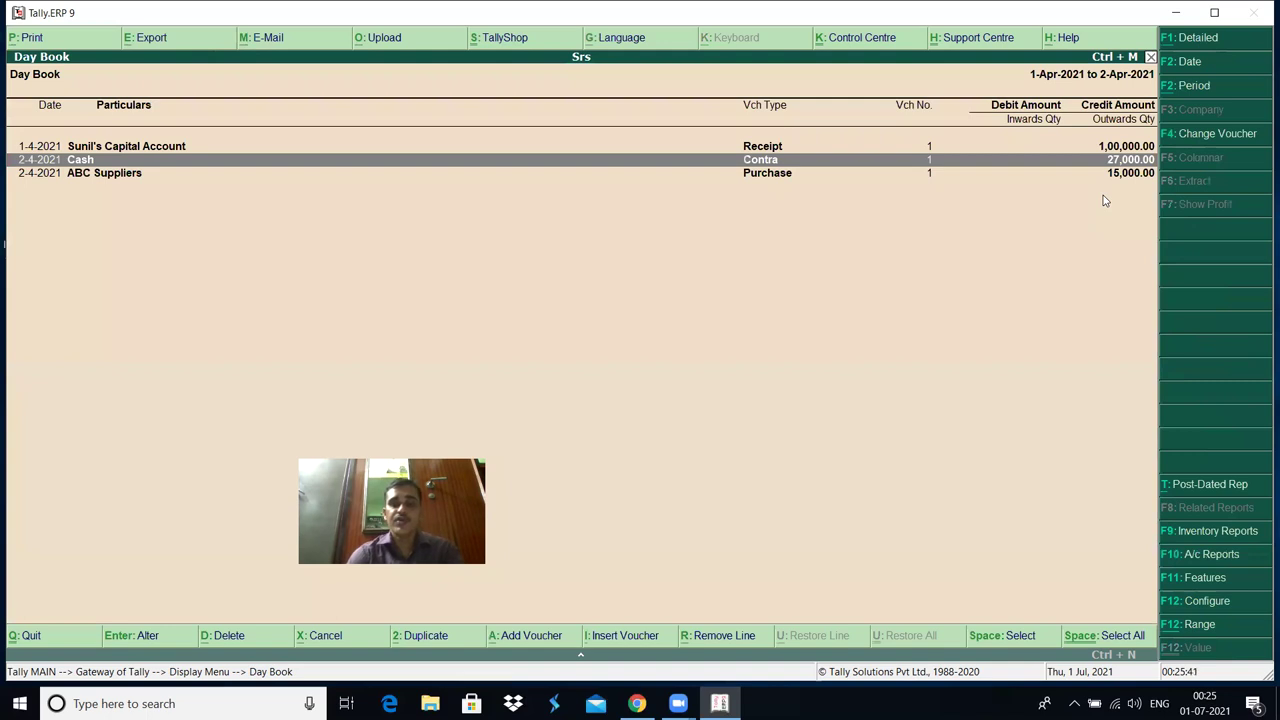
Open the ABC Suppliers purchase voucher from the Day Book and delete it.
{"action": "key", "text": "Down"}
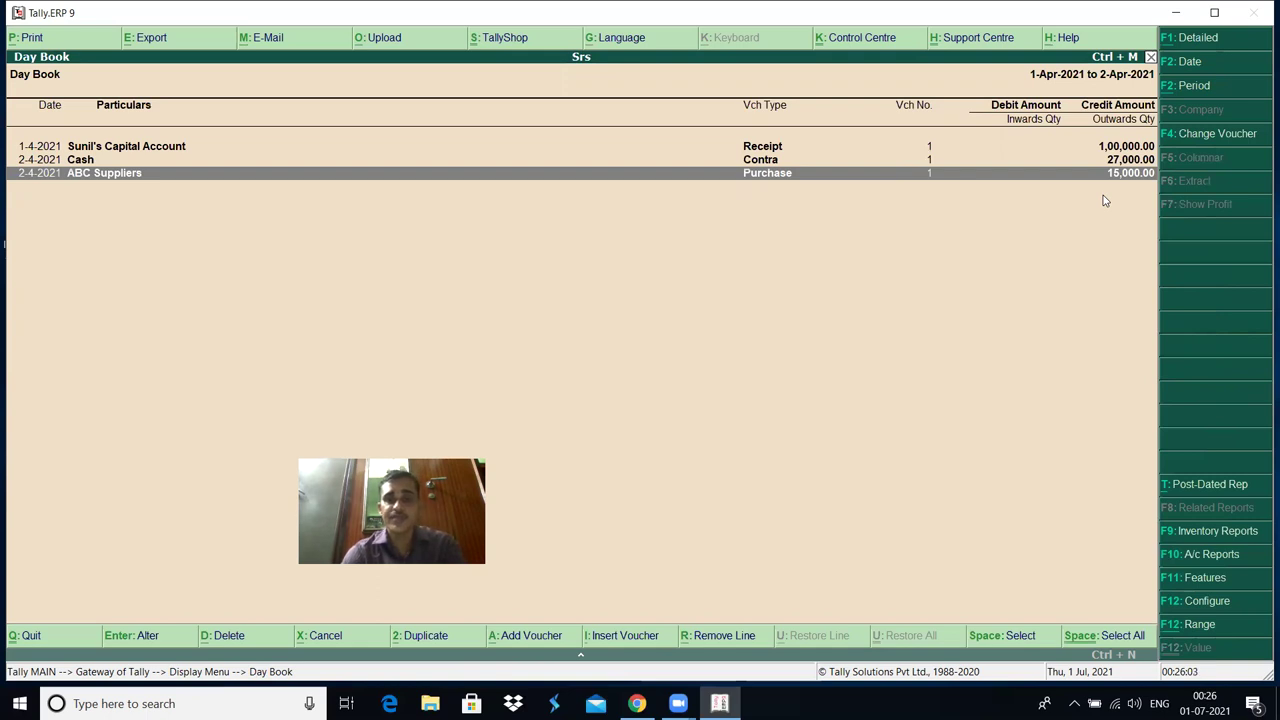
{"action": "key", "text": "Return"}
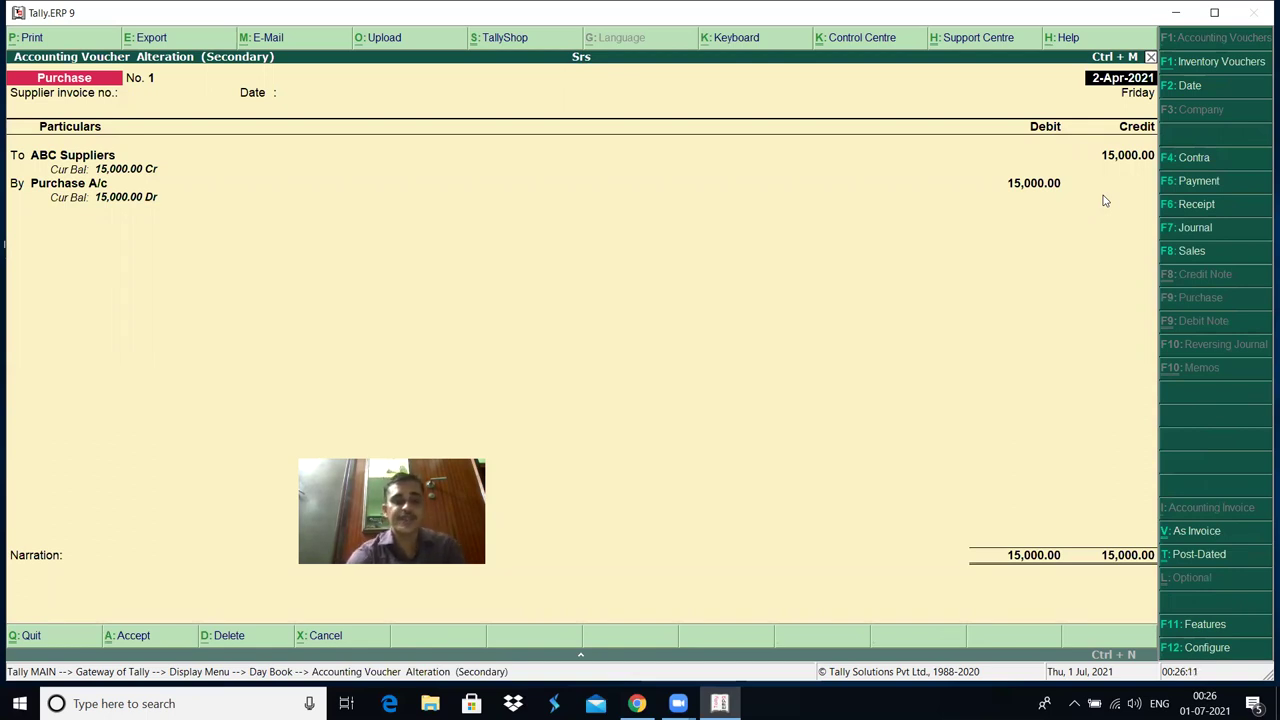
{"action": "key", "text": "alt+d"}
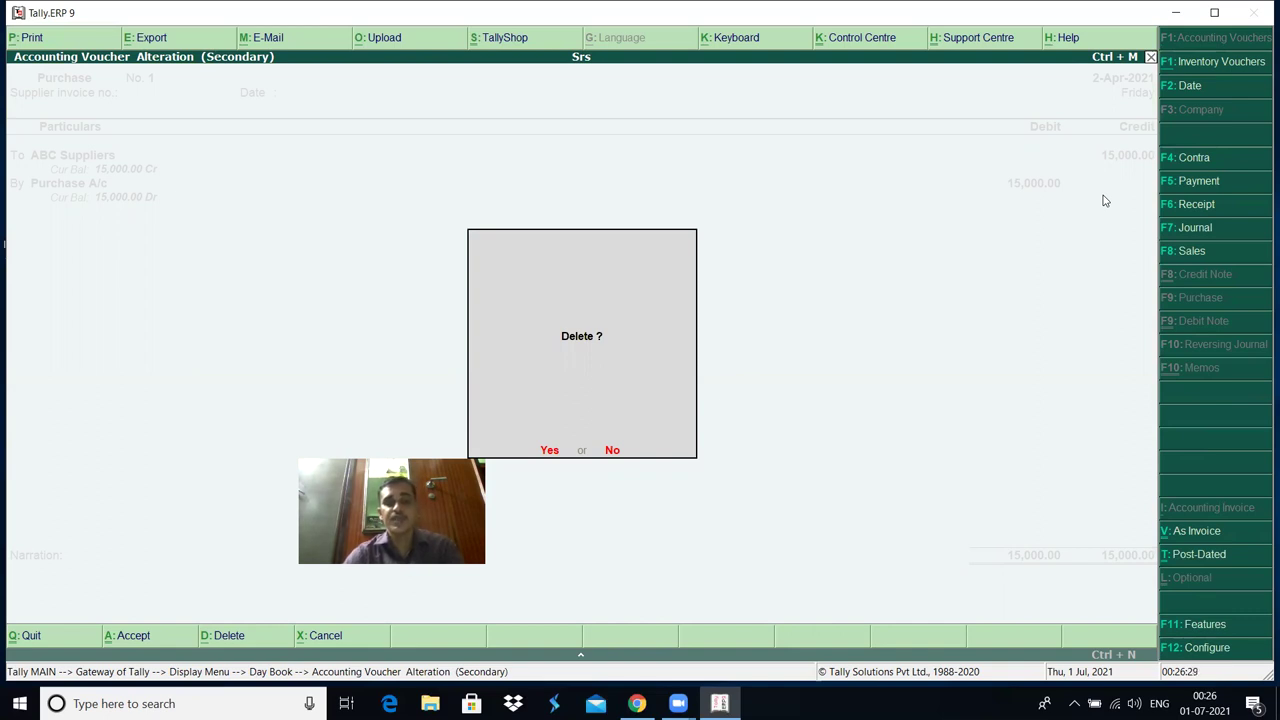
{"action": "key", "text": "y"}
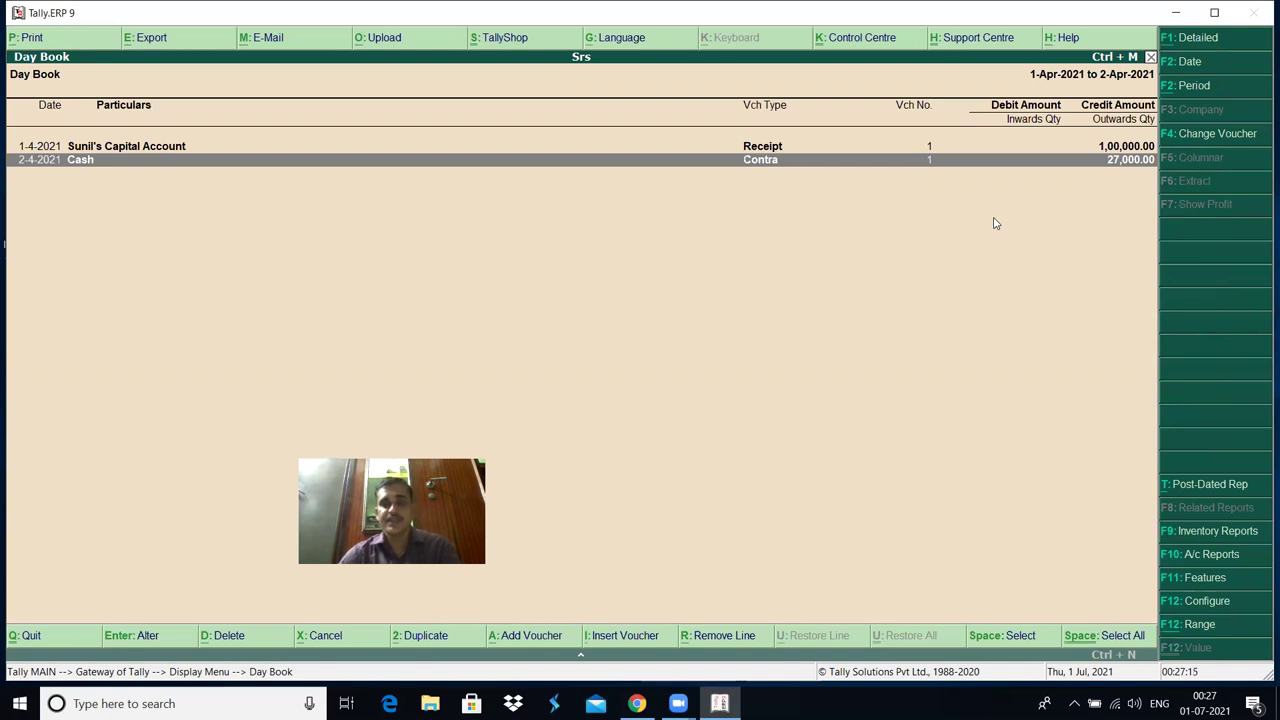
Close the Day Book and quit the accounting program.
{"action": "key", "text": "Escape"}
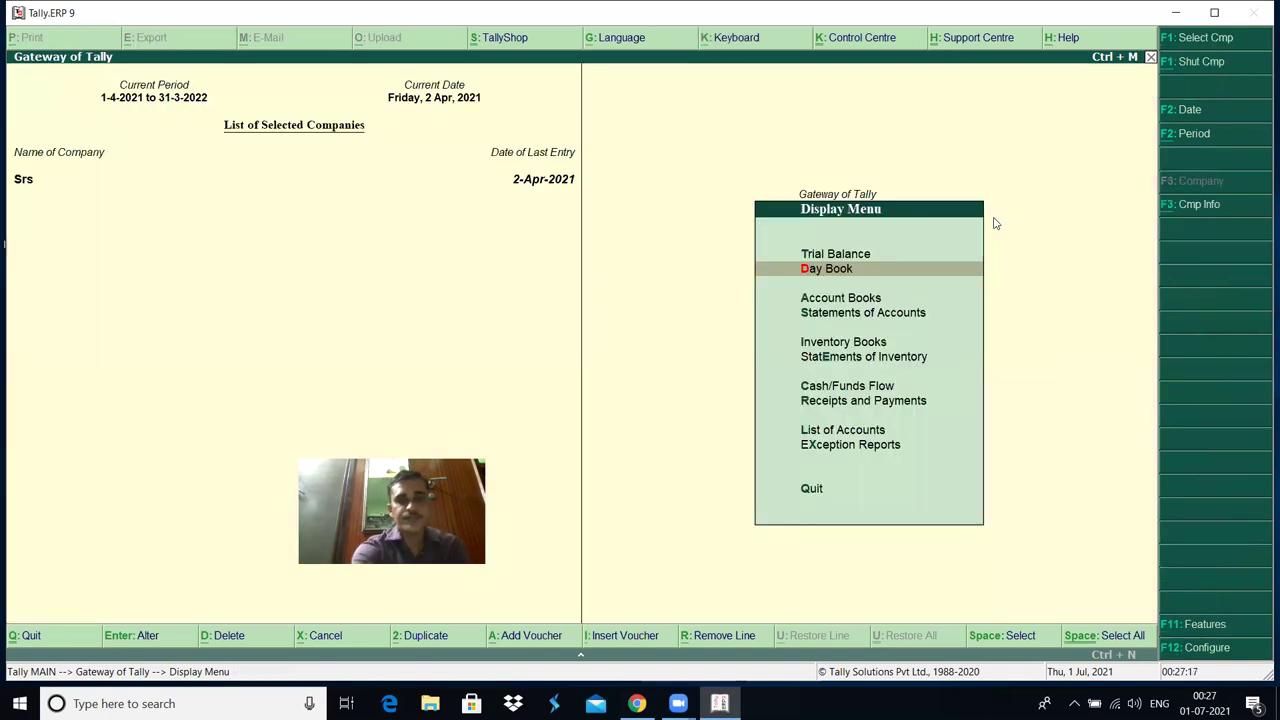
{"action": "key", "text": "Escape"}
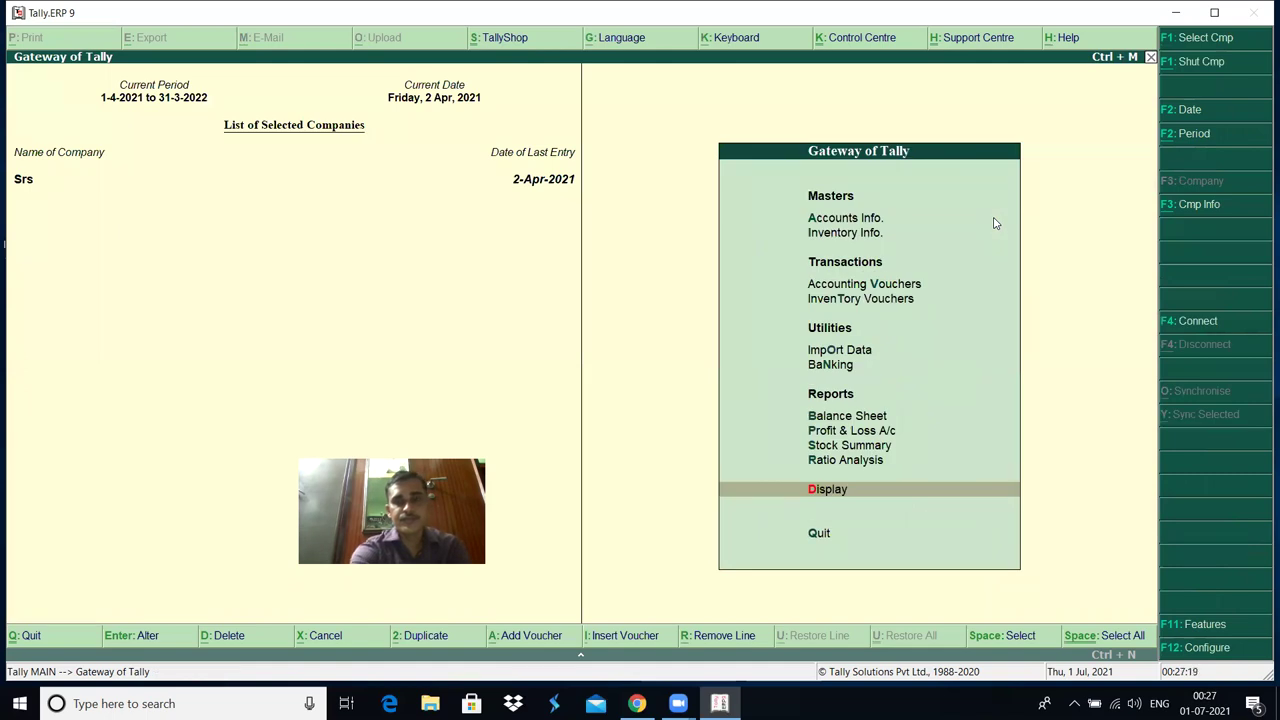
{"action": "key", "text": "Escape"}
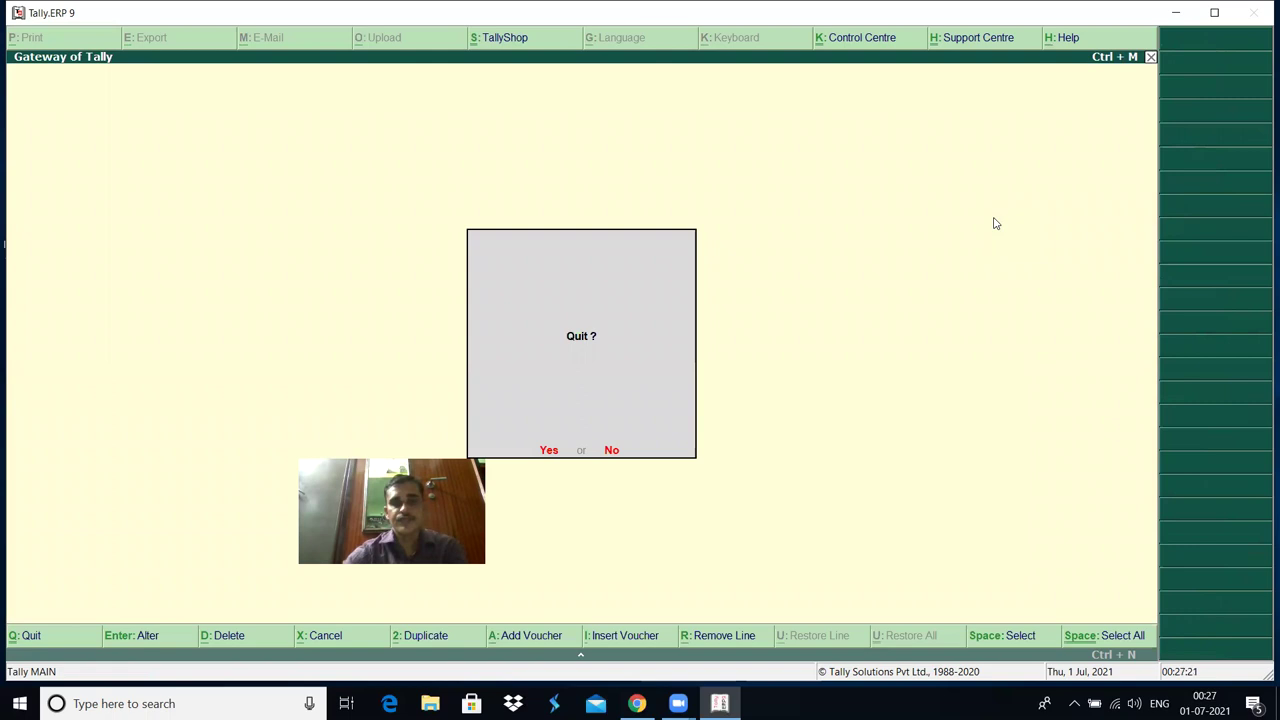
{"action": "key", "text": "Return"}
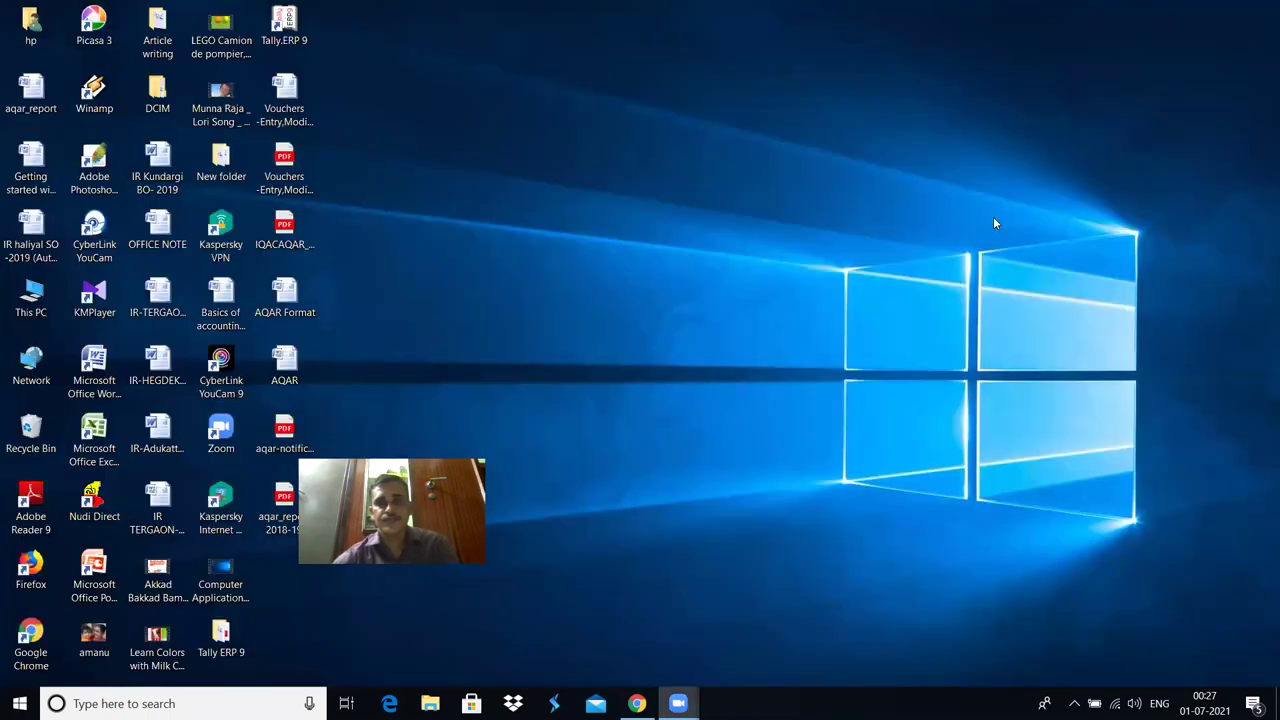